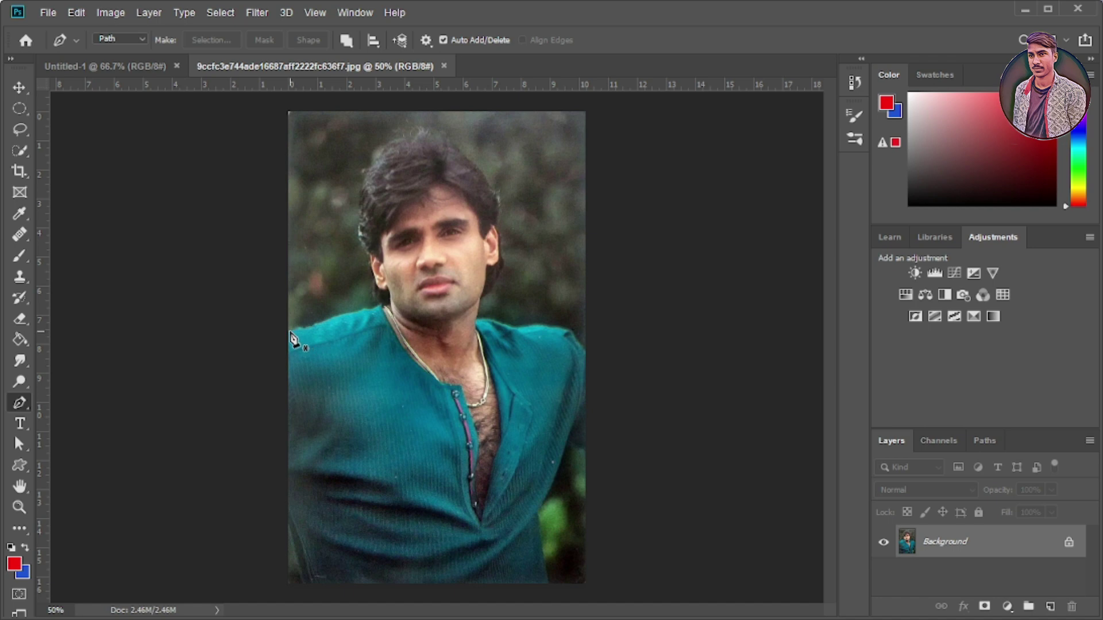
Unlock the Background layer into Layer 0 and zoom in on the photo
left_click(1068, 542)
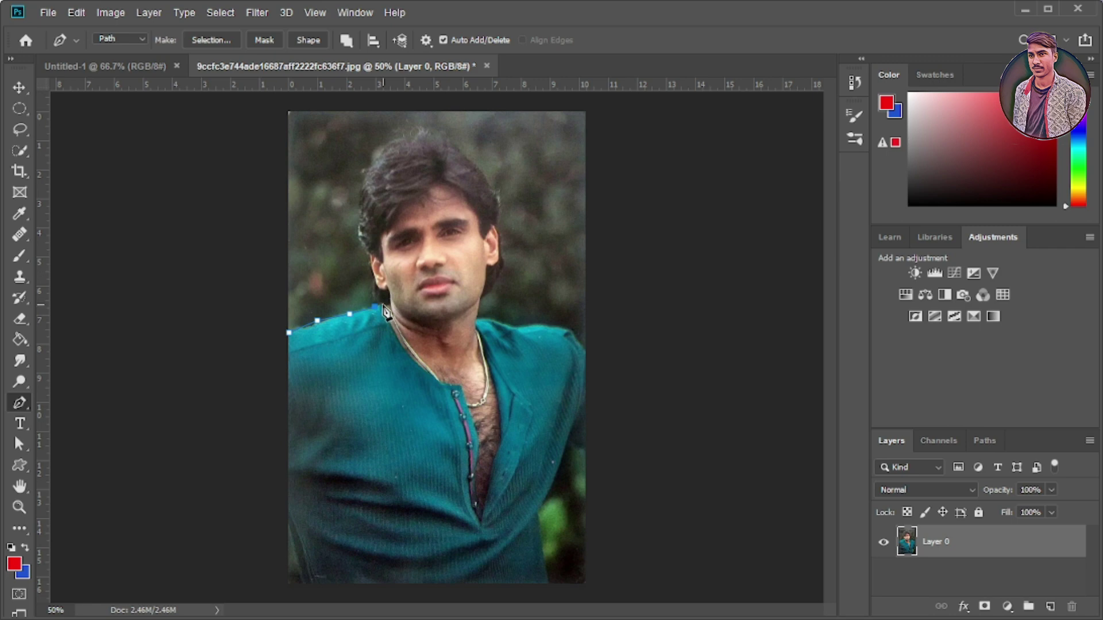
scroll(383, 309, "up", 2)
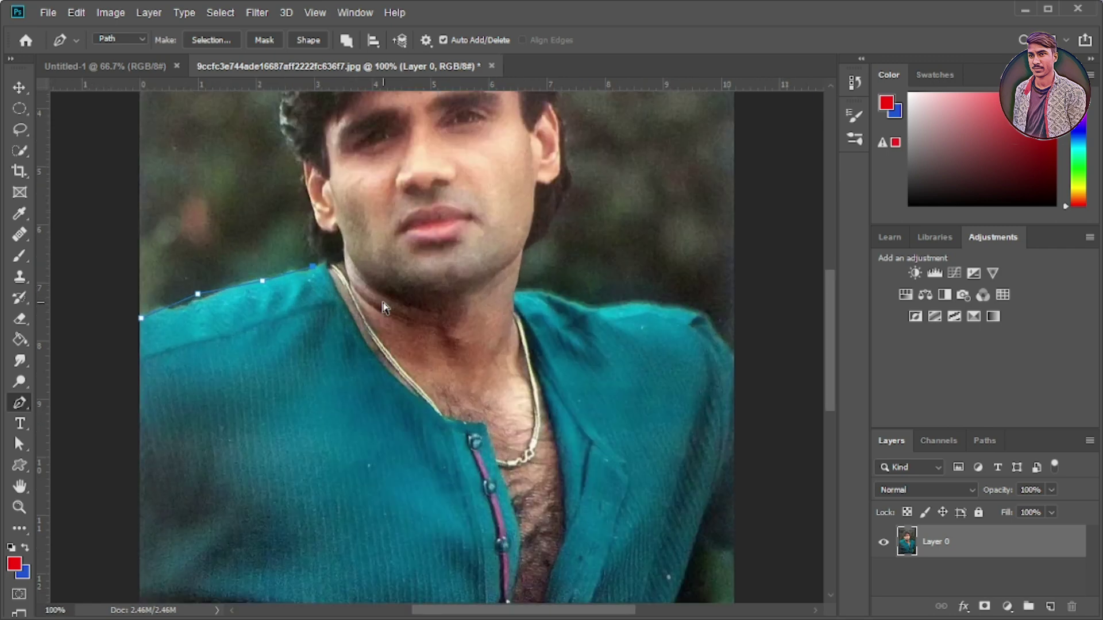
scroll(382, 302, "up", 2)
scroll(253, 330, "up", 1)
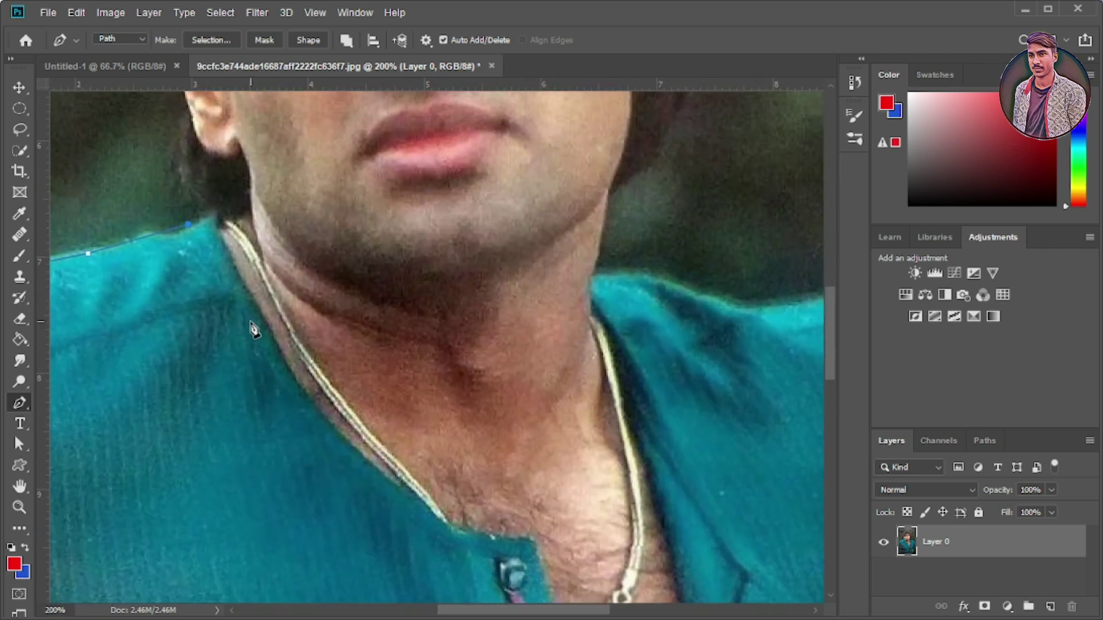
scroll(253, 330, "up", 1)
scroll(253, 330, "up", 1)
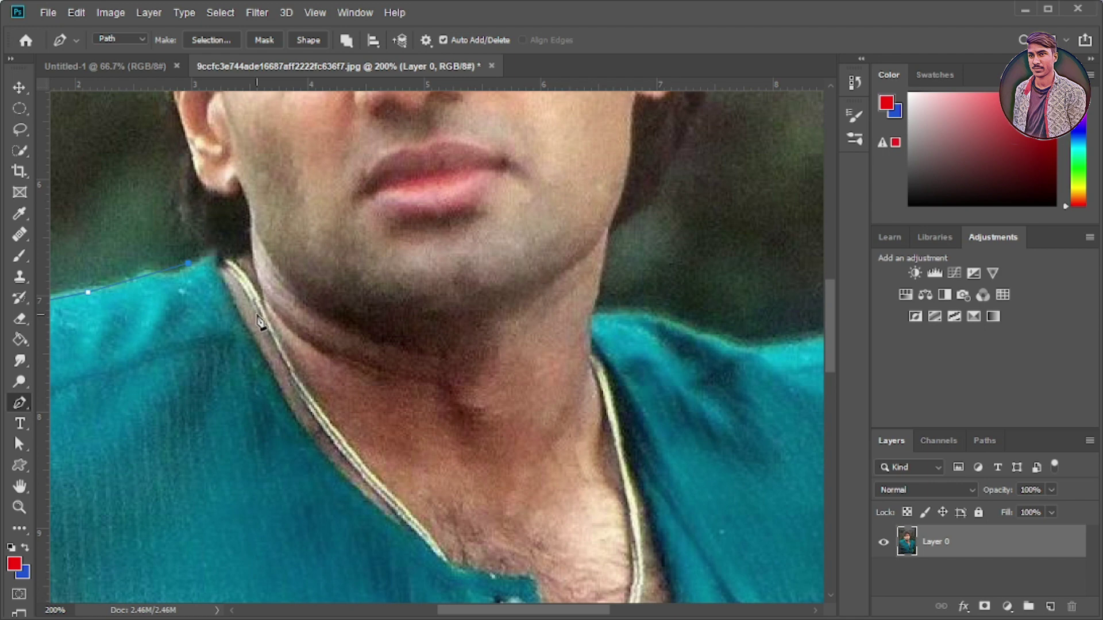
scroll(242, 266, "up", 2)
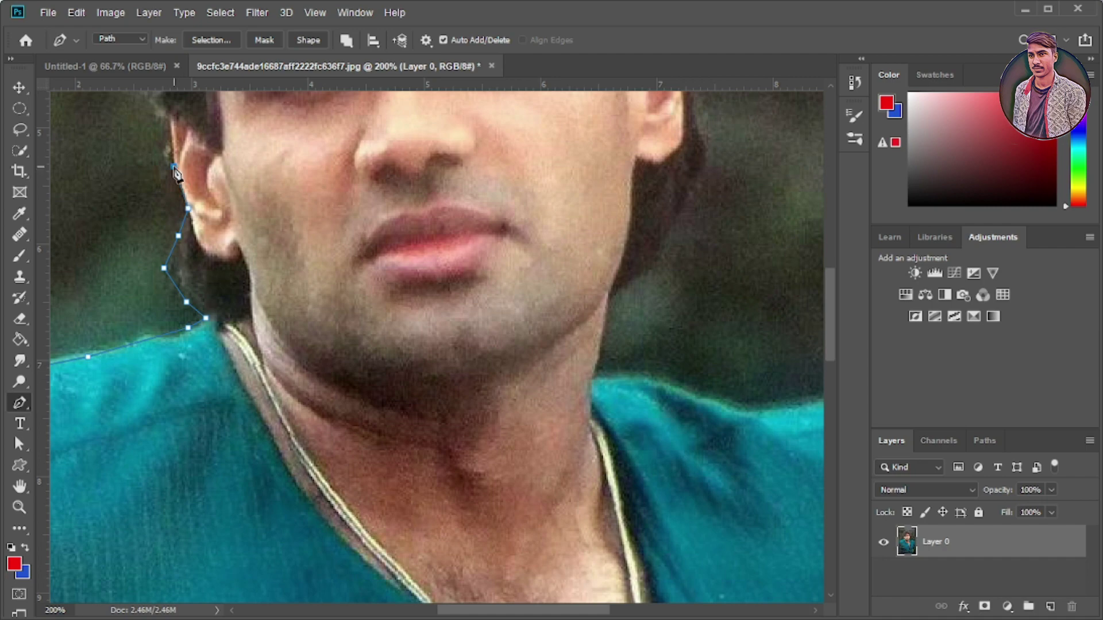
scroll(162, 122, "up", 5)
Trace the Pen outline up the man's left hair edge and across the top of his head
left_click(141, 241)
scroll(138, 253, "up", 4)
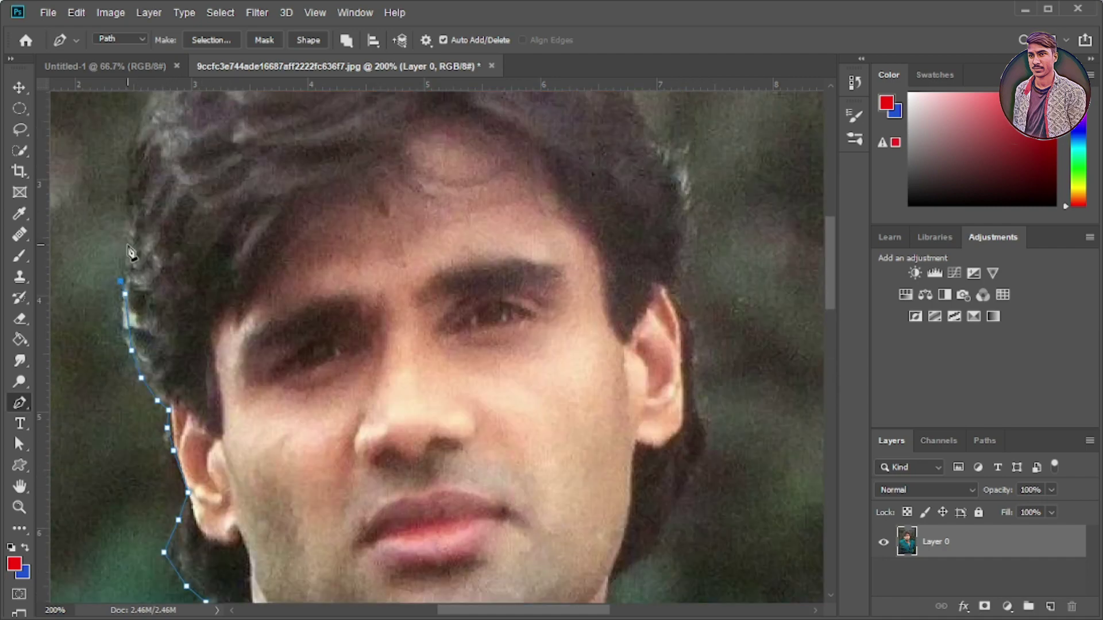
scroll(135, 253, "up", 4)
left_click(125, 342)
left_click(131, 281)
scroll(140, 248, "up", 3)
left_click(147, 323)
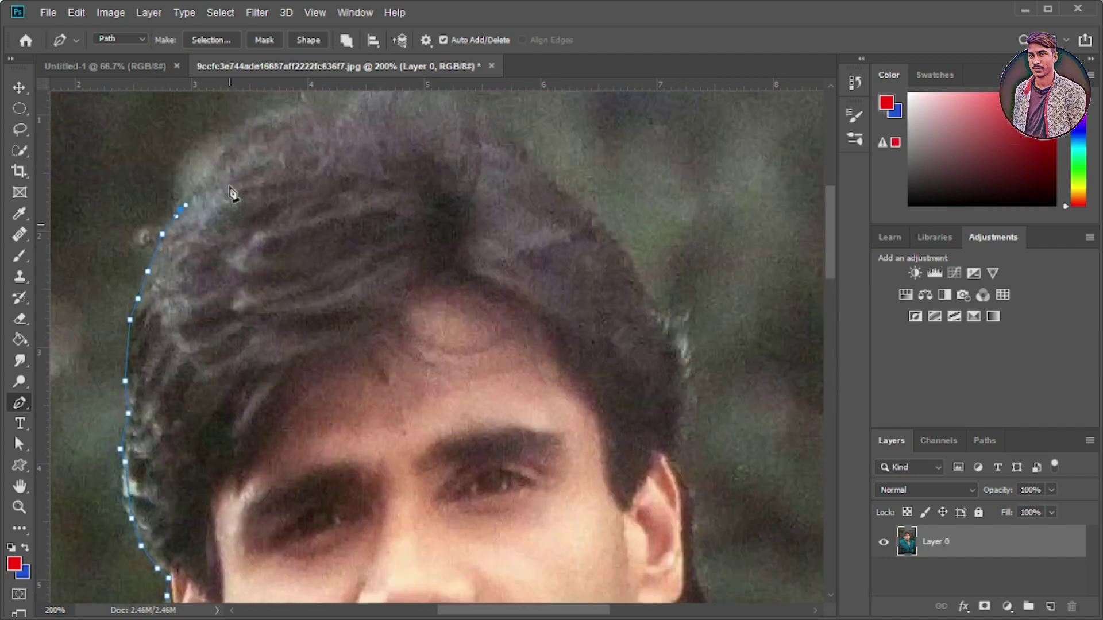
left_click(162, 286)
left_click(182, 236)
left_click(217, 195)
left_click(293, 159)
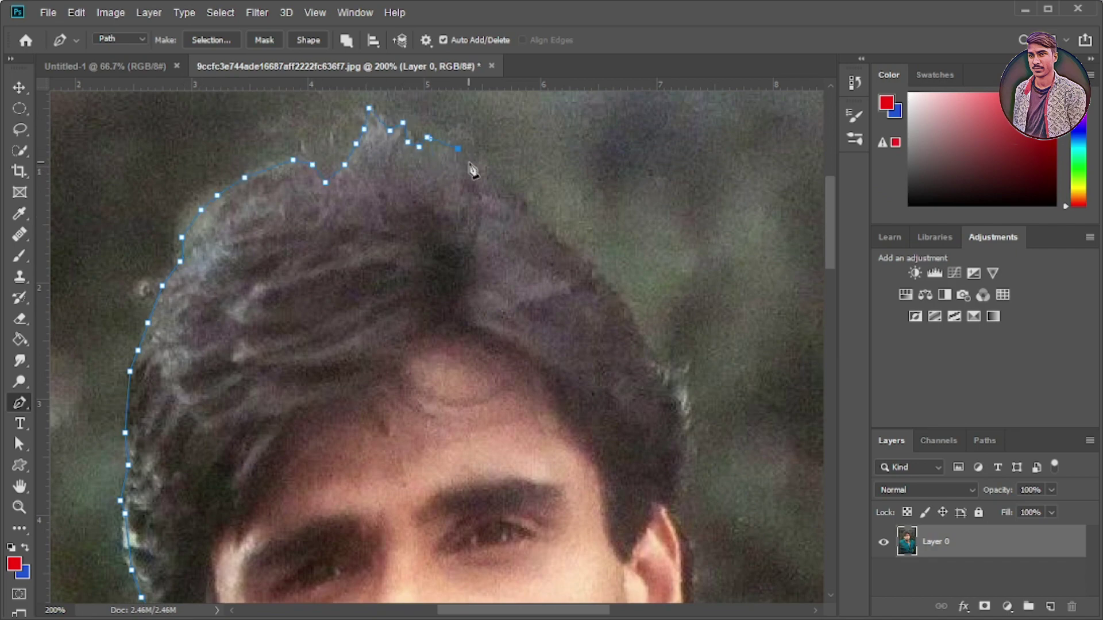
Continue the outline along the right hair, ear, jaw and shoulder, then close it
left_click(679, 516)
scroll(686, 488, "down", 4)
left_click(693, 345)
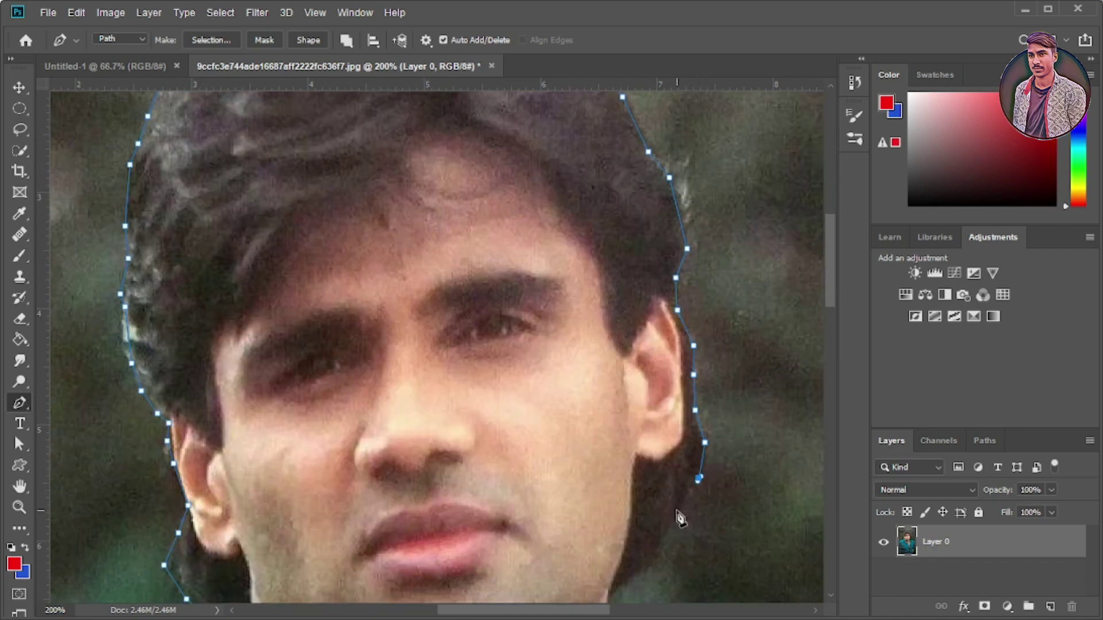
left_click(609, 602)
scroll(606, 359, "down", 6)
left_click(676, 388)
left_click(734, 407)
left_click(796, 406)
scroll(663, 610, "right", 5)
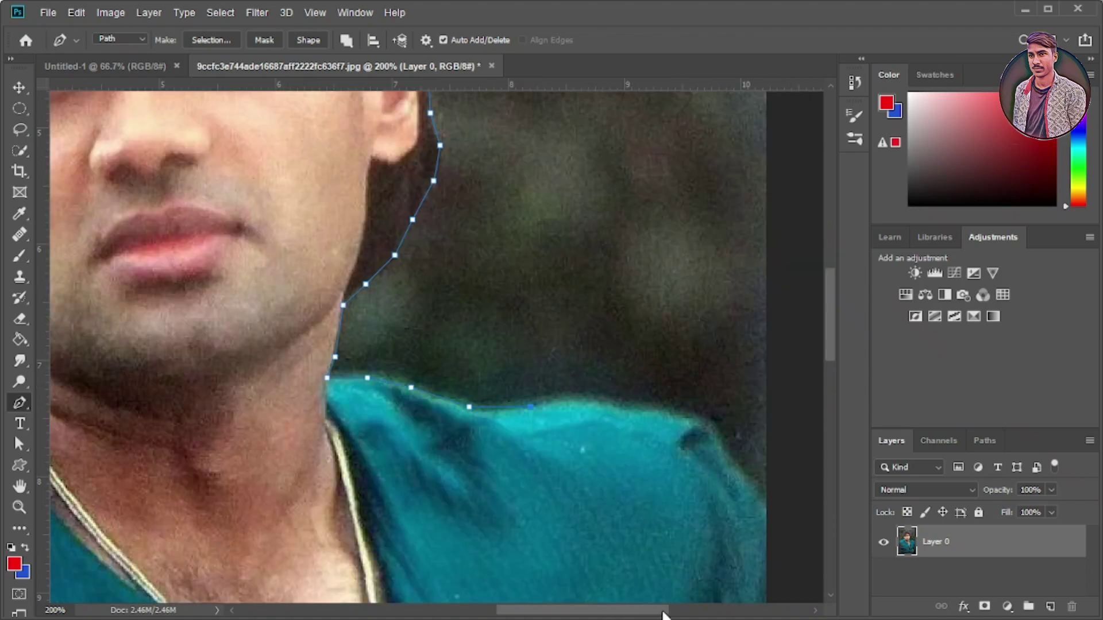
left_click(766, 506)
scroll(758, 460, "down", 4)
key("ctrl+minus")
key("ctrl+minus")
key("ctrl+minus")
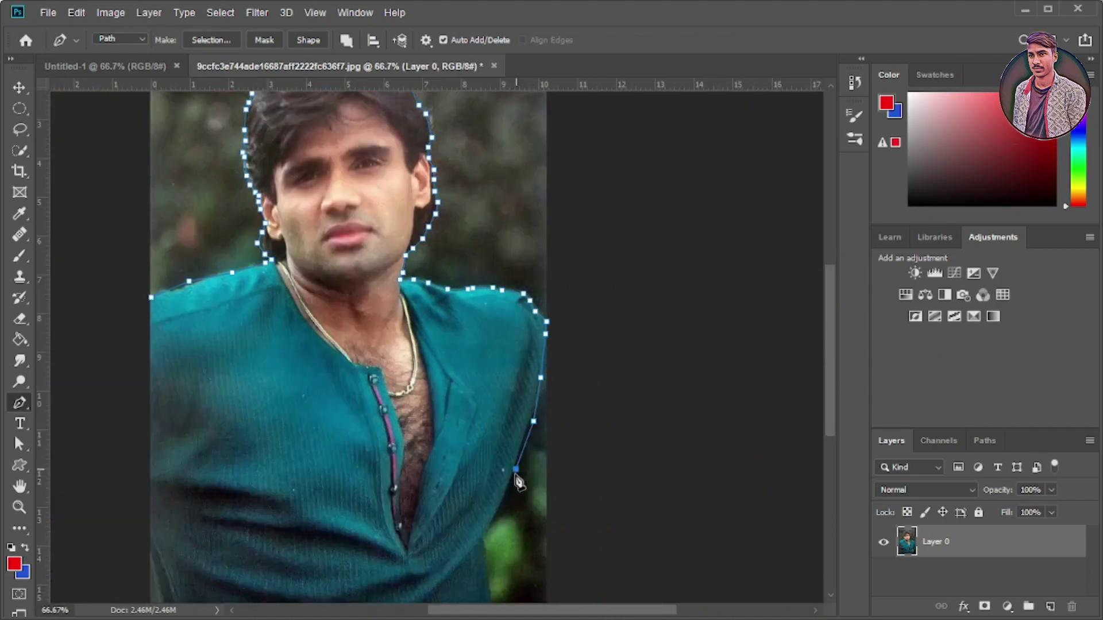
left_click(152, 298)
Turn the closed outline into a selection and add a new empty layer
key("Return")
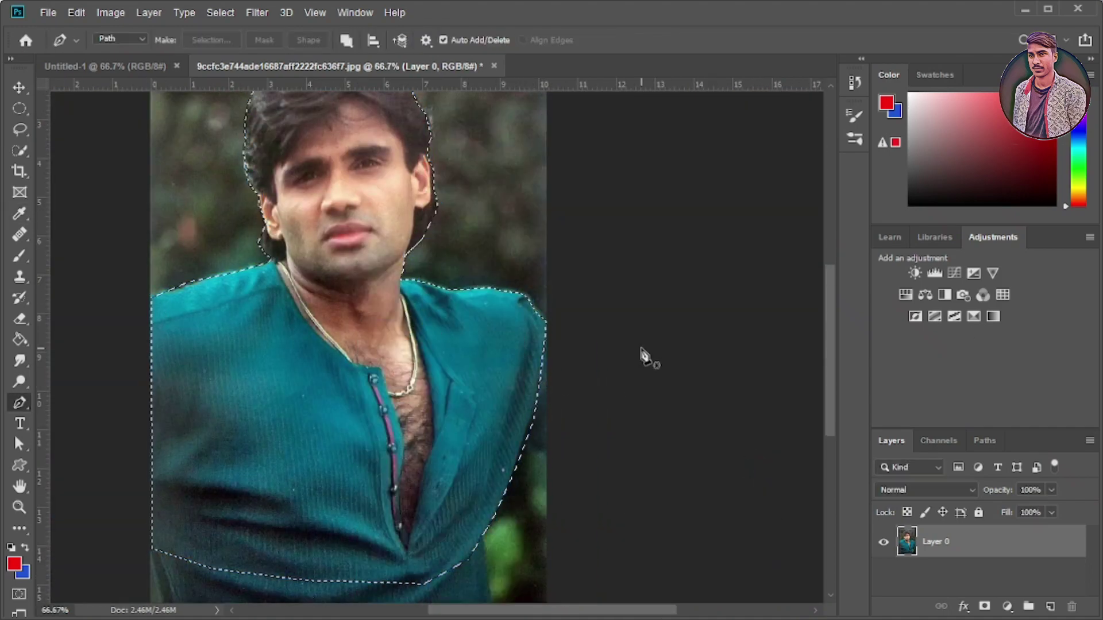
scroll(642, 356, "up", 1)
left_click(1050, 606)
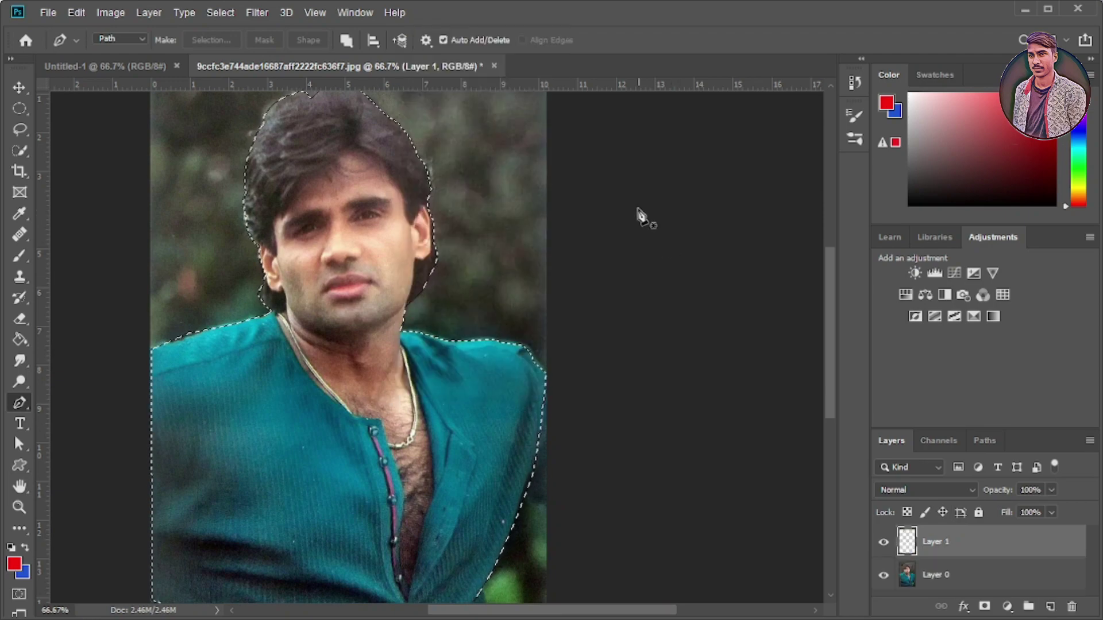
right_click(327, 398)
left_click(374, 143)
left_click(632, 155)
Fill the blank Untitled-1 canvas with blue
left_click(930, 575)
left_click(883, 575)
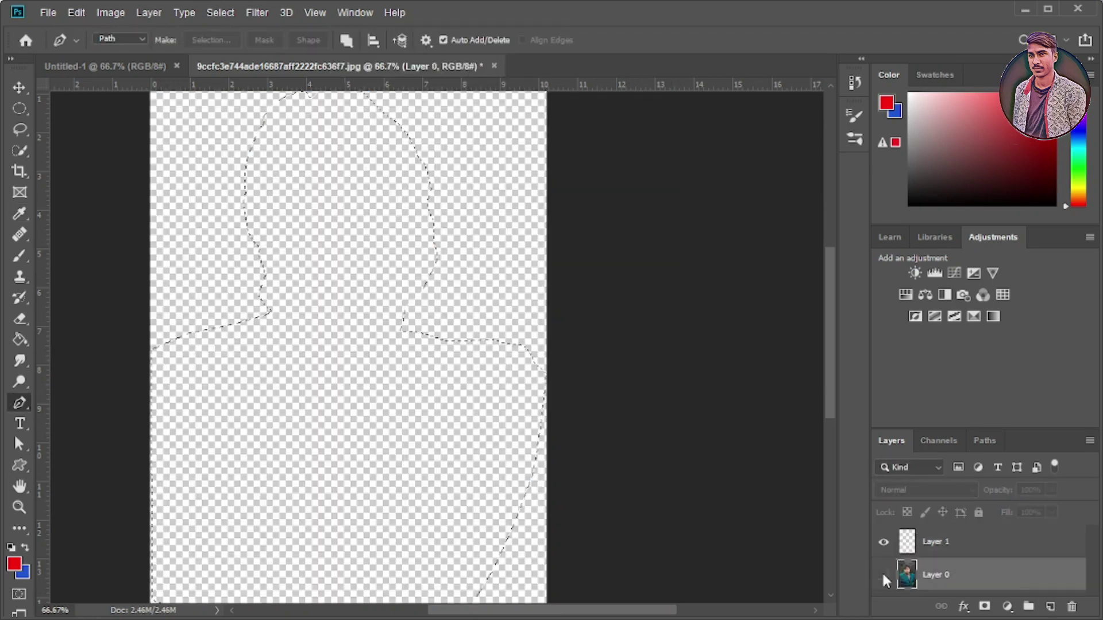
left_click(930, 542)
right_click(931, 541)
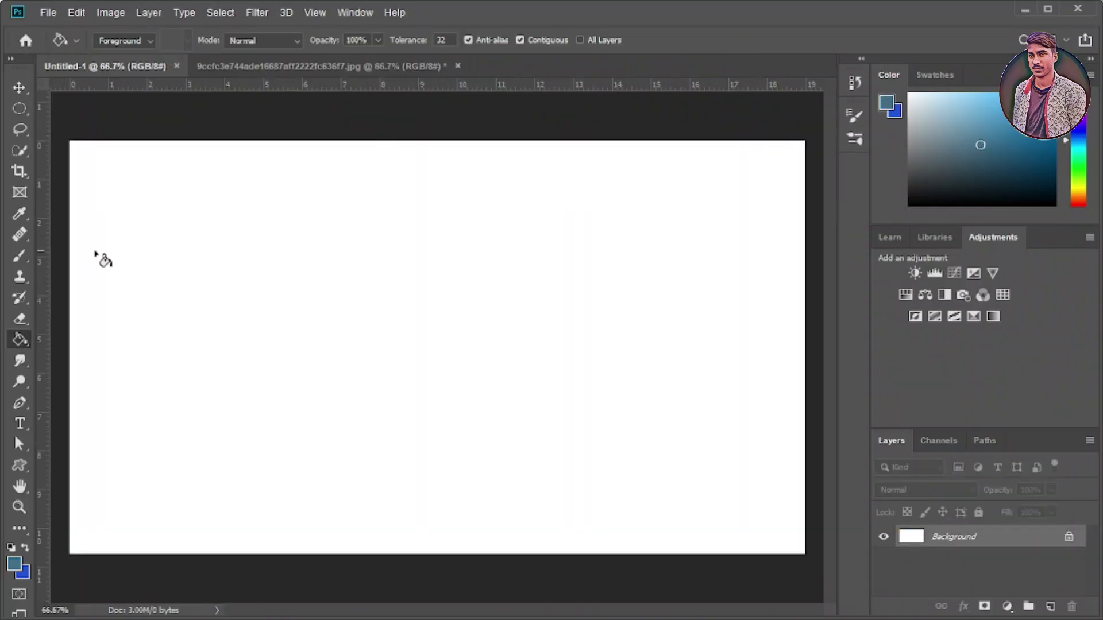
left_click(97, 255)
Copy the selected man from the portrait photo's original layer
left_click(316, 66)
key("v")
left_click(553, 247)
left_click(981, 545)
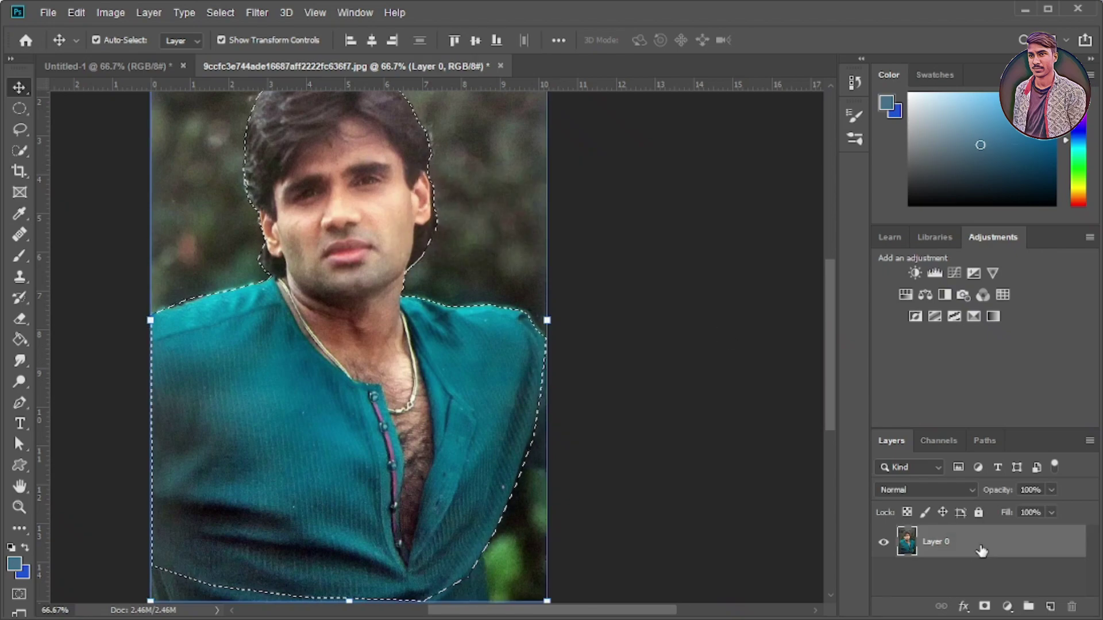
key("ctrl+c")
Paste the man into Untitled-1 as Layer 1 and scale him down to fit
key("ctrl+Tab")
key("ctrl+v")
left_click_drag(579, 587, 554, 512)
key("Return")
left_click(1068, 558)
Duplicate Layer 1 into Layer 1 copy and select the copy
left_click(980, 537)
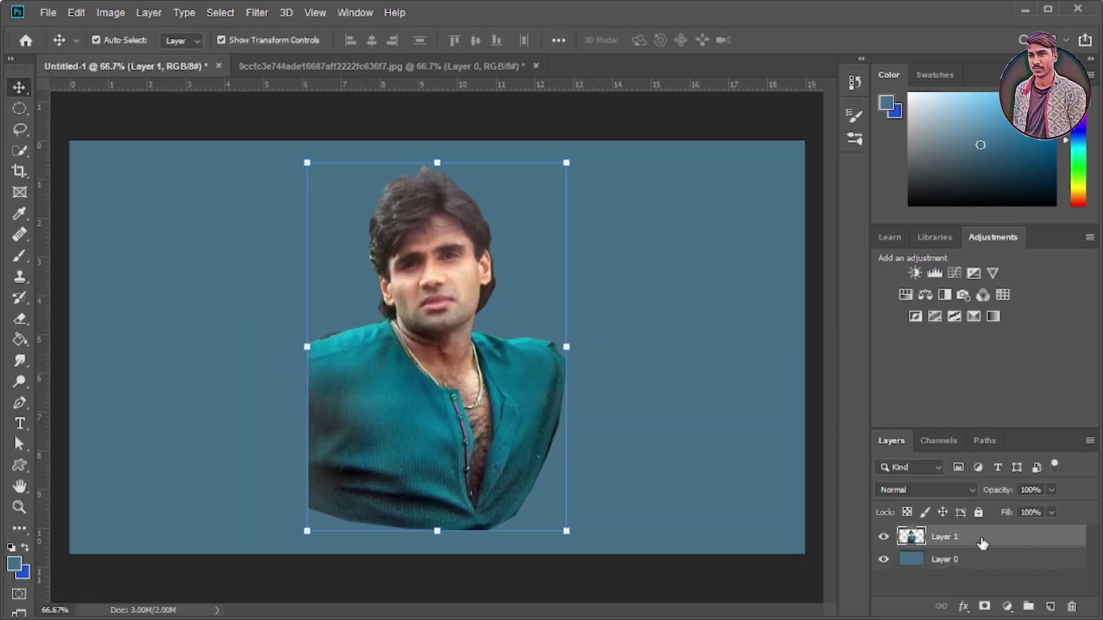
right_click(980, 537)
key("Return")
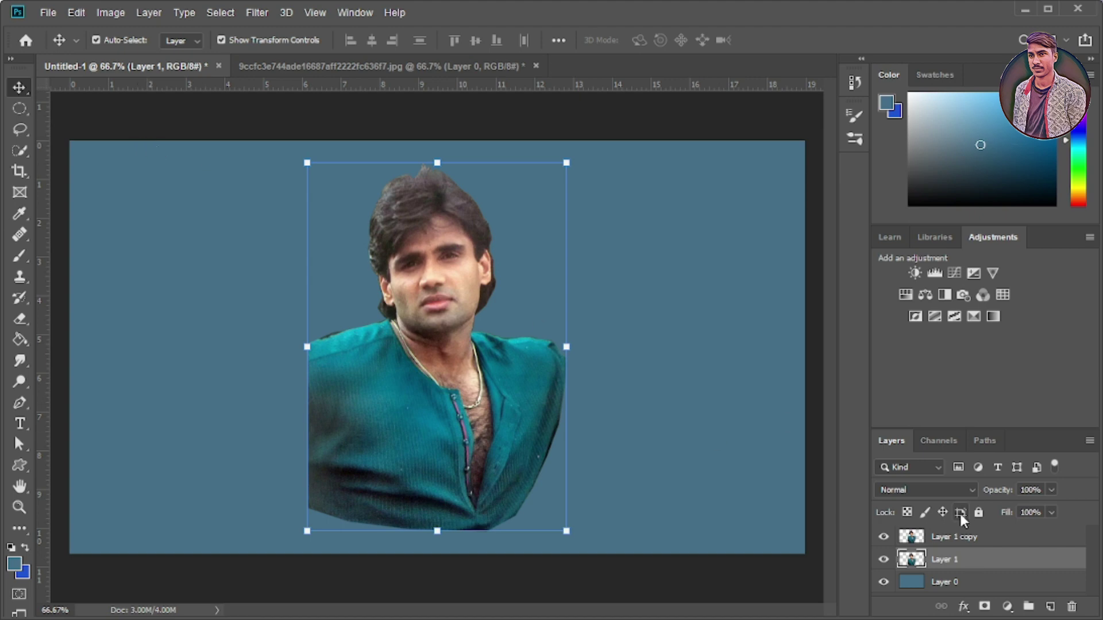
left_click(984, 536)
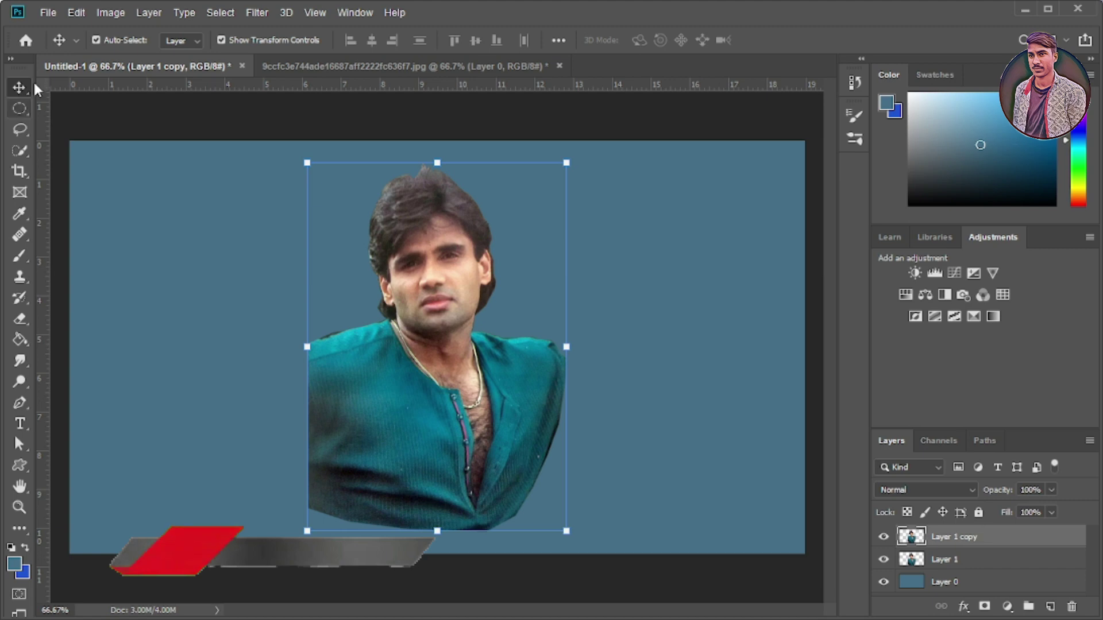
Brighten Layer 1 copy by bending the Curves line upward
key("ctrl+m")
left_click_drag(402, 69, 665, 135)
left_click_drag(738, 300, 738, 283)
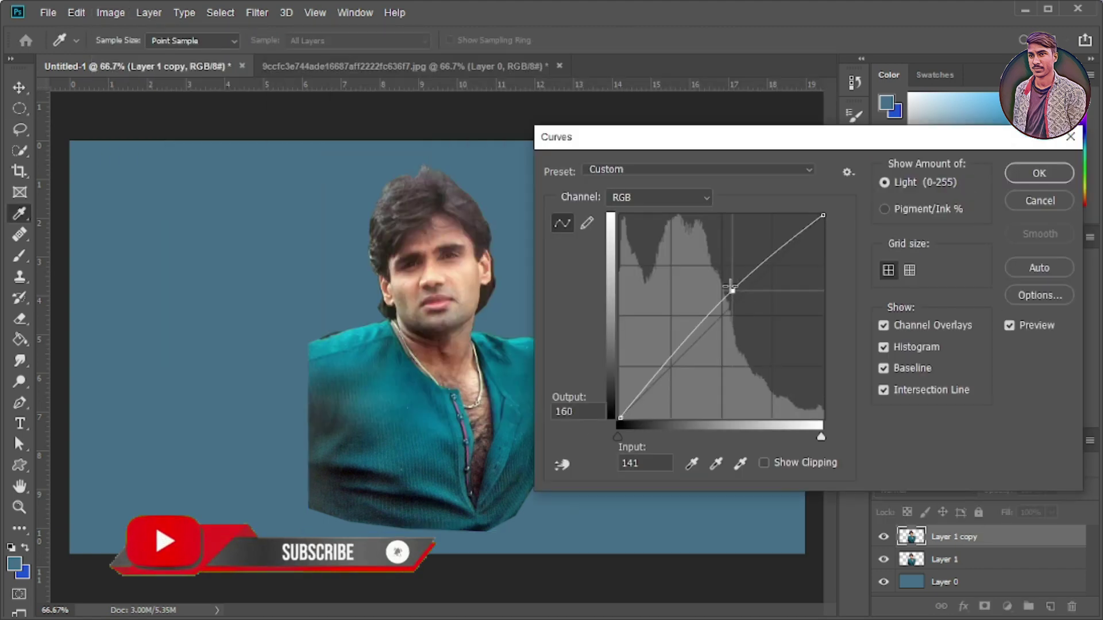
key("Return")
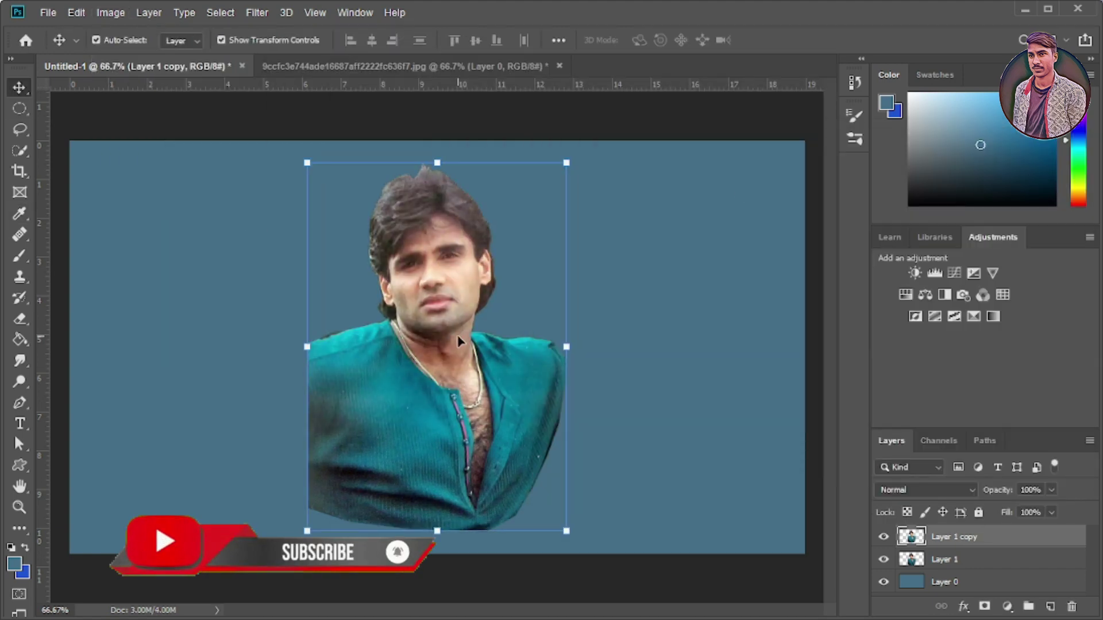
left_click(257, 12)
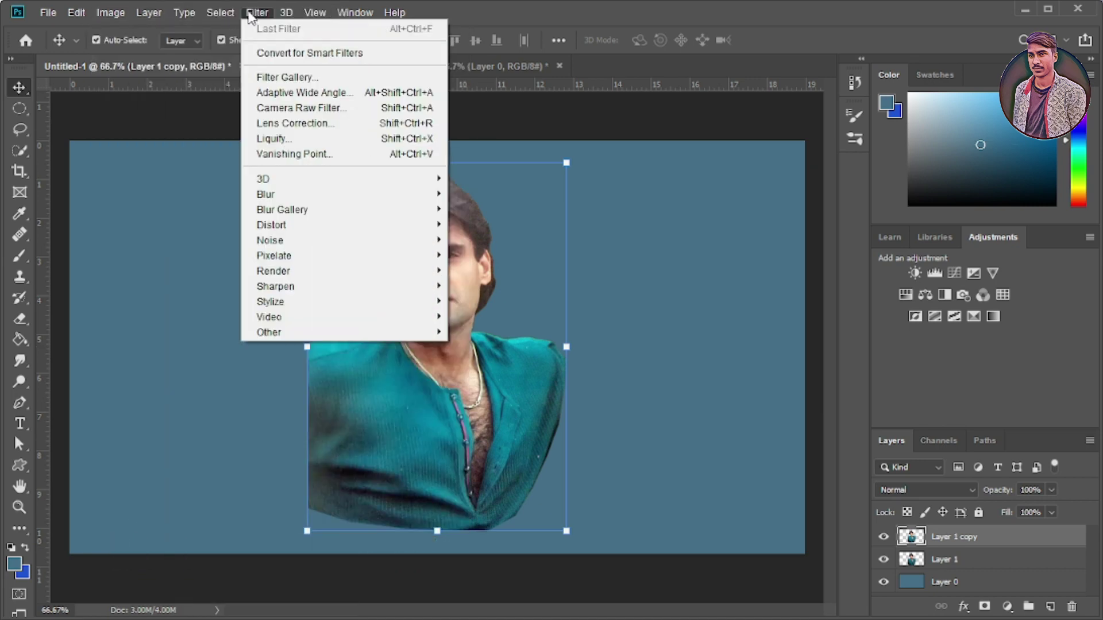
Apply Unsharp Mask to Layer 1 copy with amount 139%, radius 5.0 pixels, threshold 0
mouse_move(275, 286)
left_click(494, 363)
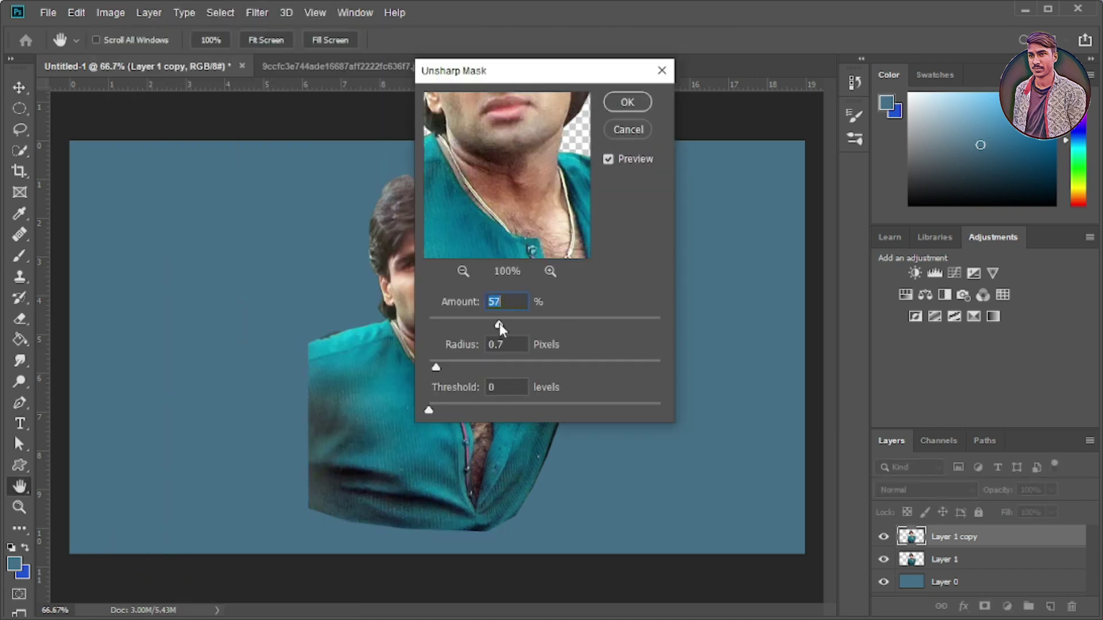
left_click_drag(499, 325, 486, 325)
left_click_drag(436, 368, 483, 368)
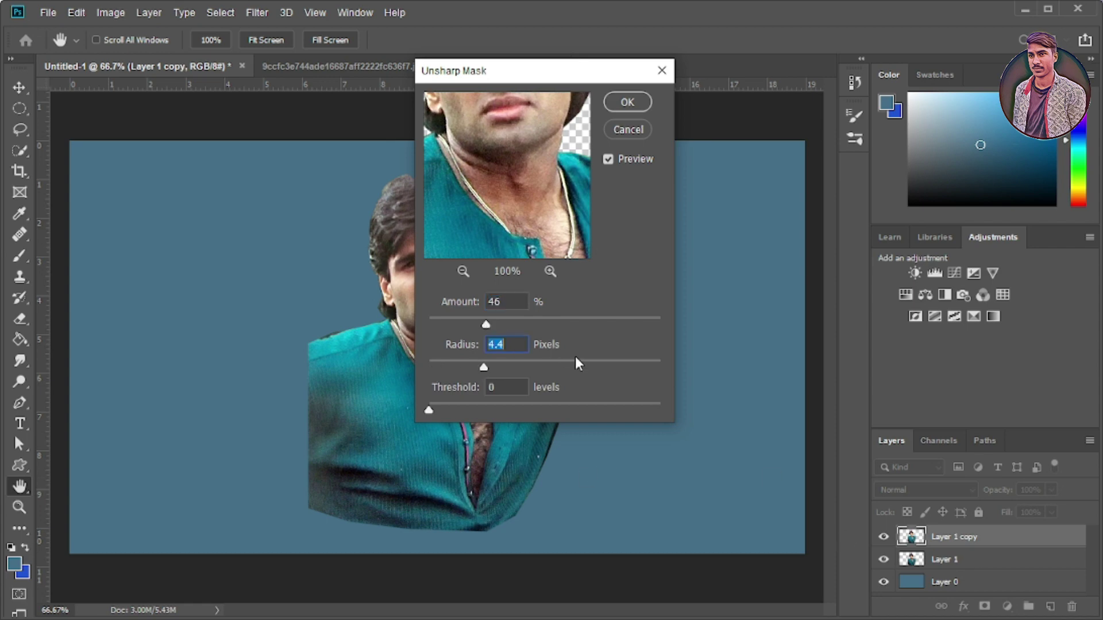
mouse_move(486, 324)
left_mouse_down()
mouse_move(632, 322)
mouse_move(590, 322)
left_mouse_up()
left_click_drag(483, 368, 491, 368)
left_click(580, 325)
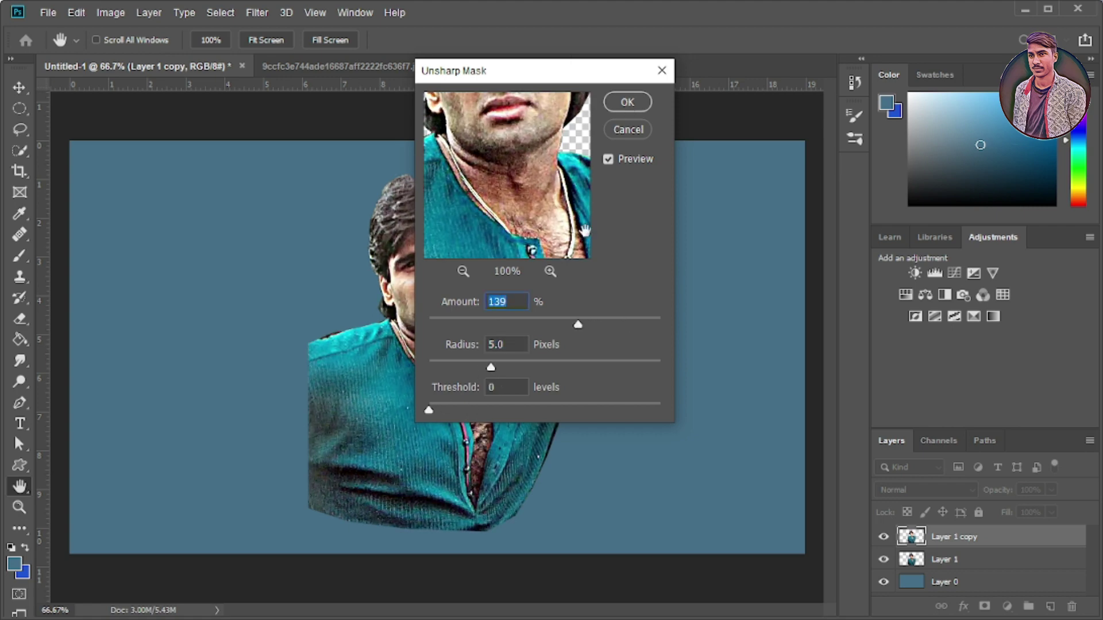
left_click(627, 102)
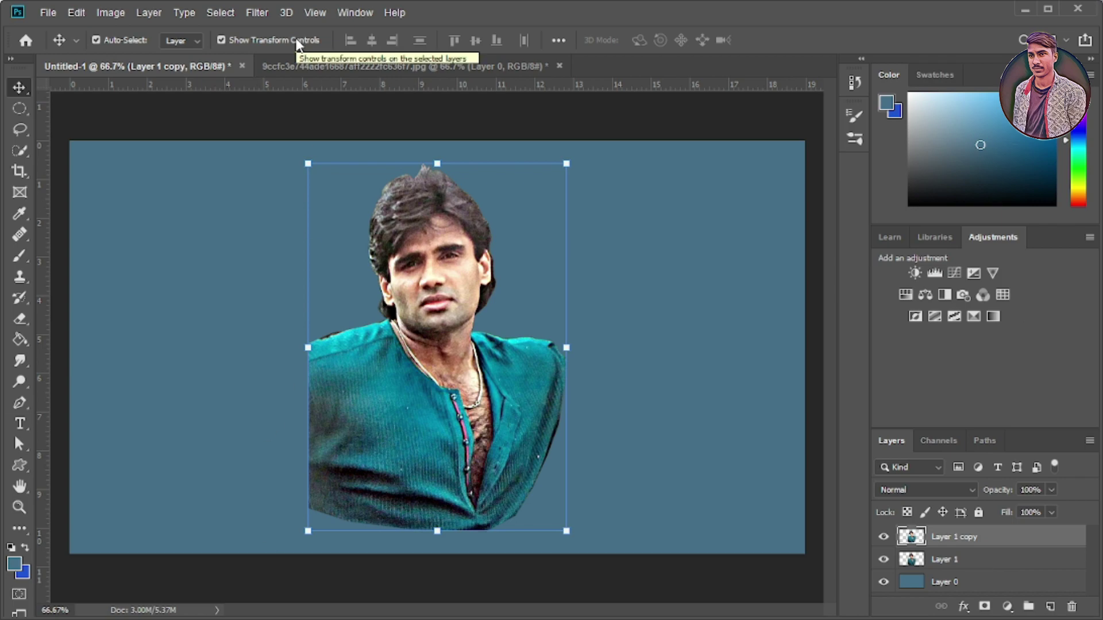
left_click(20, 360)
Smudge the cheeks, nose bridge and skin under the left eye into smooth strokes
scroll(517, 218, "up", 3)
scroll(517, 219, "up", 2)
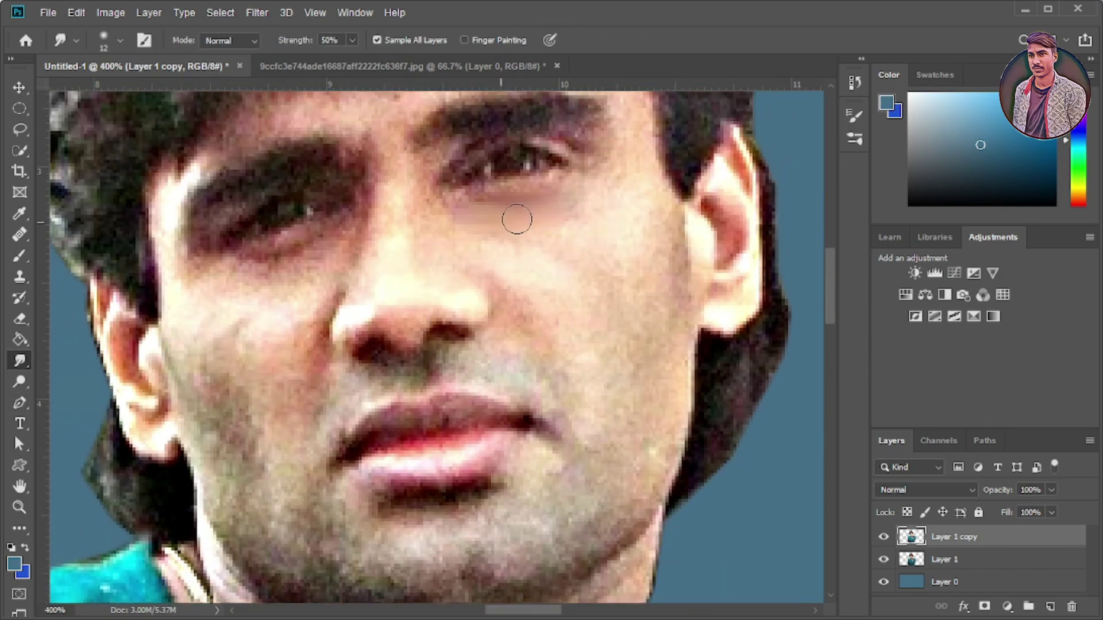
mouse_move(517, 218)
left_mouse_down()
mouse_move(517, 287)
mouse_move(615, 199)
mouse_move(562, 389)
mouse_move(484, 358)
mouse_move(487, 347)
mouse_move(398, 370)
mouse_move(328, 424)
left_mouse_up()
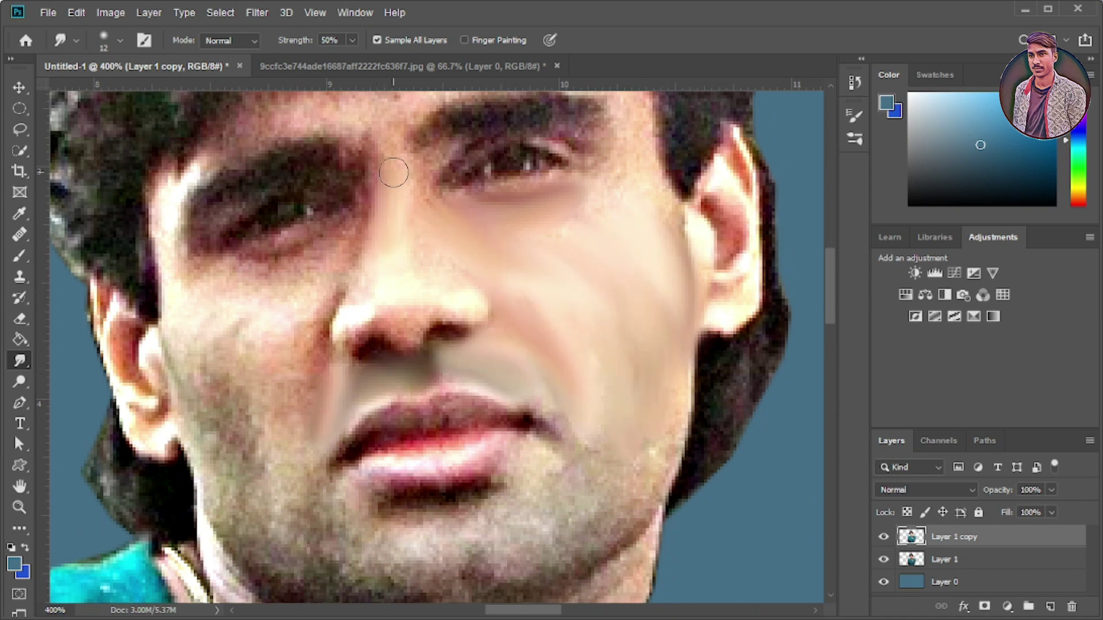
mouse_move(393, 172)
left_mouse_down()
mouse_move(394, 246)
mouse_move(345, 322)
mouse_move(418, 299)
left_mouse_up()
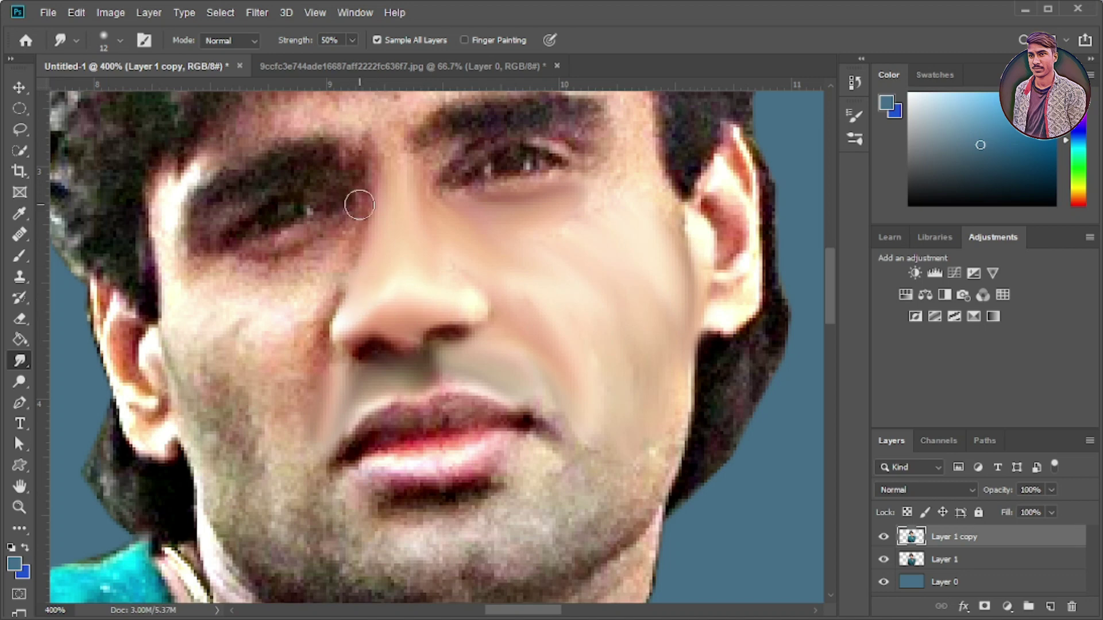
mouse_move(359, 205)
left_mouse_down()
mouse_move(298, 322)
mouse_move(245, 315)
mouse_move(218, 454)
mouse_move(287, 477)
left_mouse_up()
scroll(286, 370, "down", 3)
mouse_move(285, 369)
left_mouse_down()
mouse_move(254, 419)
mouse_move(308, 452)
mouse_move(347, 499)
mouse_move(451, 505)
mouse_move(391, 532)
mouse_move(474, 487)
mouse_move(631, 436)
mouse_move(511, 457)
mouse_move(585, 397)
mouse_move(529, 475)
left_mouse_up()
scroll(529, 475, "up", 2)
left_click_drag(499, 405, 432, 403)
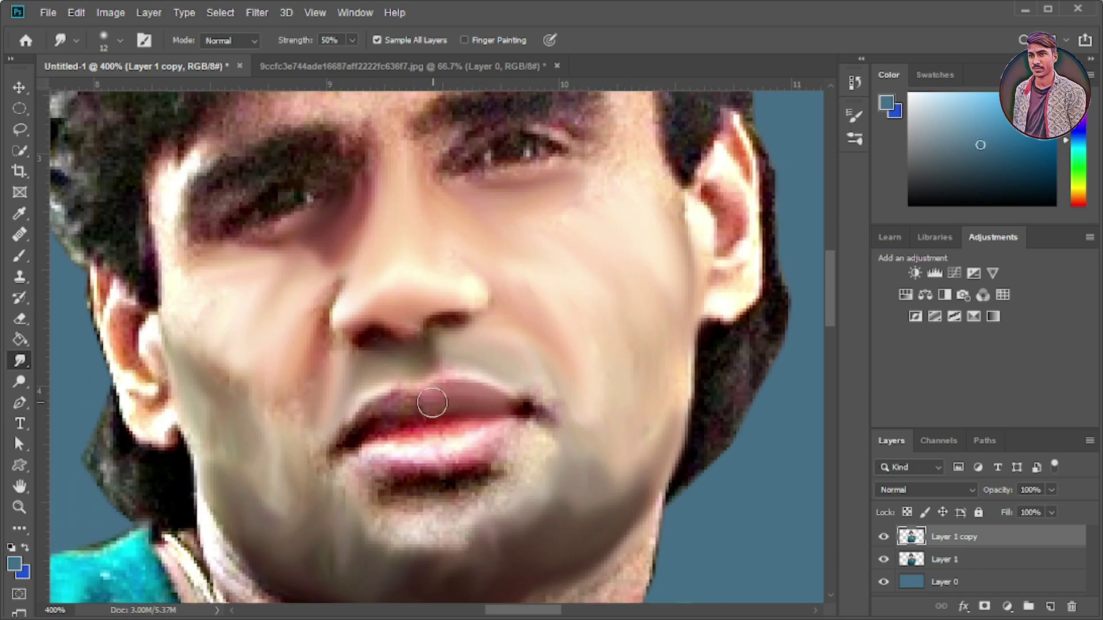
With a 12 px smudge brush, smooth below the lower lip, the chin and left jaw
left_click(120, 40)
left_click_drag(103, 92, 96, 92)
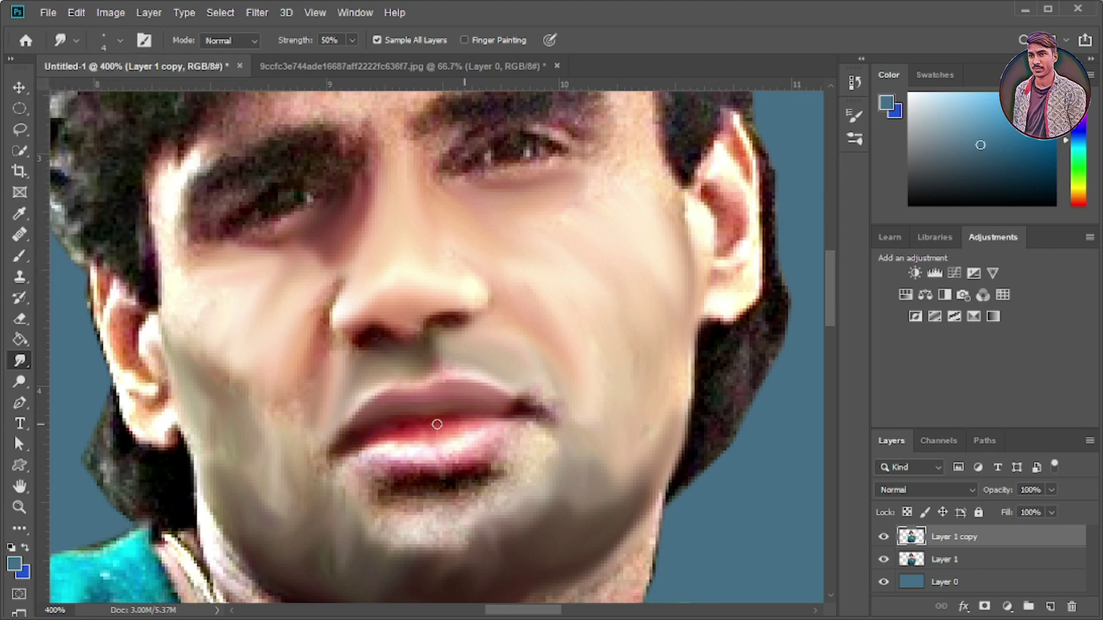
left_click(120, 40)
left_click_drag(95, 94, 103, 94)
mouse_move(402, 493)
left_mouse_down()
mouse_move(494, 460)
mouse_move(441, 501)
mouse_move(263, 386)
left_mouse_up()
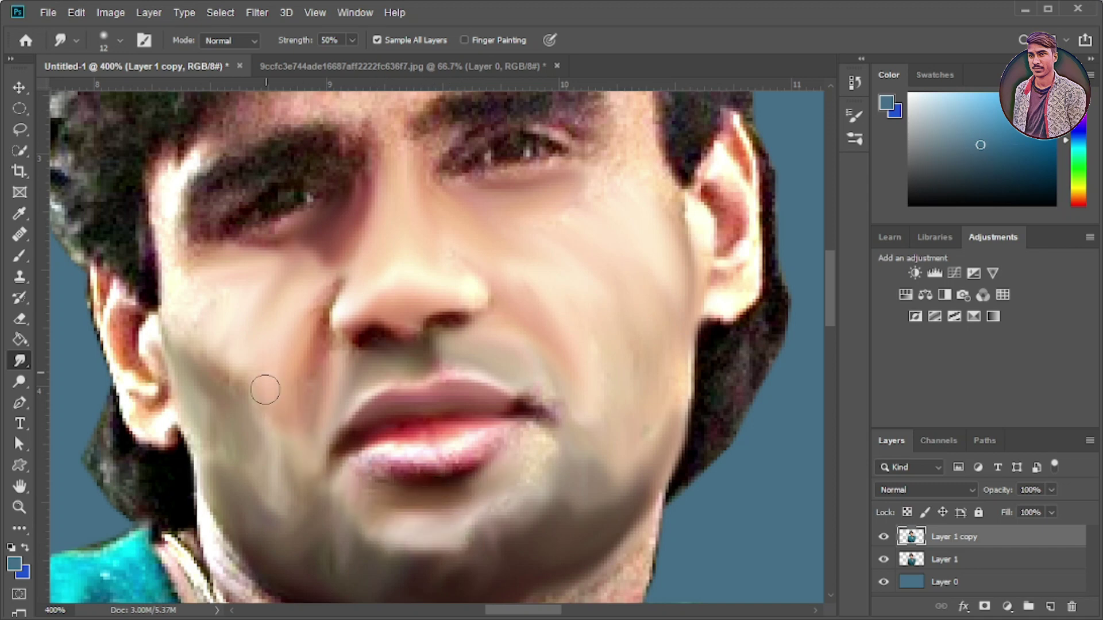
left_click_drag(264, 436, 217, 412)
scroll(254, 319, "down", 2)
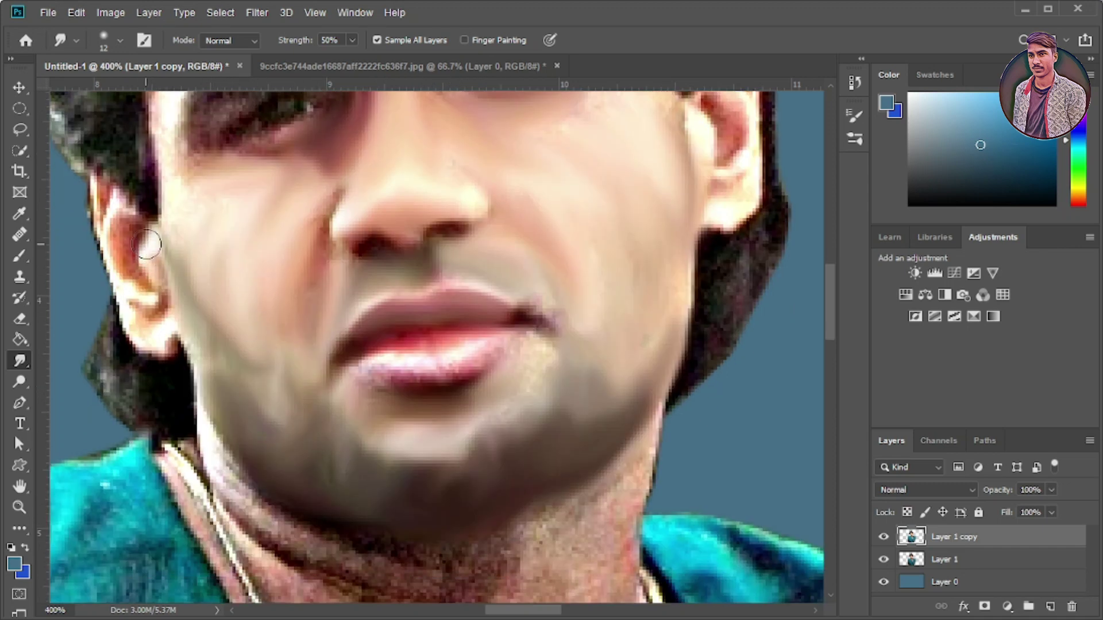
left_click_drag(148, 244, 144, 299)
mouse_move(114, 189)
left_mouse_down()
mouse_move(127, 327)
mouse_move(173, 344)
mouse_move(104, 241)
left_mouse_up()
scroll(793, 318, "up", 3)
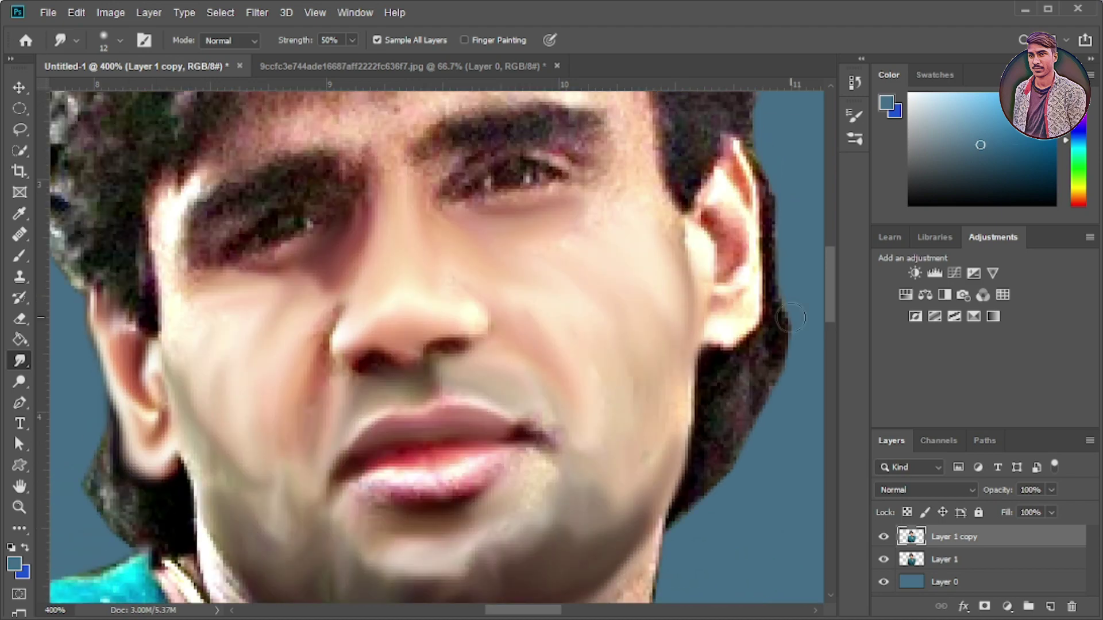
Smooth the right ear and jaw edge, the skin below the left eye and the forehead
mouse_move(792, 318)
left_mouse_down()
mouse_move(739, 300)
mouse_move(743, 197)
mouse_move(723, 241)
mouse_move(715, 228)
mouse_move(712, 370)
mouse_move(726, 377)
mouse_move(780, 356)
mouse_move(700, 486)
left_mouse_up()
scroll(700, 486, "up", 5)
mouse_move(687, 408)
left_mouse_down()
mouse_move(684, 456)
mouse_move(726, 337)
mouse_move(776, 407)
mouse_move(436, 293)
mouse_move(572, 232)
mouse_move(425, 195)
mouse_move(241, 287)
mouse_move(345, 327)
mouse_move(169, 438)
mouse_move(163, 401)
left_mouse_up()
scroll(163, 402, "down", 2)
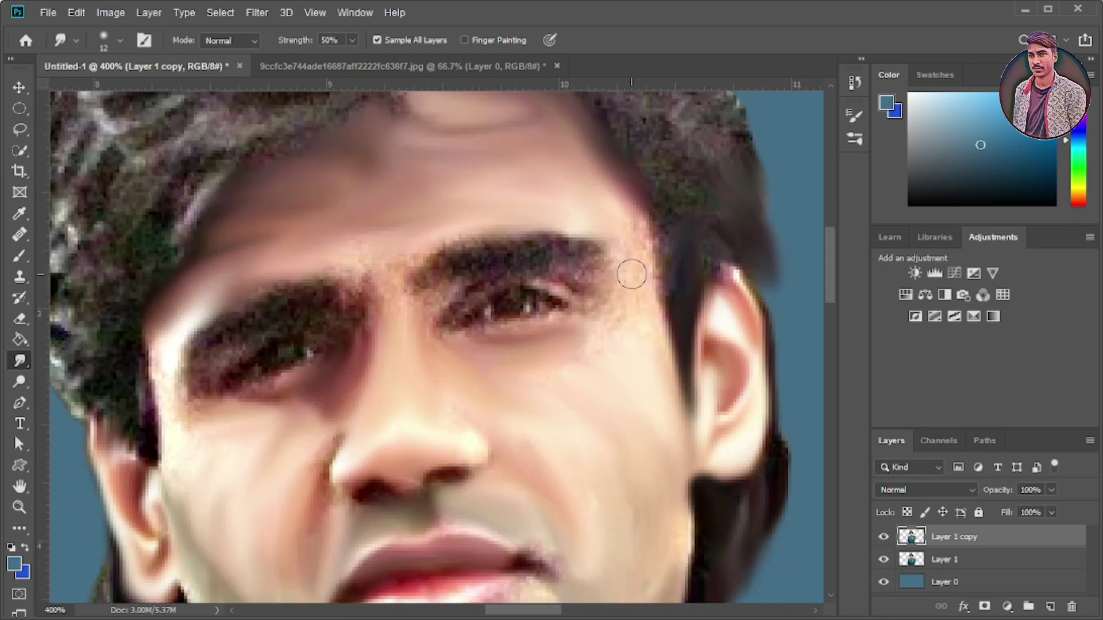
mouse_move(648, 372)
left_mouse_down()
mouse_move(635, 360)
mouse_move(532, 414)
mouse_move(241, 419)
mouse_move(423, 313)
mouse_move(462, 253)
mouse_move(571, 249)
mouse_move(249, 322)
mouse_move(343, 230)
mouse_move(375, 334)
left_mouse_up()
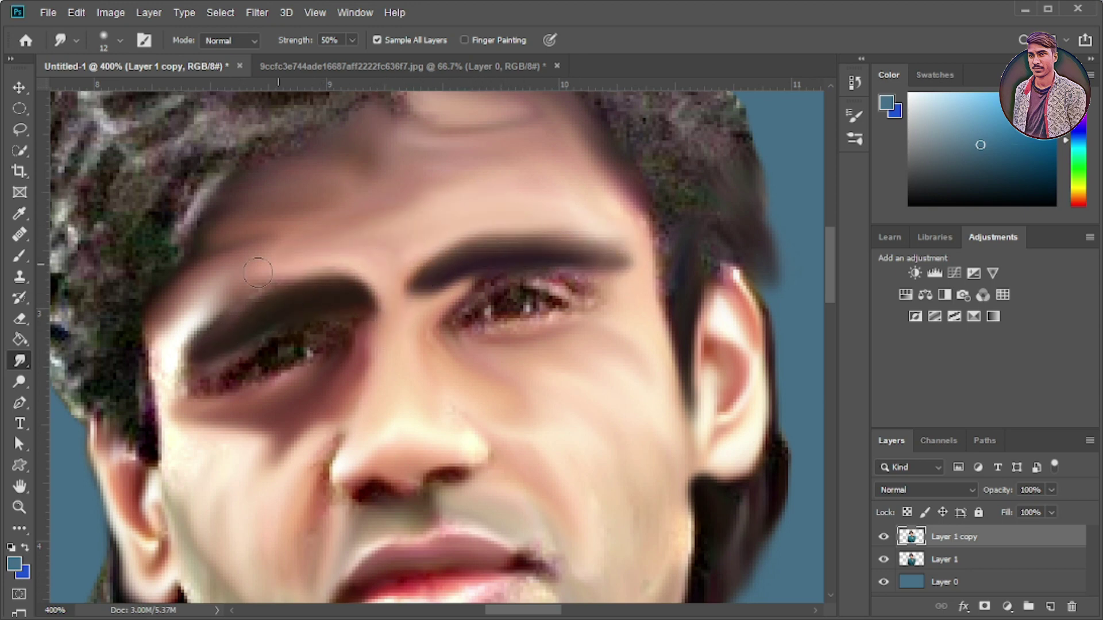
left_click_drag(489, 215, 406, 191)
scroll(430, 207, "up", 2)
scroll(455, 246, "up", 3)
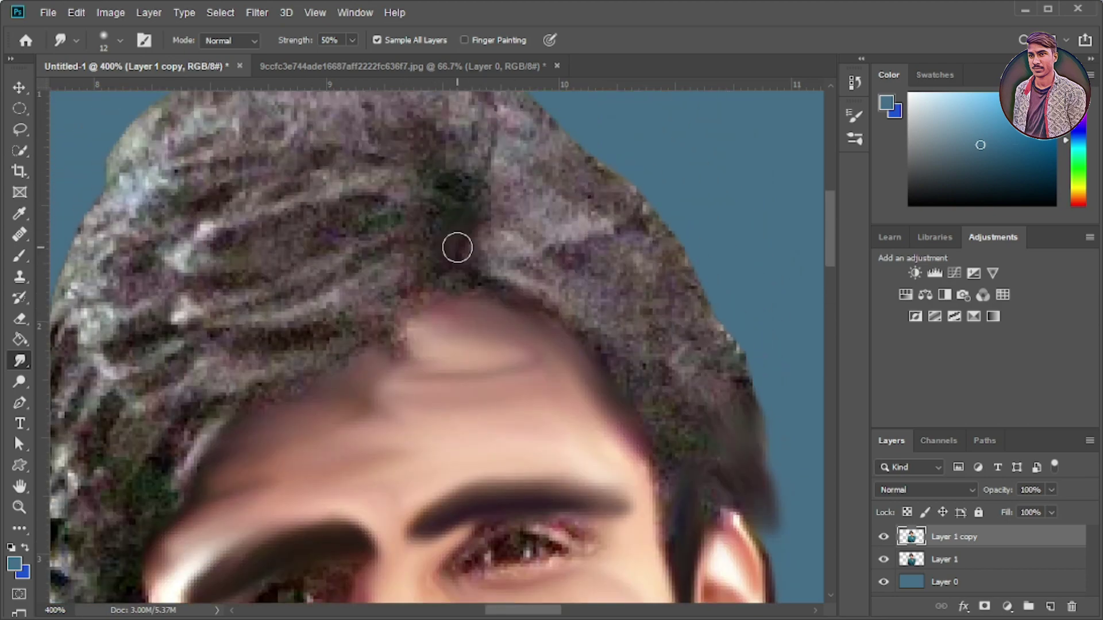
mouse_move(456, 246)
left_mouse_down()
mouse_move(478, 278)
mouse_move(383, 194)
mouse_move(369, 290)
mouse_move(394, 264)
mouse_move(480, 305)
mouse_move(485, 231)
mouse_move(357, 192)
mouse_move(468, 173)
mouse_move(559, 281)
mouse_move(608, 433)
mouse_move(691, 559)
left_mouse_up()
Blend the right ear's edge with short smudge strokes
scroll(480, 305, "up", 2)
scroll(357, 191, "up", 1)
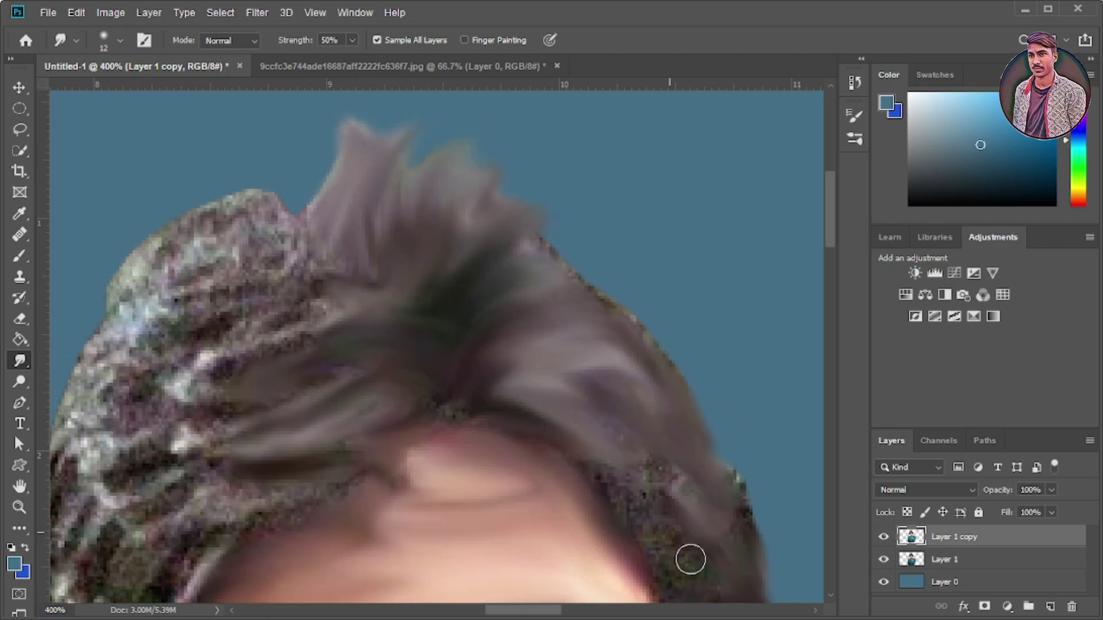
scroll(704, 419, "down", 6)
mouse_move(704, 418)
left_mouse_down()
mouse_move(691, 410)
mouse_move(747, 436)
left_mouse_up()
scroll(721, 356, "down", 5)
scroll(722, 357, "up", 2)
left_click_drag(758, 310, 780, 364)
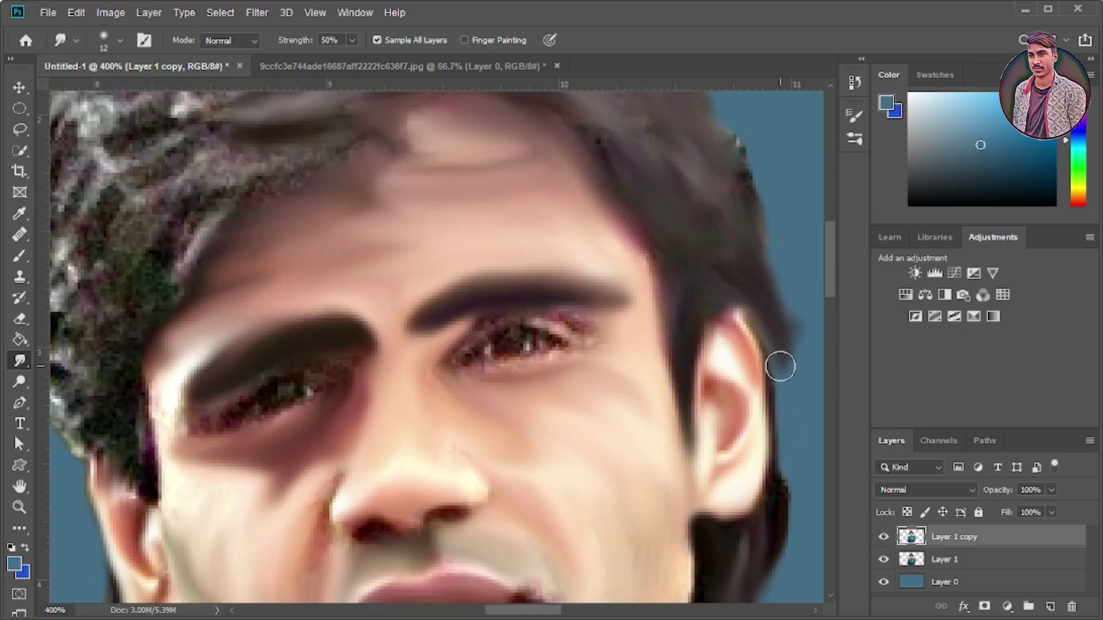
scroll(780, 364, "up", 1)
scroll(643, 217, "up", 5)
Smudge long diagonal strokes across the left side of the face and hair
mouse_move(310, 165)
left_mouse_down()
mouse_move(278, 283)
mouse_move(158, 433)
left_mouse_up()
scroll(357, 323, "down", 1)
left_click_drag(357, 323, 115, 402)
scroll(115, 402, "down", 2)
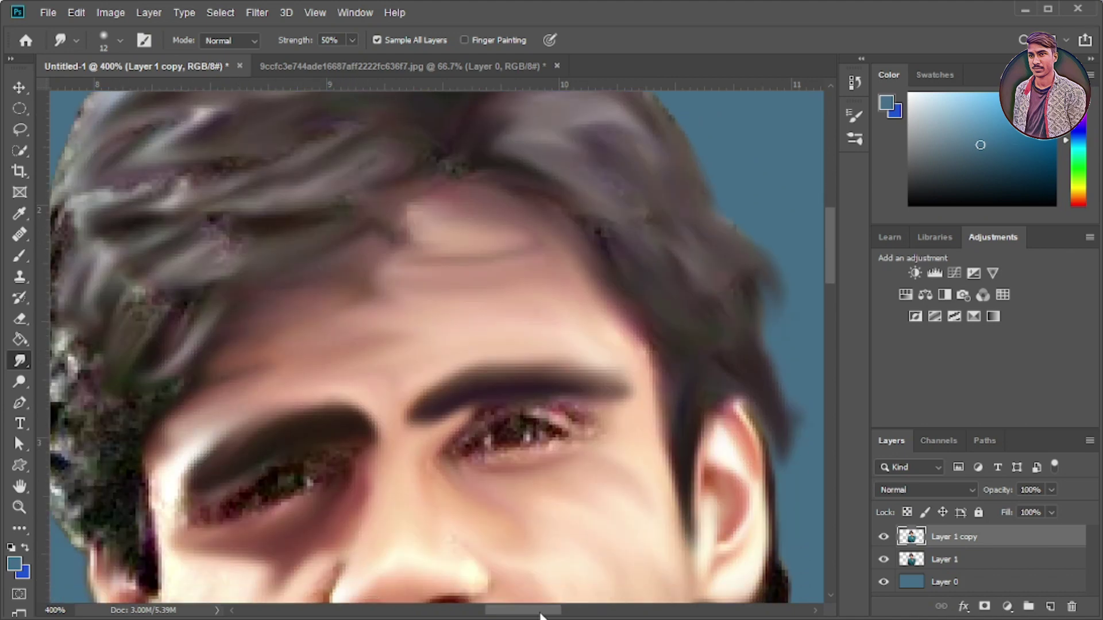
scroll(441, 172, "left", 4)
mouse_move(440, 172)
left_mouse_down()
mouse_move(225, 342)
mouse_move(278, 430)
mouse_move(303, 401)
mouse_move(269, 322)
mouse_move(293, 393)
mouse_move(357, 440)
mouse_move(303, 470)
mouse_move(288, 333)
left_mouse_up()
scroll(302, 401, "down", 3)
scroll(293, 394, "down", 3)
scroll(333, 450, "up", 1)
scroll(288, 332, "up", 1)
scroll(408, 299, "up", 2)
Reduce the smudge brush size and pan over to the area around the right eye
left_click(120, 40)
key("Return")
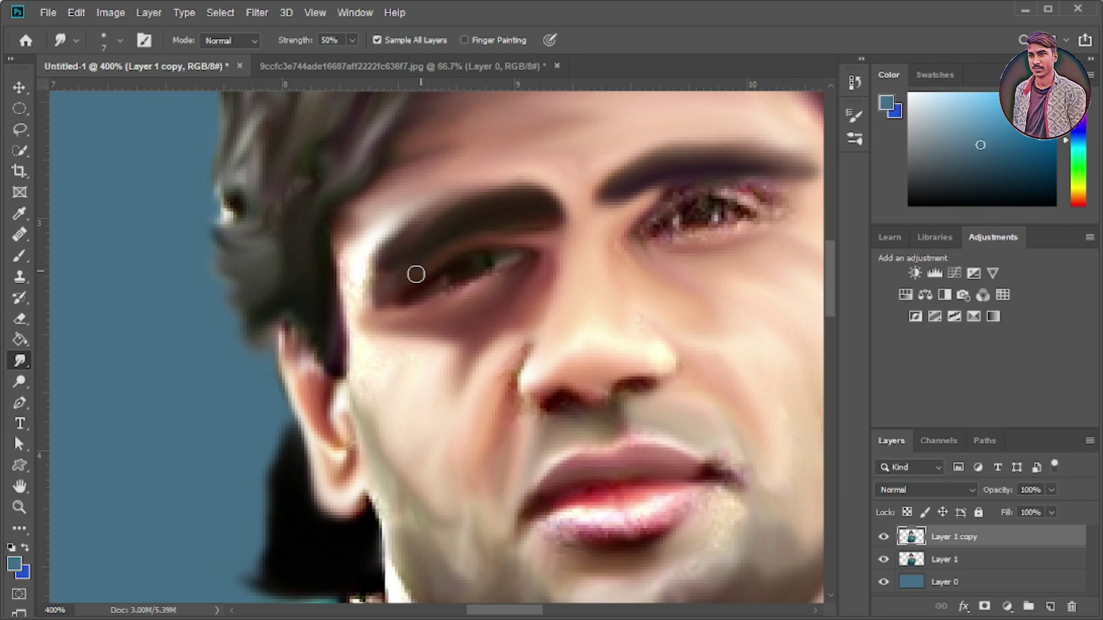
scroll(358, 196, "down", 2)
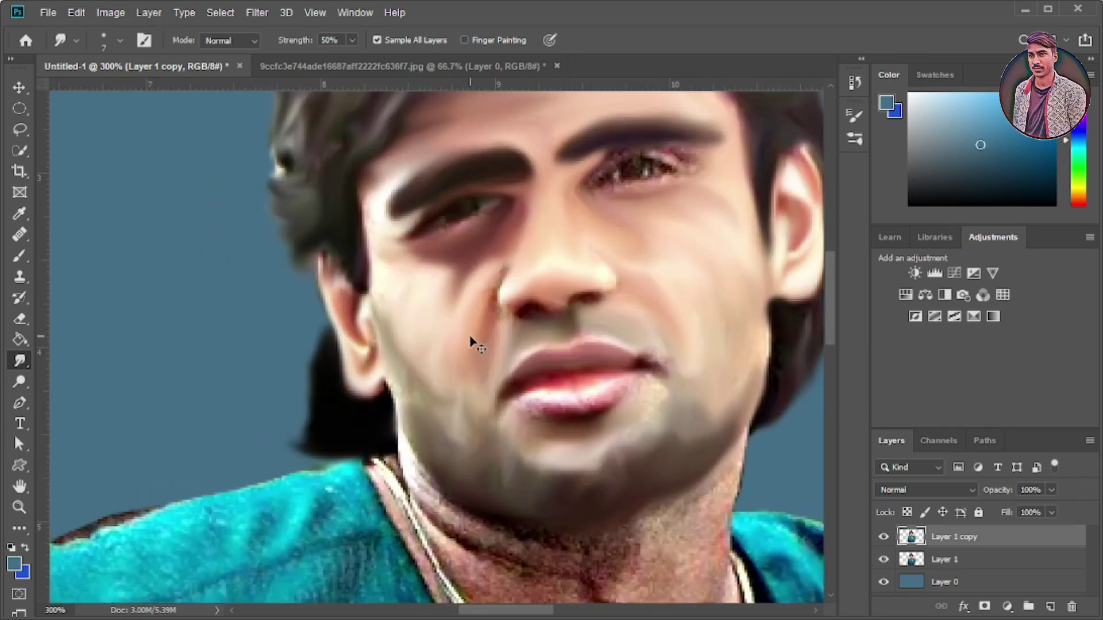
left_click_drag(406, 257, 470, 339)
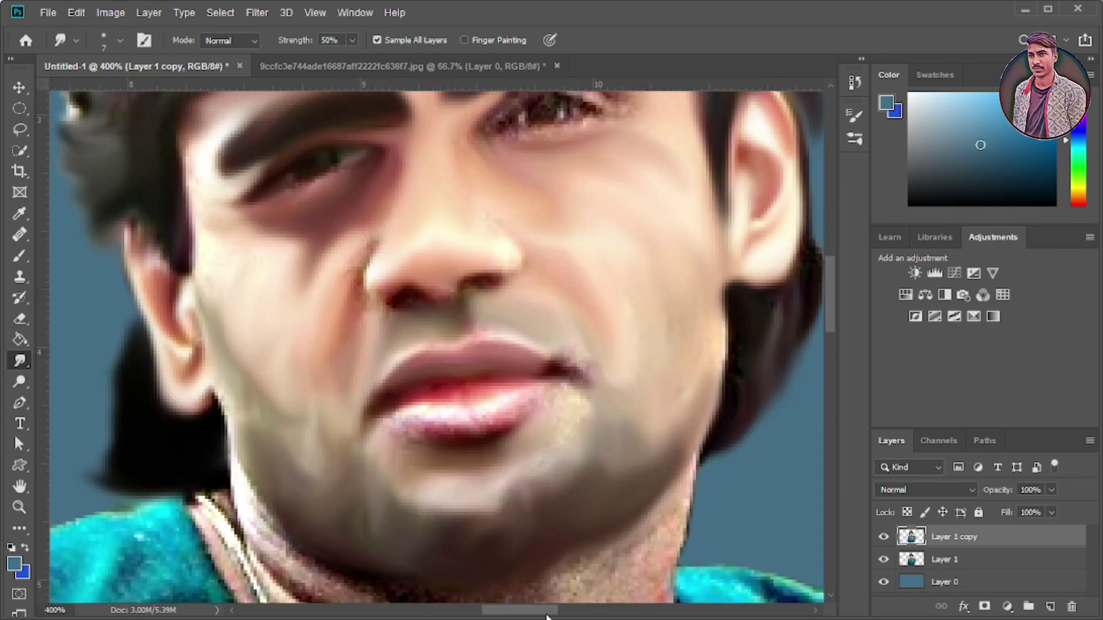
scroll(501, 238, "up", 2)
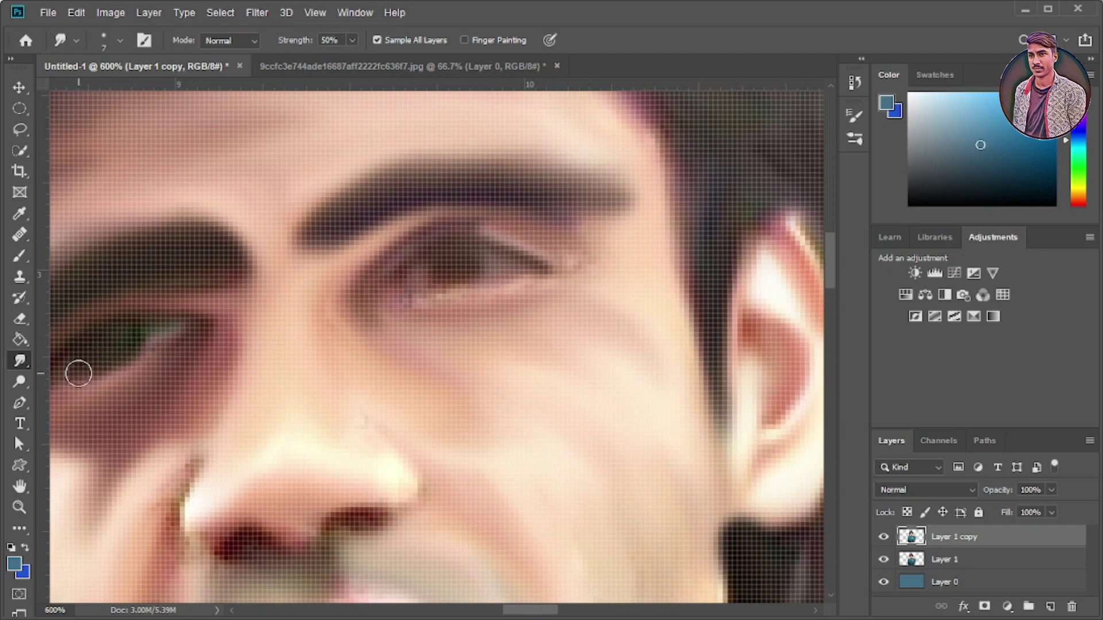
scroll(456, 207, "down", 3)
scroll(498, 284, "down", 1)
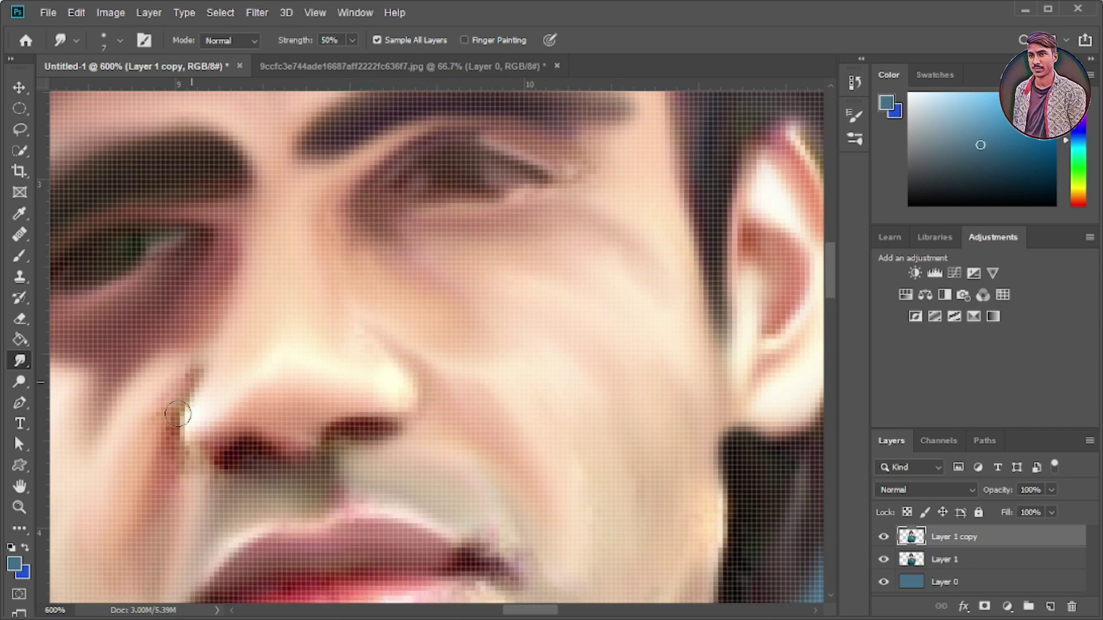
scroll(467, 403, "down", 7)
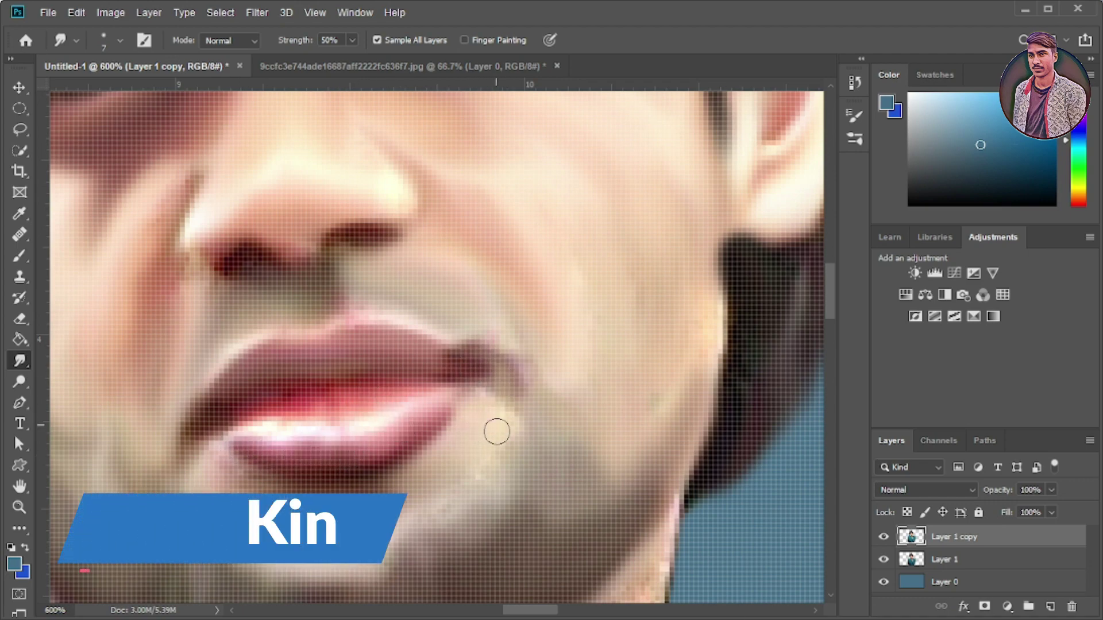
scroll(592, 395, "down", 10)
Enlarge the Smudge brush to 14 and smooth the neck skin texture
left_click(76, 41)
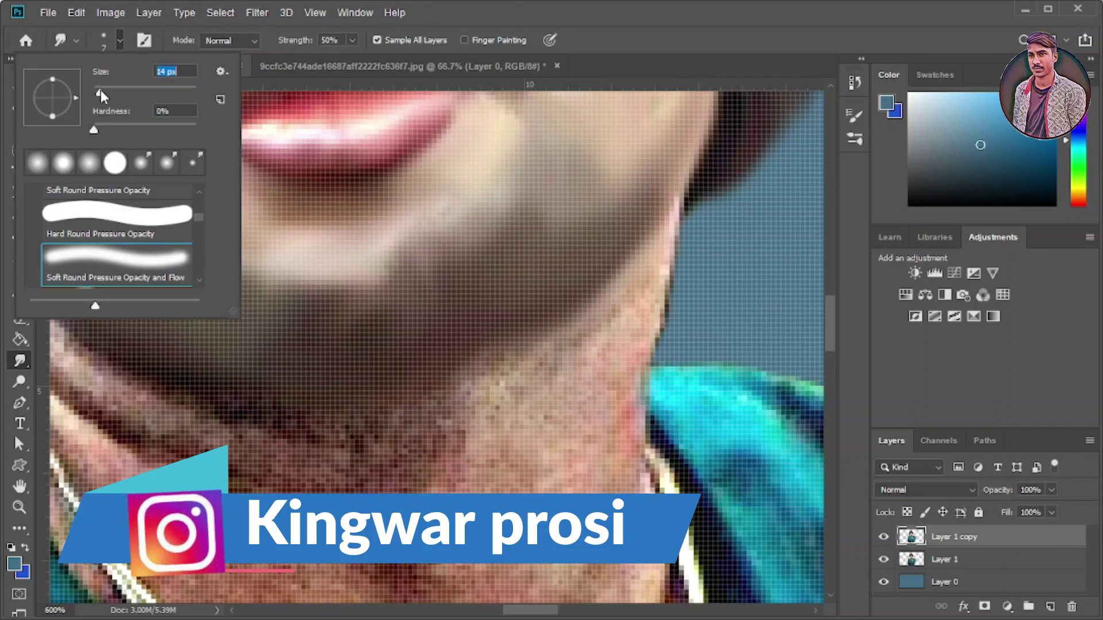
left_click_drag(632, 310, 534, 476)
scroll(460, 321, "down", 2)
left_click_drag(460, 322, 512, 438)
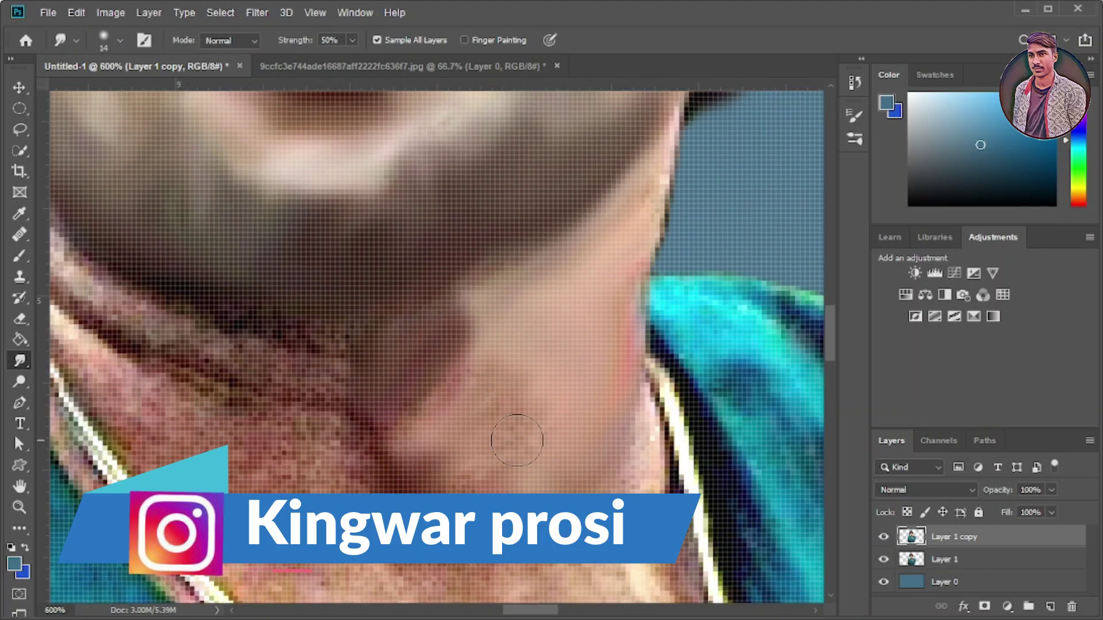
scroll(402, 373, "down", 3)
mouse_move(293, 320)
left_mouse_down()
mouse_move(224, 303)
mouse_move(349, 339)
left_mouse_up()
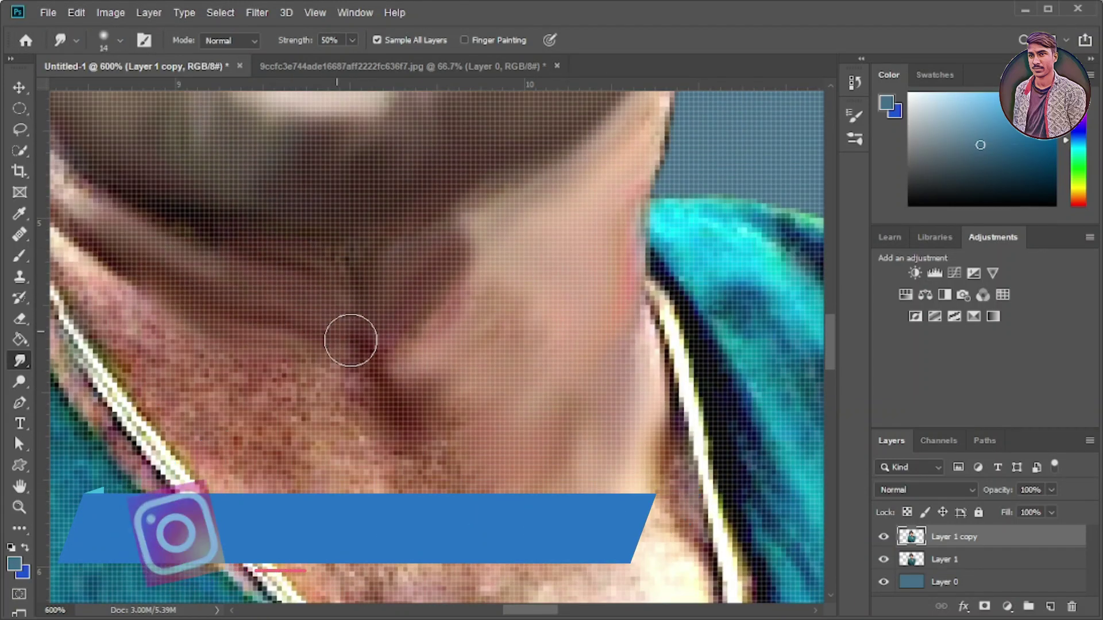
left_click_drag(327, 511, 152, 332)
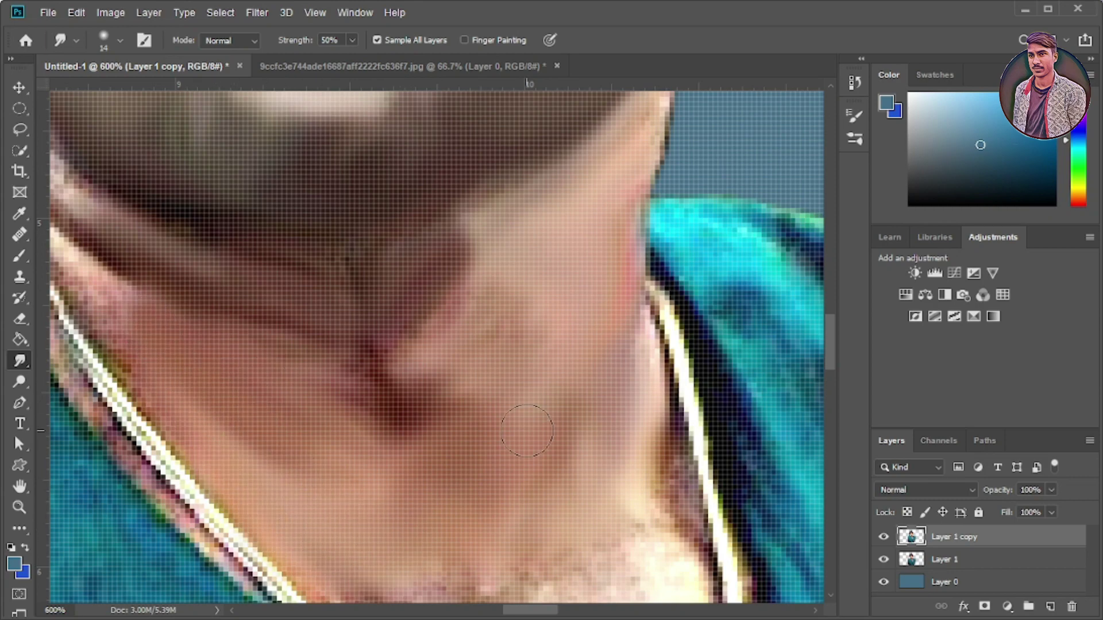
Smear the teal shirt fabric beside the pink placket into soft strokes
scroll(259, 402, "down", 3)
left_click_drag(371, 295, 431, 356)
scroll(577, 236, "down", 3)
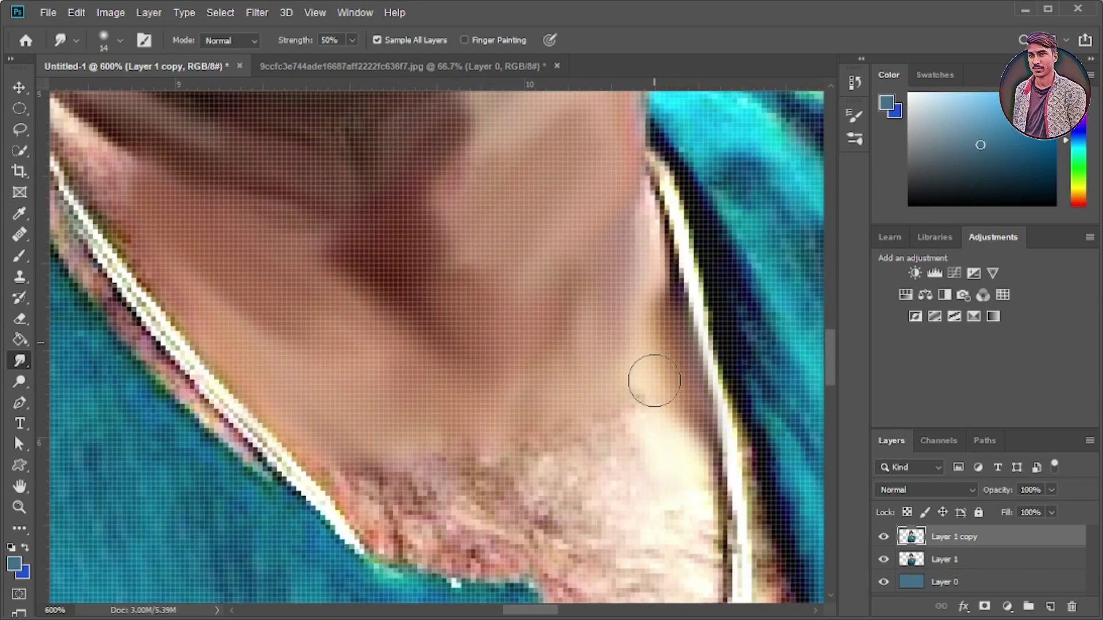
scroll(652, 376, "down", 2)
mouse_move(561, 406)
left_mouse_down()
mouse_move(442, 438)
mouse_move(605, 477)
left_mouse_up()
Scroll around the 600% view toward the shirt and shoulder area
scroll(605, 477, "down", 3)
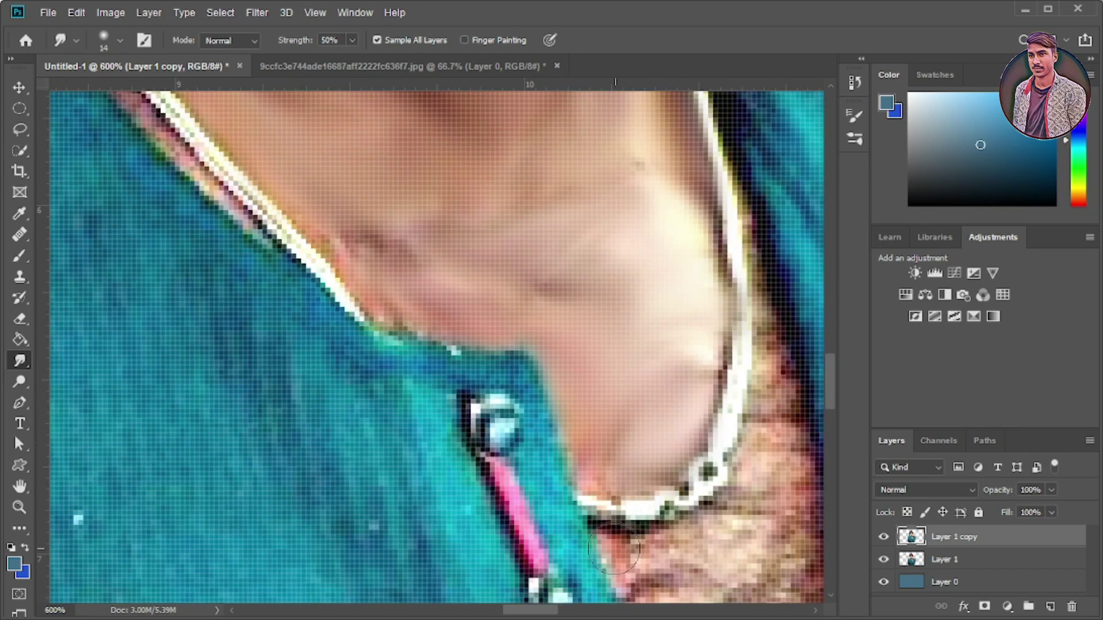
scroll(660, 477, "down", 2)
scroll(717, 476, "down", 3)
scroll(741, 476, "down", 4)
scroll(744, 460, "down", 3)
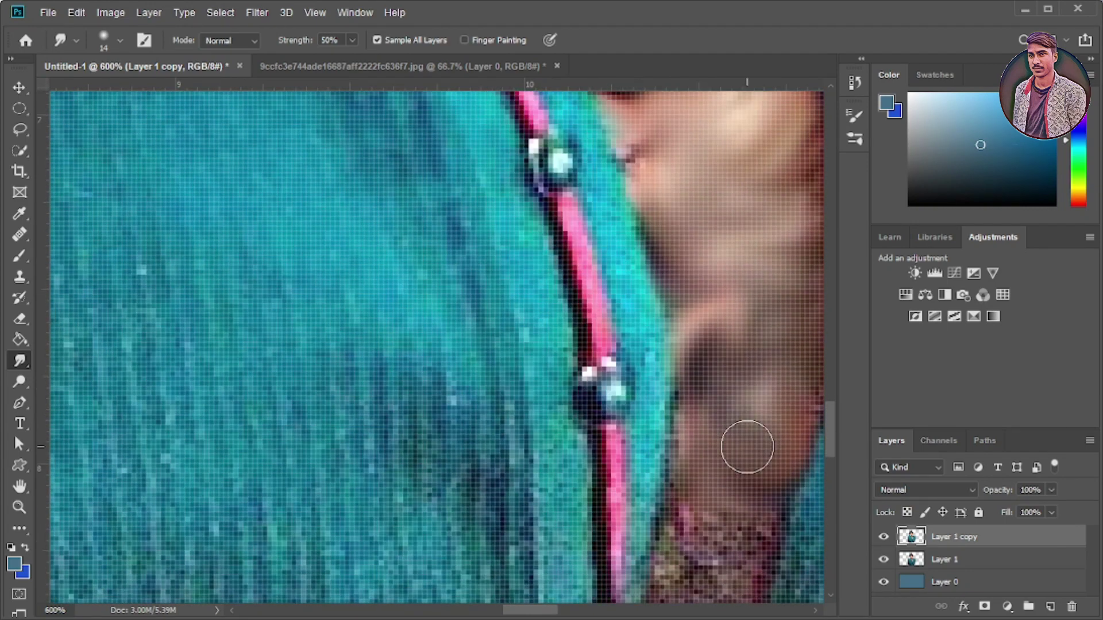
scroll(730, 463, "down", 1)
scroll(712, 463, "down", 3)
scroll(716, 481, "down", 2)
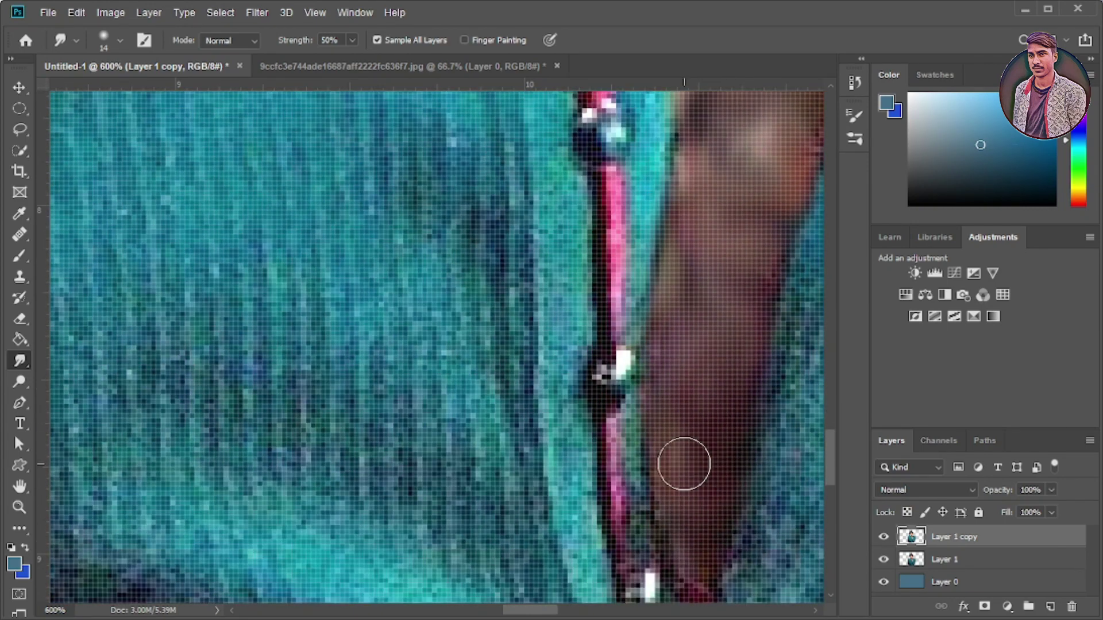
scroll(682, 460, "down", 3)
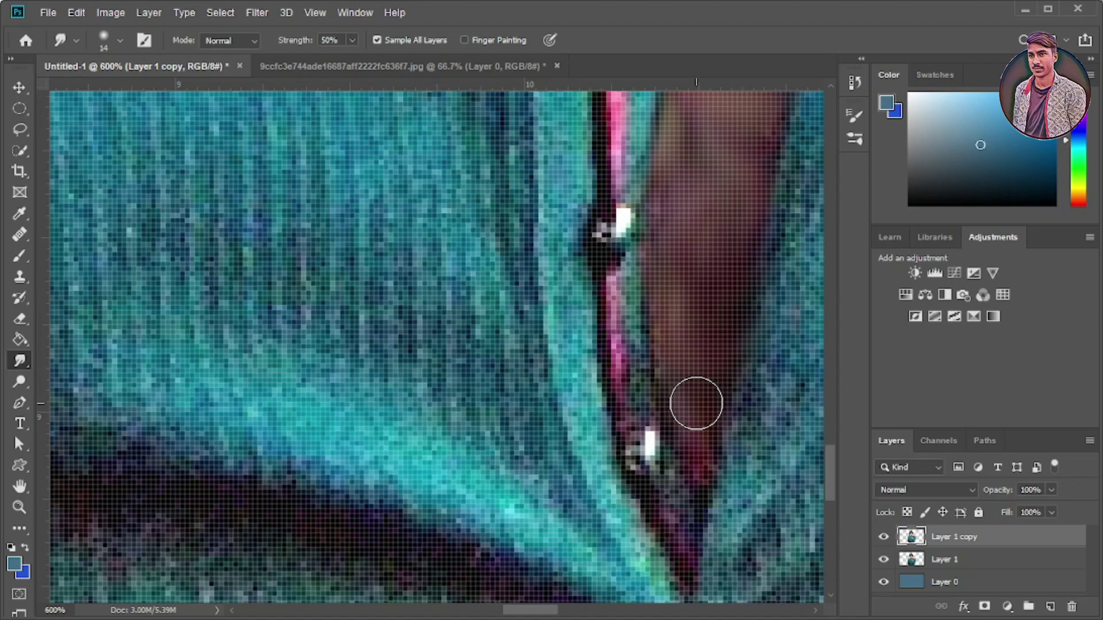
scroll(632, 373, "down", 1)
scroll(575, 356, "up", 10)
scroll(637, 362, "right", 4)
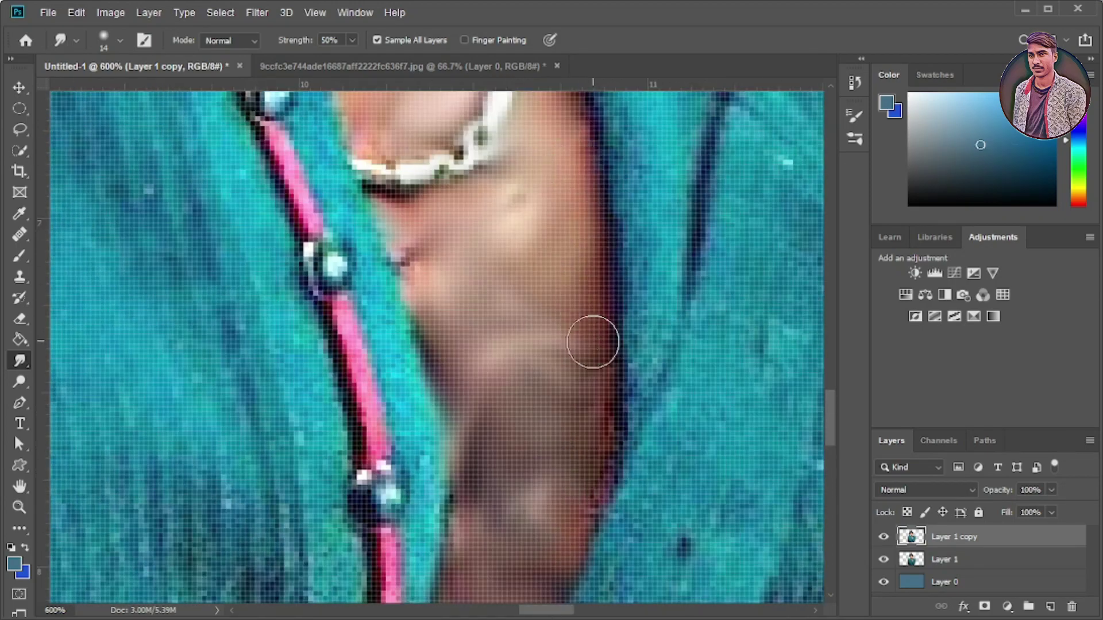
scroll(463, 328, "up", 2)
scroll(468, 259, "up", 3)
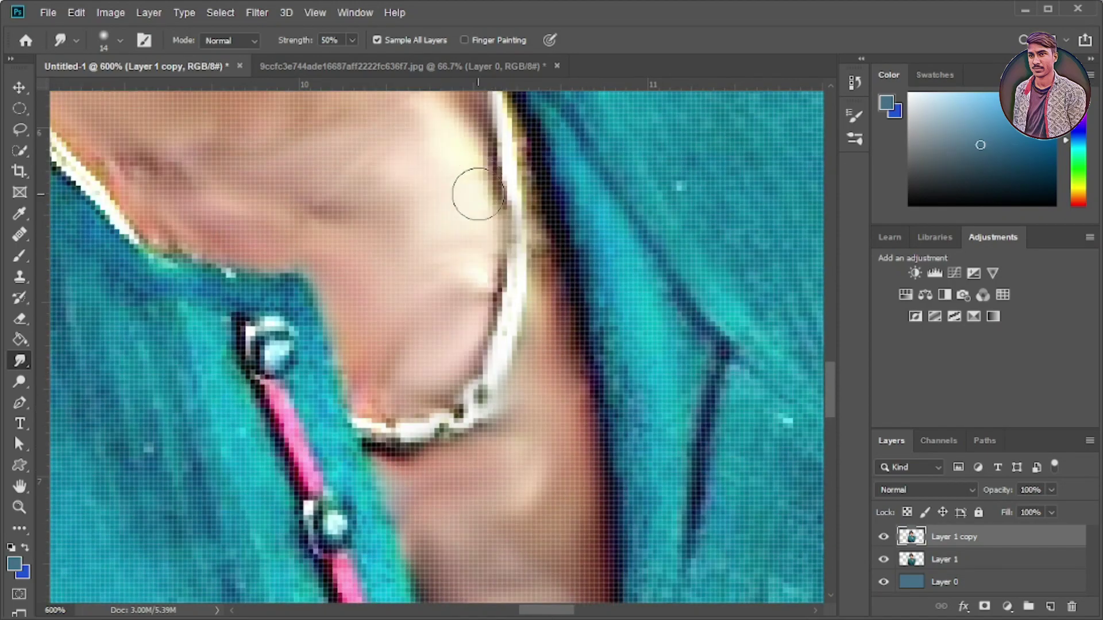
scroll(476, 167, "up", 3)
scroll(632, 440, "down", 3)
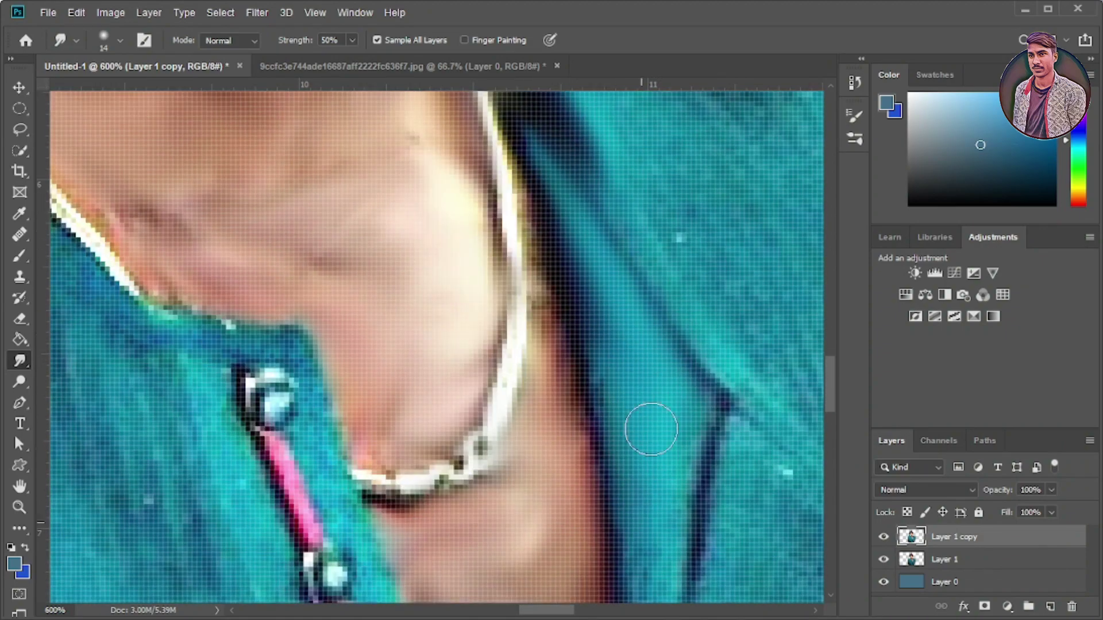
scroll(649, 454, "down", 3)
scroll(649, 460, "down", 3)
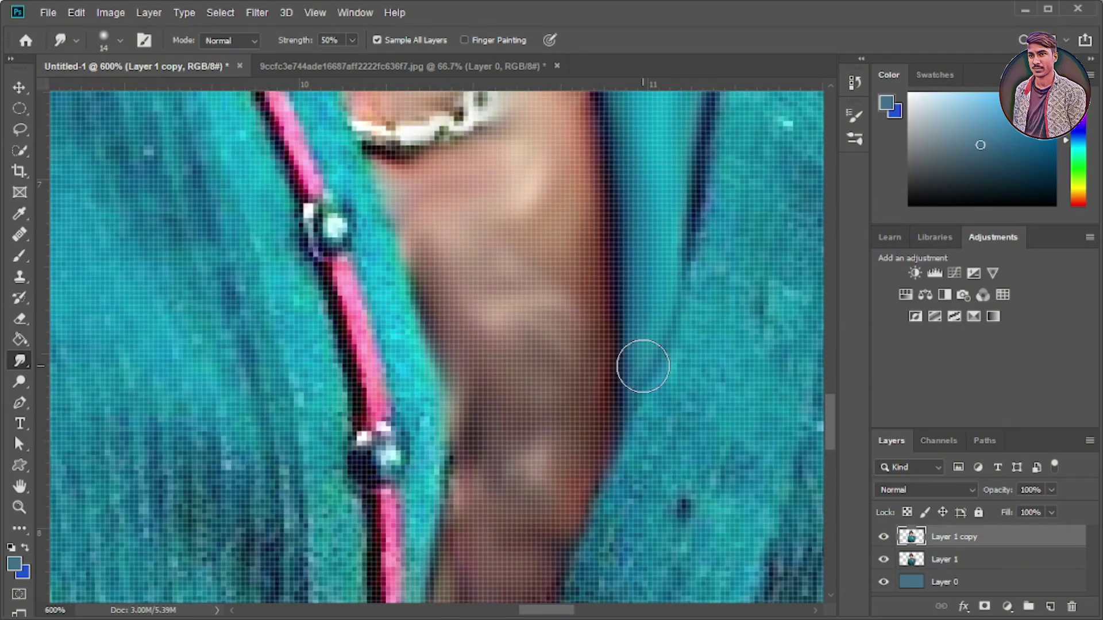
scroll(642, 367, "down", 2)
scroll(657, 413, "down", 1)
scroll(511, 592, "up", 1)
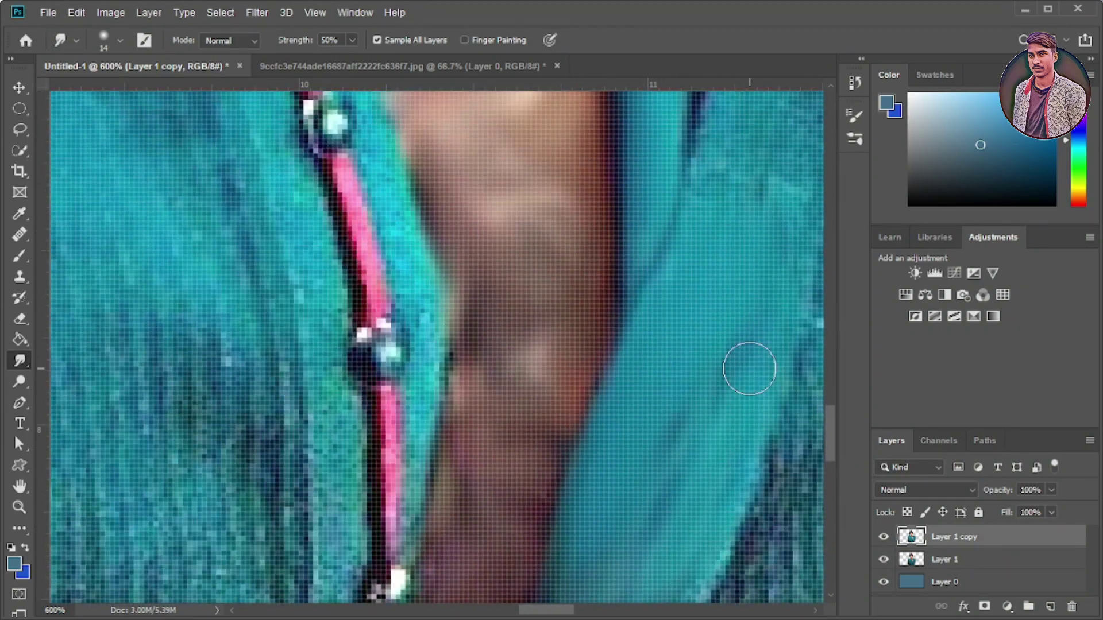
scroll(750, 369, "up", 4)
scroll(548, 597, "up", 2)
scroll(402, 450, "right", 6)
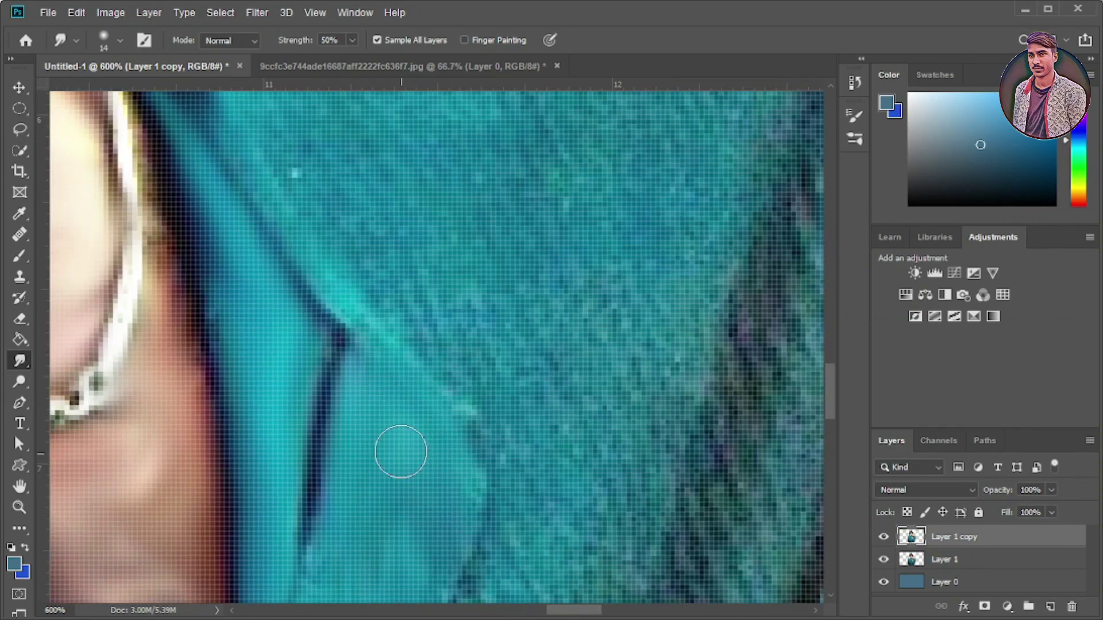
scroll(356, 362, "up", 7)
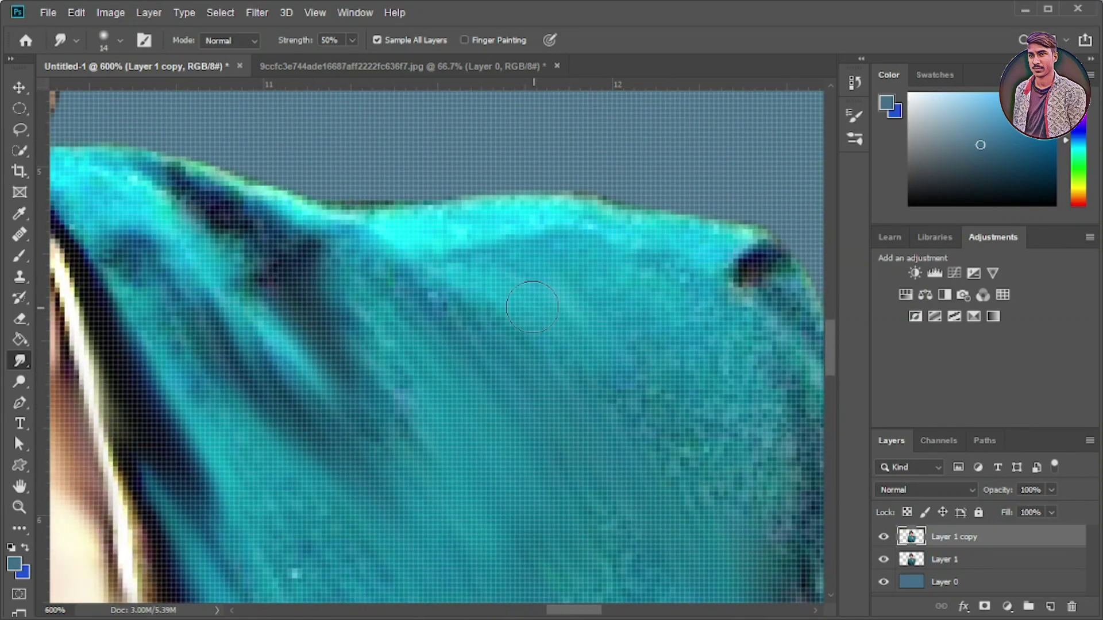
Smear the dark outer shirt edge outward into the blue background
scroll(651, 563, "down", 3)
scroll(322, 402, "down", 3)
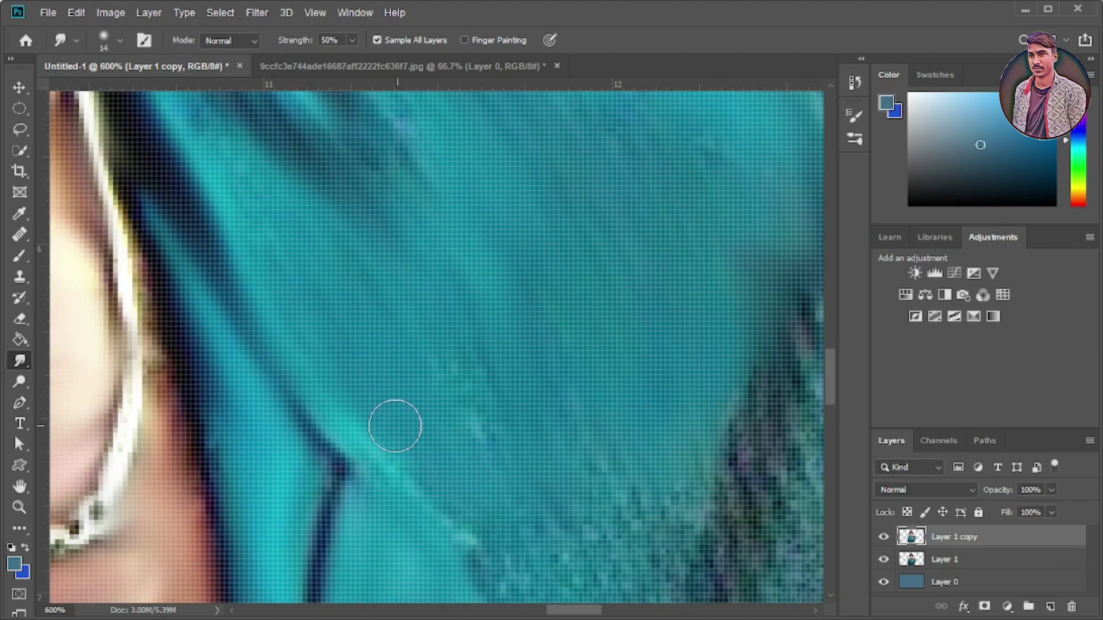
scroll(517, 390, "down", 2)
scroll(575, 488, "down", 3)
scroll(471, 344, "up", 5)
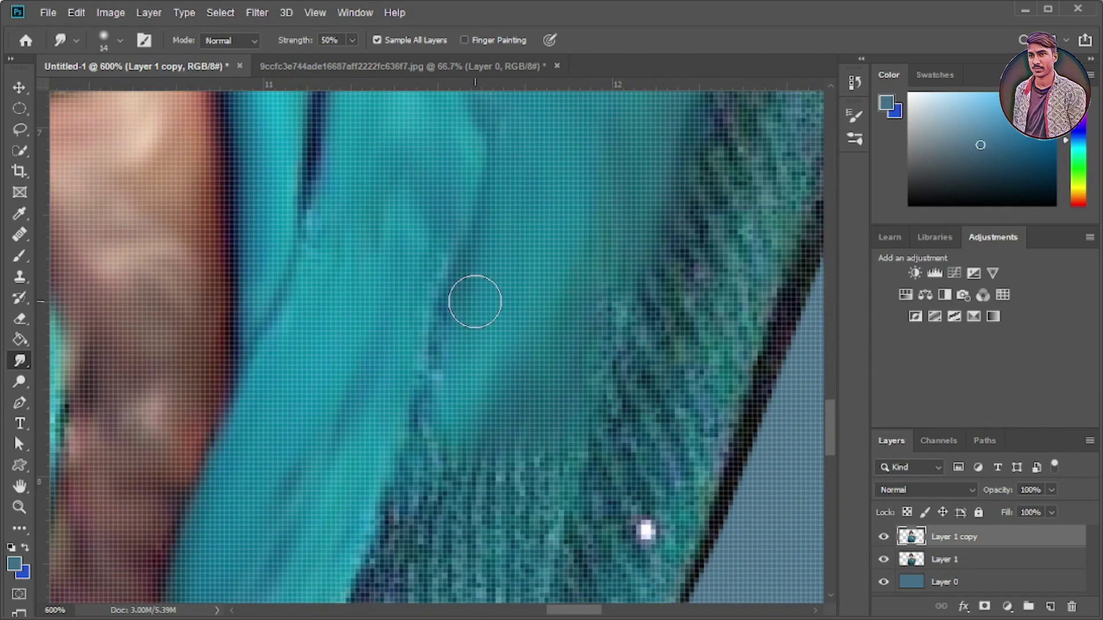
scroll(488, 373, "down", 3)
scroll(290, 438, "down", 3)
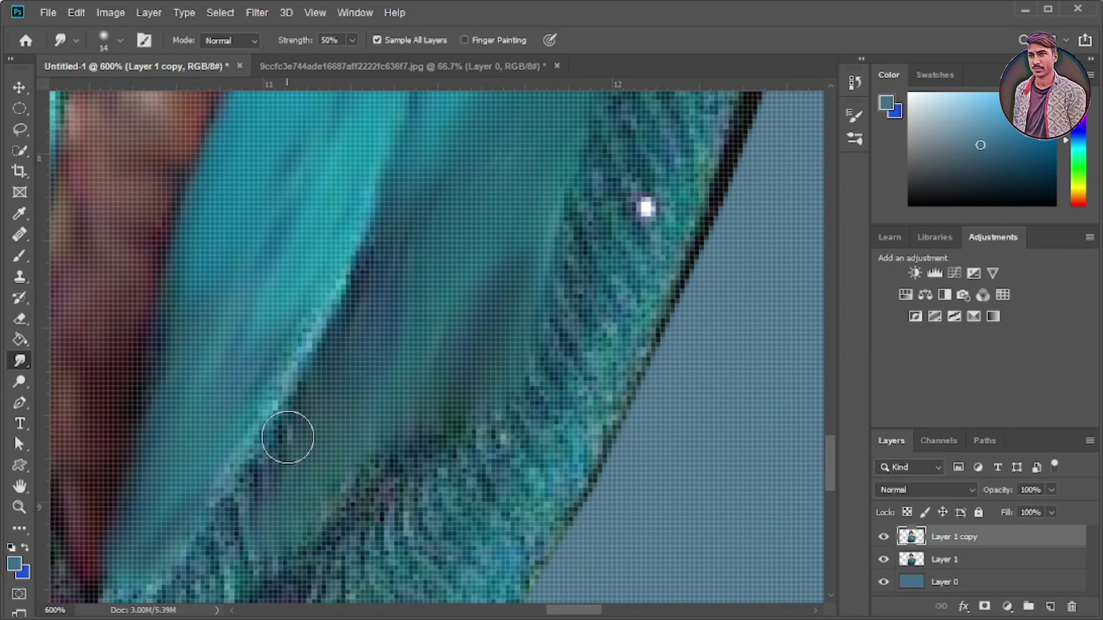
scroll(319, 352, "down", 3)
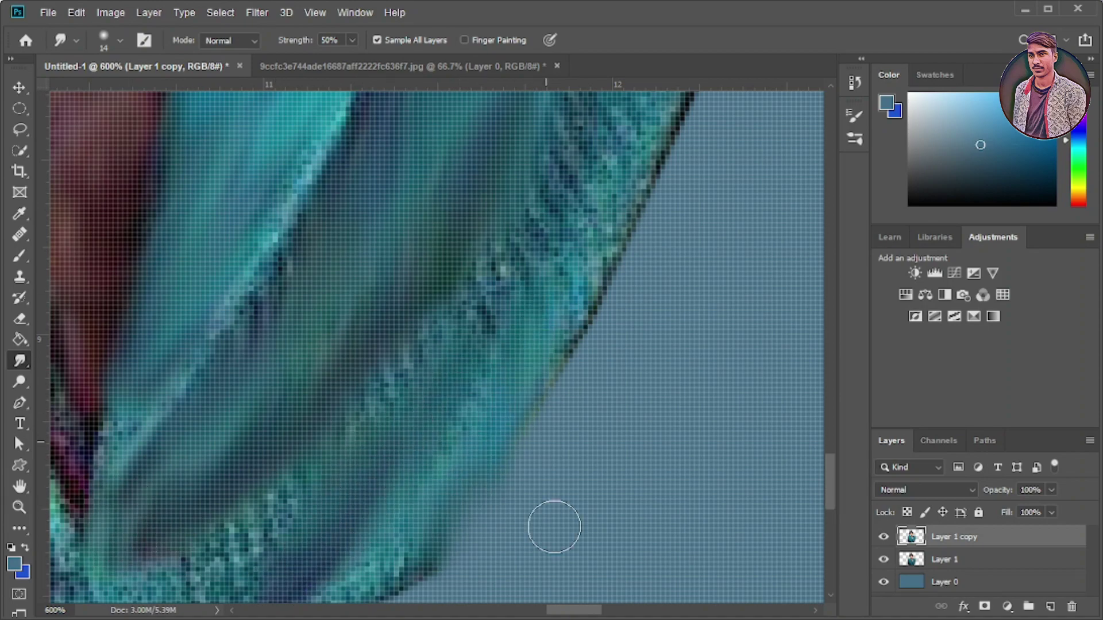
scroll(551, 517, "up", 2)
left_click(120, 41)
double_click(174, 273)
scroll(709, 216, "up", 2)
scroll(635, 396, "up", 1)
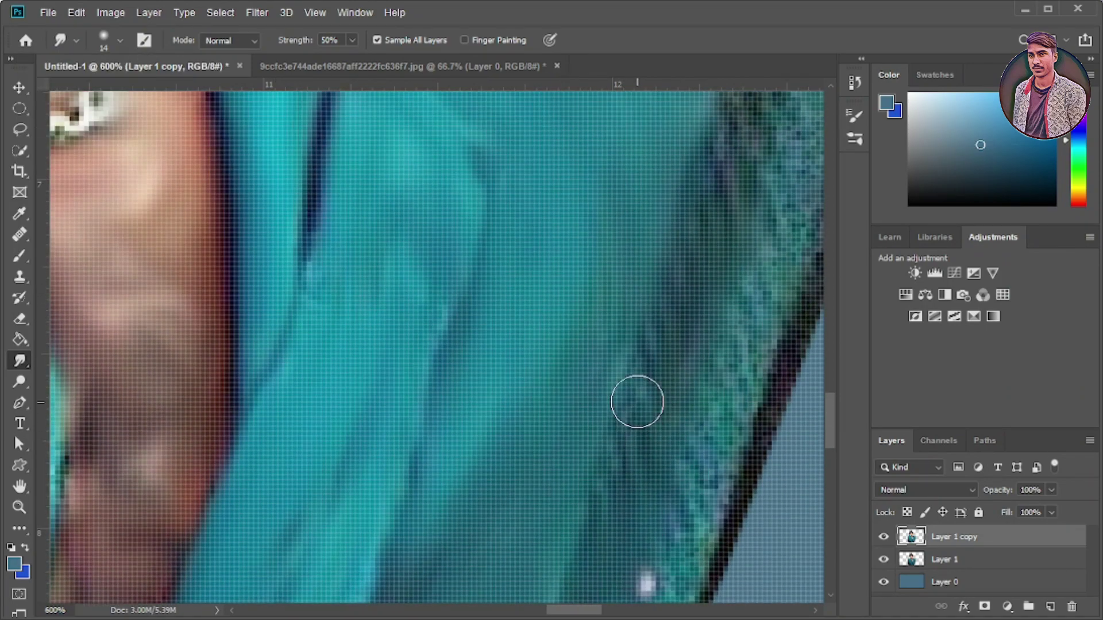
scroll(635, 396, "up", 3)
scroll(443, 199, "right", 3)
scroll(394, 485, "down", 2)
scroll(315, 497, "down", 2)
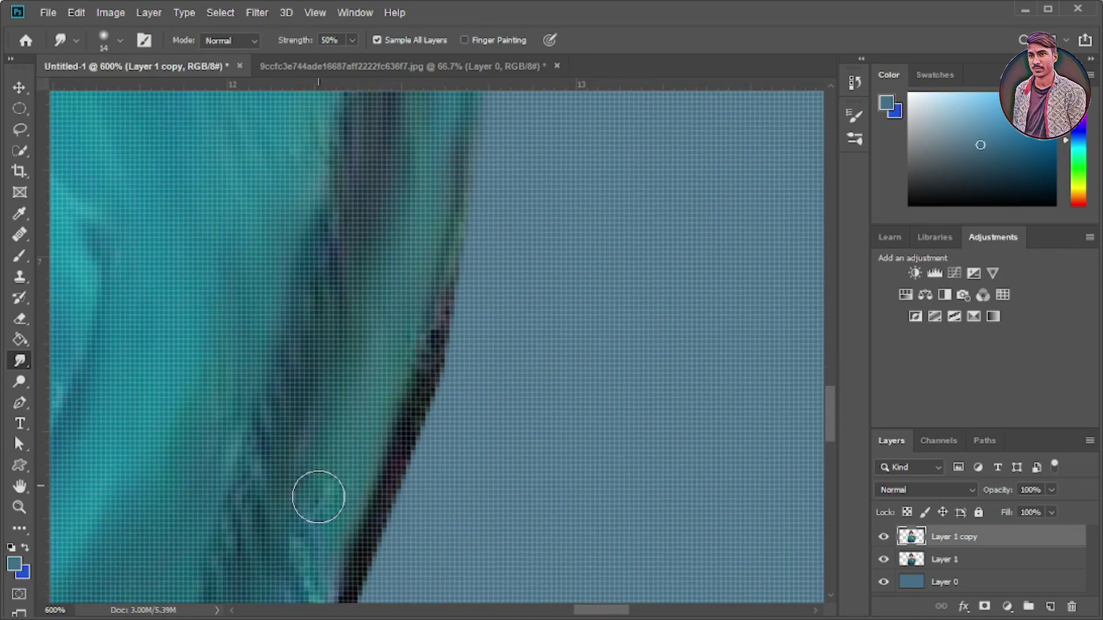
scroll(313, 200, "down", 2)
scroll(183, 386, "down", 1)
mouse_move(238, 259)
left_mouse_down()
mouse_move(201, 296)
mouse_move(261, 260)
mouse_move(272, 350)
mouse_move(322, 373)
left_mouse_up()
scroll(379, 433, "up", 2)
left_click_drag(379, 433, 339, 224)
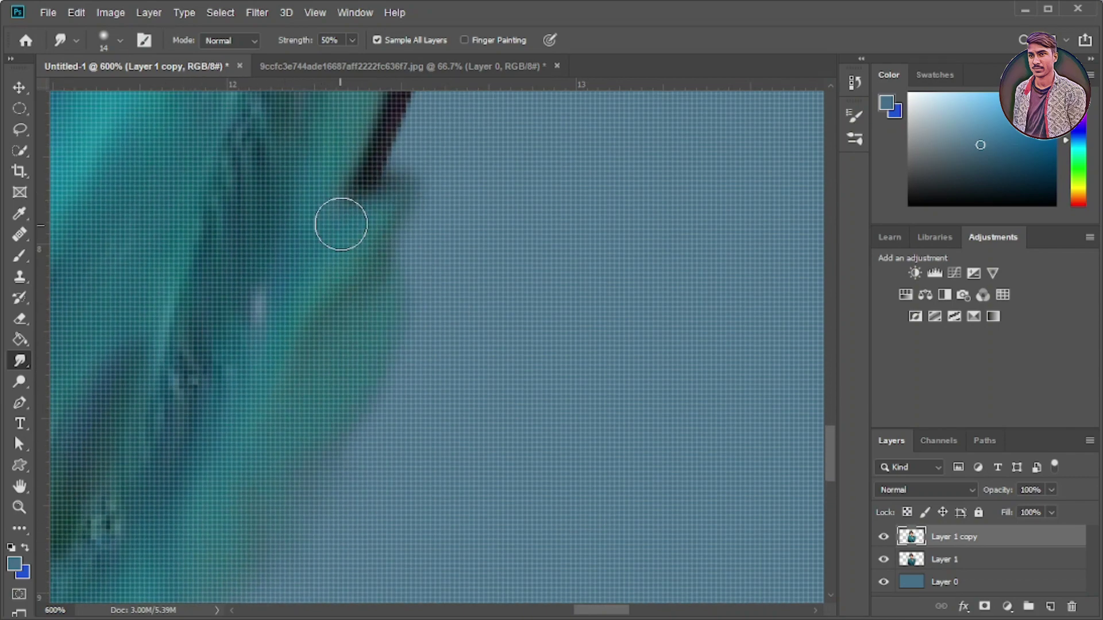
scroll(340, 224, "up", 2)
left_click_drag(411, 266, 448, 299)
Soften the diagonal shirt edge and blend it into the blue background
scroll(460, 317, "up", 2)
scroll(459, 317, "up", 2)
mouse_move(546, 153)
left_mouse_down()
mouse_move(512, 209)
mouse_move(468, 333)
left_mouse_up()
scroll(526, 246, "up", 2)
left_click_drag(526, 247, 526, 344)
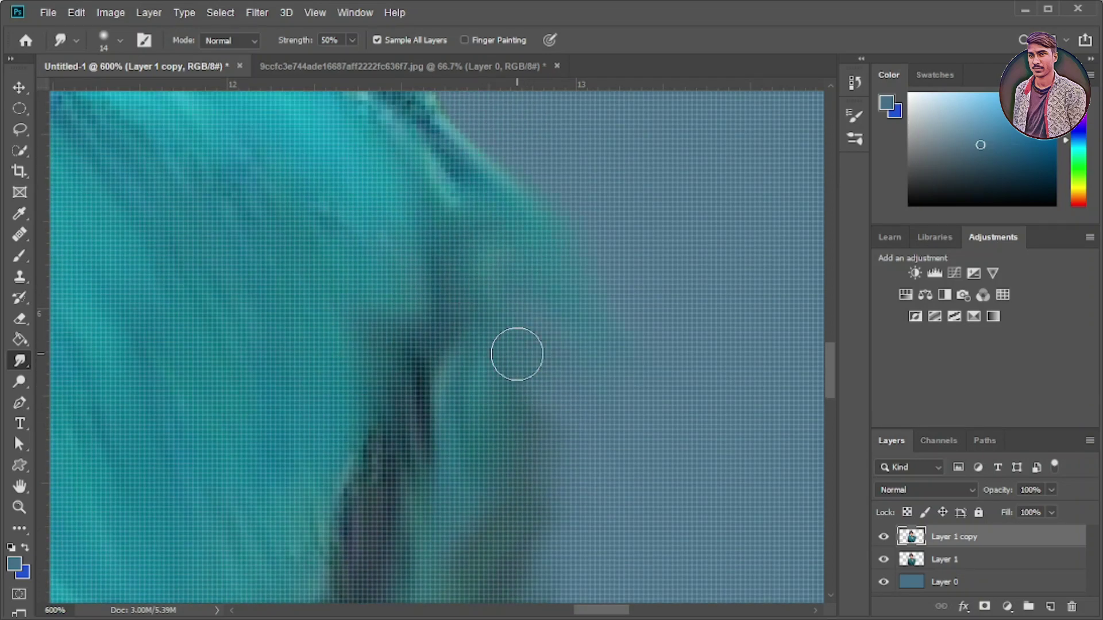
scroll(374, 216, "up", 2)
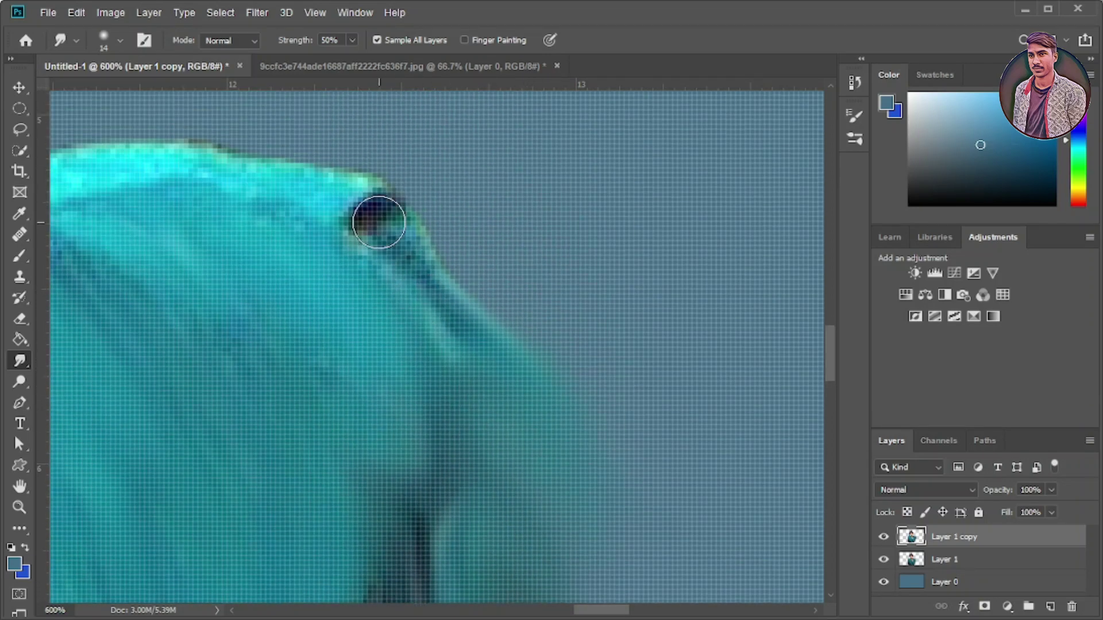
left_click_drag(374, 216, 414, 376)
left_click_drag(600, 610, 566, 610)
scroll(492, 325, "up", 2)
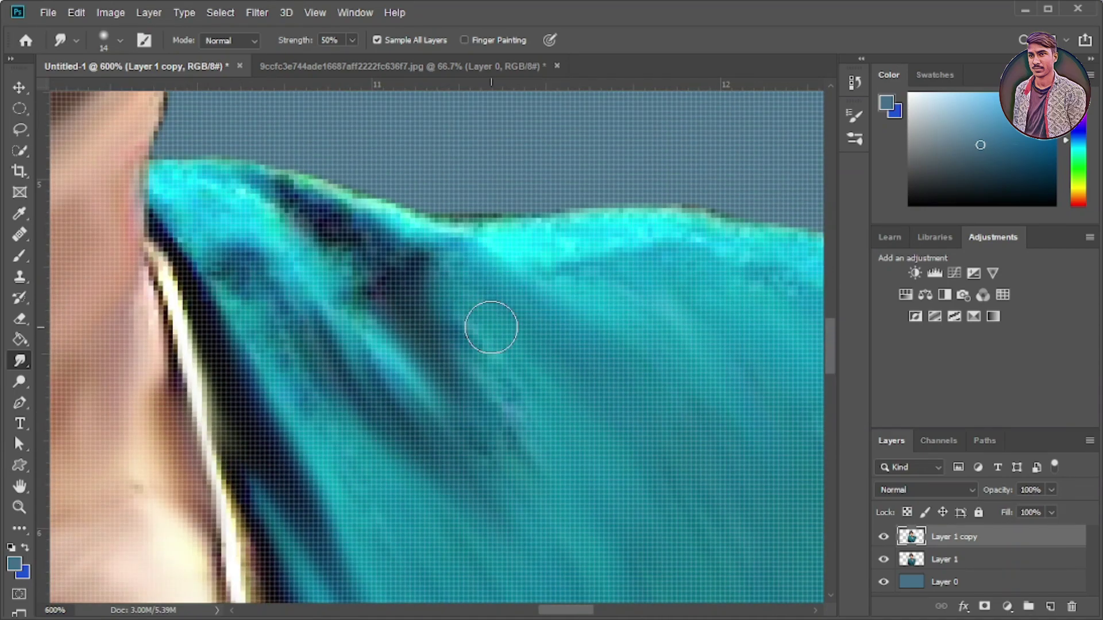
Smudge the folds along the shirt's top edge into painterly strokes
left_click_drag(493, 325, 448, 436)
left_click_drag(190, 173, 313, 217)
left_click_drag(724, 237, 792, 247)
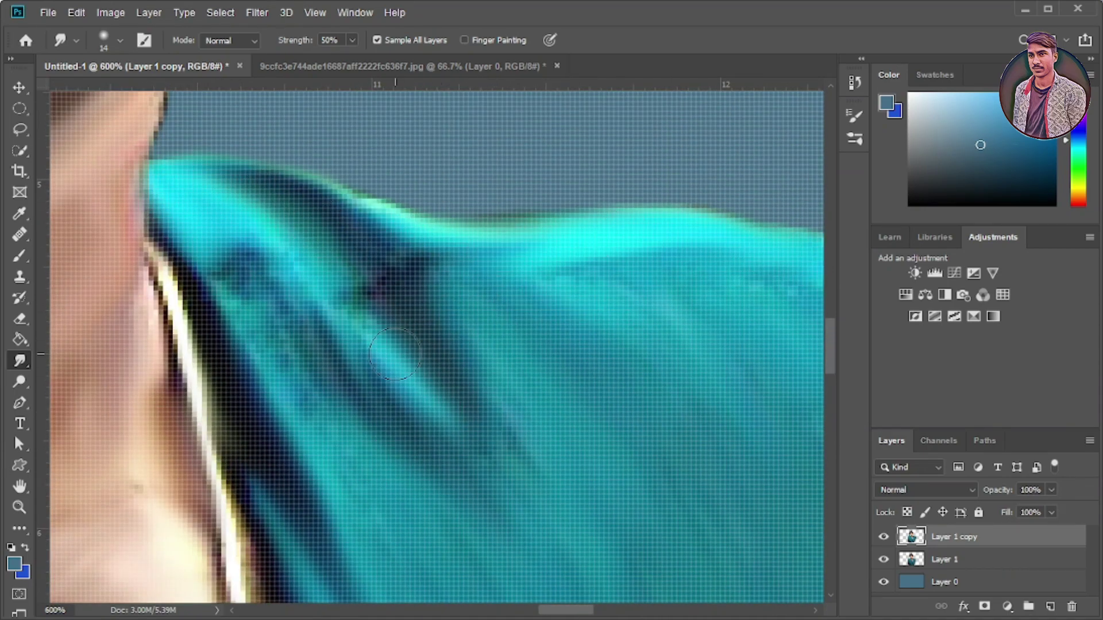
scroll(468, 546, "down", 2)
scroll(578, 320, "down", 3)
mouse_move(287, 391)
left_mouse_down()
mouse_move(245, 281)
mouse_move(278, 344)
left_mouse_up()
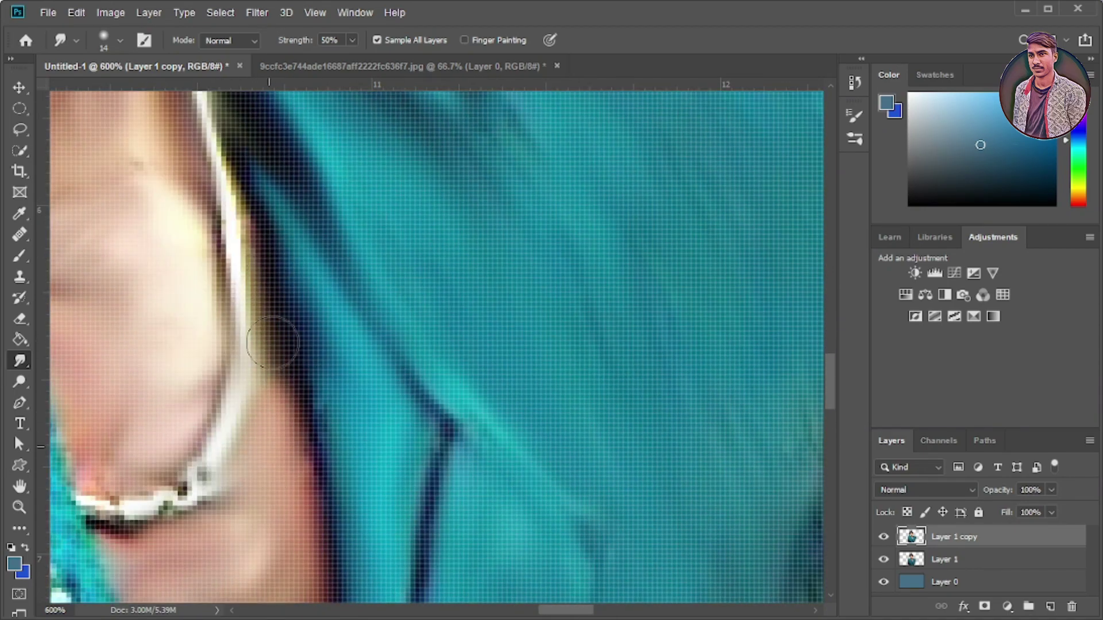
scroll(278, 345, "left", 10)
scroll(277, 344, "down", 2)
Rework the fabric beside the placket button and along the placket edge
left_click_drag(515, 276, 645, 316)
scroll(645, 316, "down", 3)
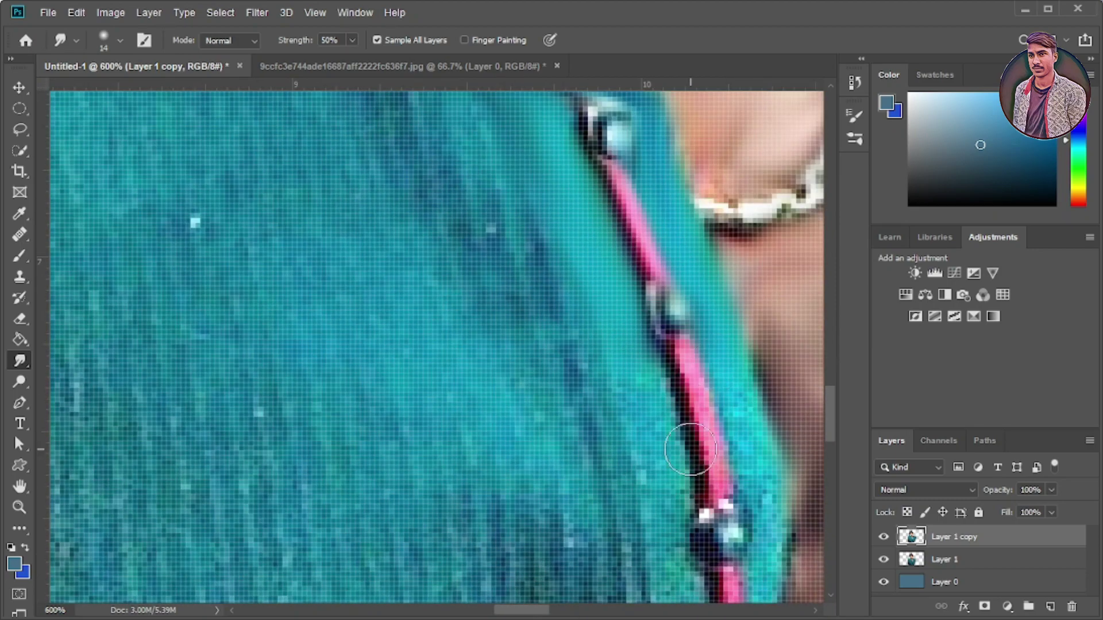
scroll(655, 345, "left", 2)
left_click_drag(661, 259, 653, 456)
scroll(652, 456, "up", 1)
scroll(647, 438, "down", 3)
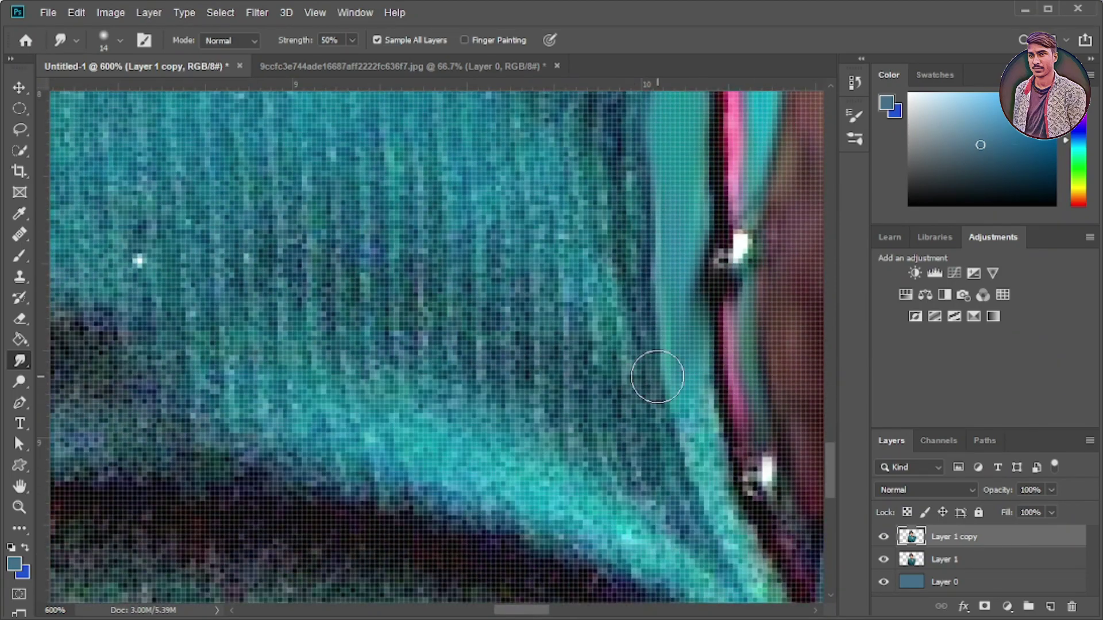
scroll(517, 456, "right", 3)
scroll(763, 423, "down", 3)
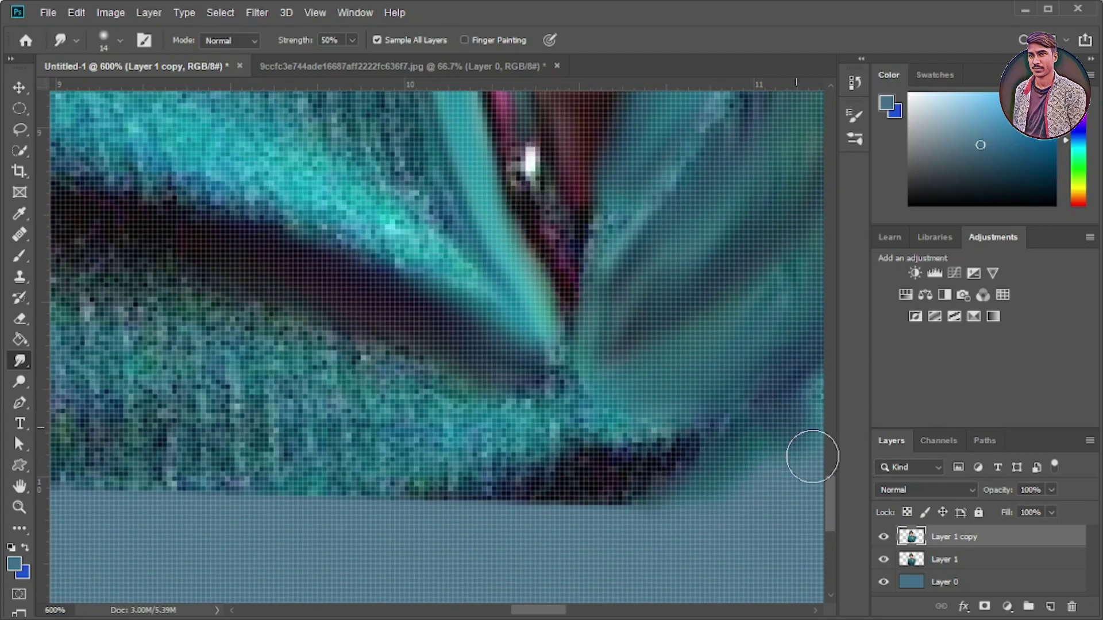
mouse_move(813, 451)
left_mouse_down()
mouse_move(98, 480)
mouse_move(381, 374)
left_mouse_up()
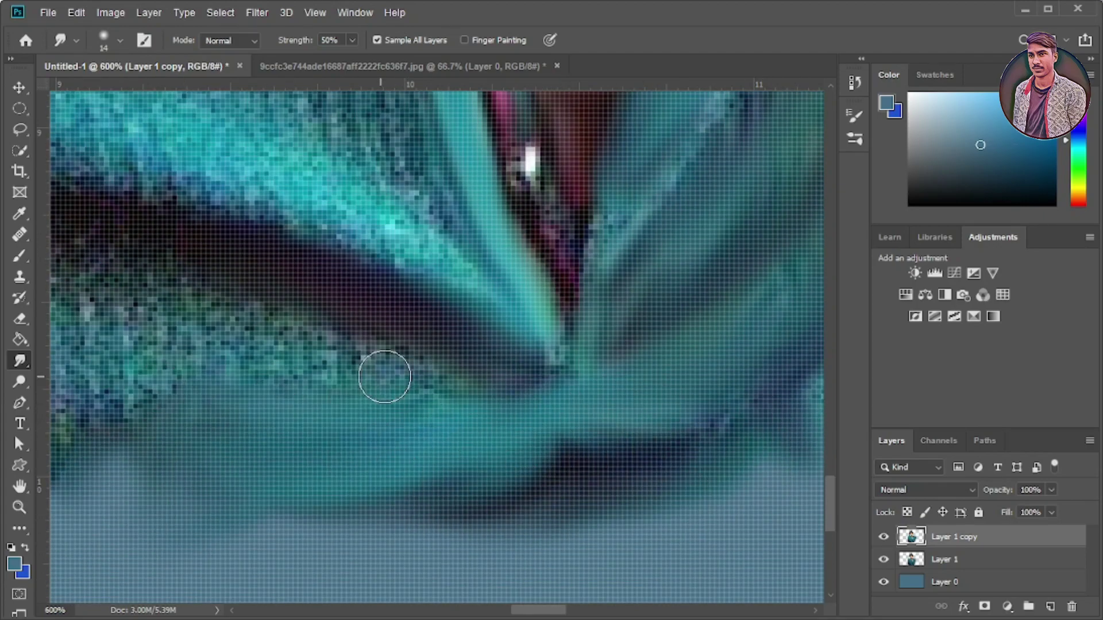
scroll(505, 522, "up", 2)
scroll(693, 582, "up", 2)
scroll(693, 582, "up", 3)
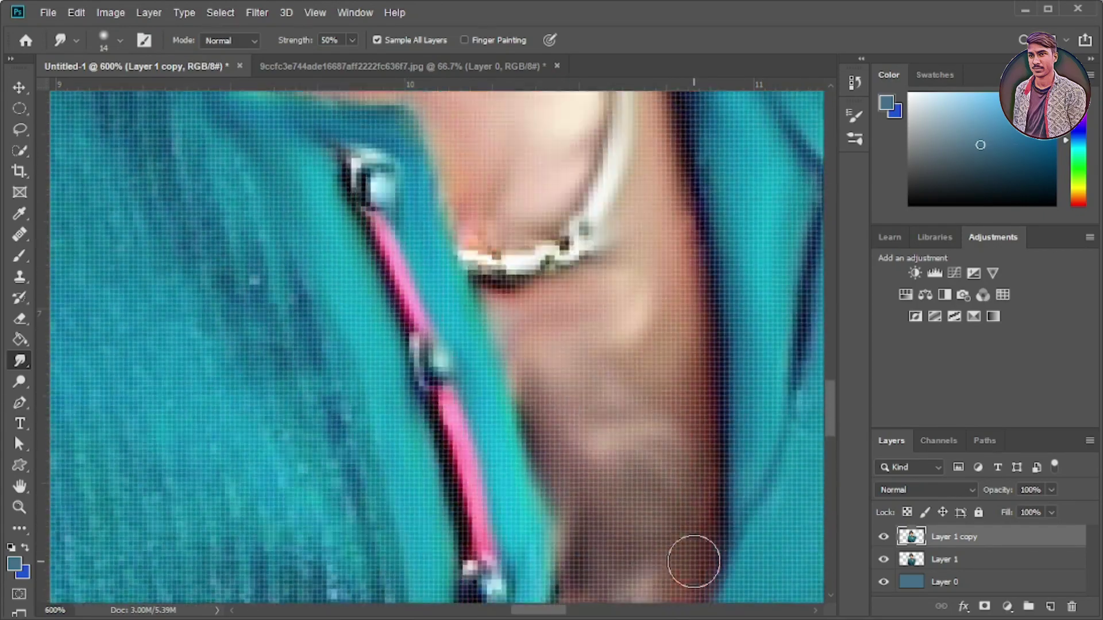
scroll(416, 427, "left", 3)
scroll(416, 428, "up", 3)
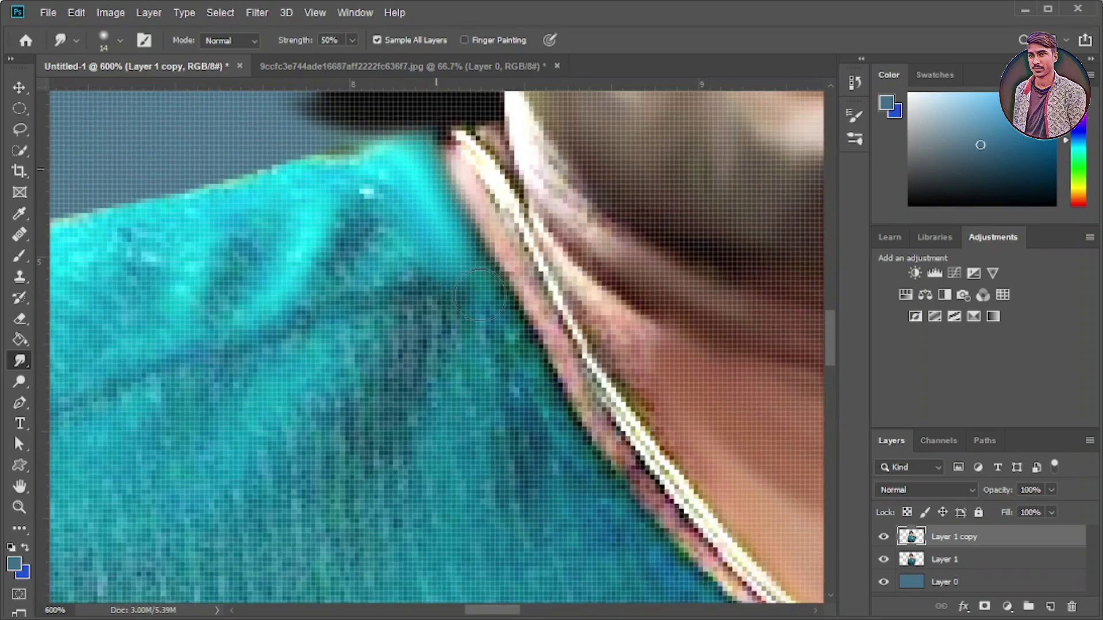
Smooth the teal collar toward the neck and blend the bright neck line into skin
mouse_move(677, 578)
left_mouse_down()
mouse_move(173, 413)
mouse_move(73, 438)
mouse_move(230, 349)
left_mouse_up()
mouse_move(243, 255)
left_mouse_down()
mouse_move(357, 217)
mouse_move(190, 190)
mouse_move(148, 253)
left_mouse_up()
mouse_move(585, 266)
left_mouse_down()
mouse_move(660, 448)
mouse_move(603, 287)
mouse_move(740, 417)
left_mouse_up()
left_click_drag(510, 614, 446, 616)
left_click_drag(391, 345, 253, 442)
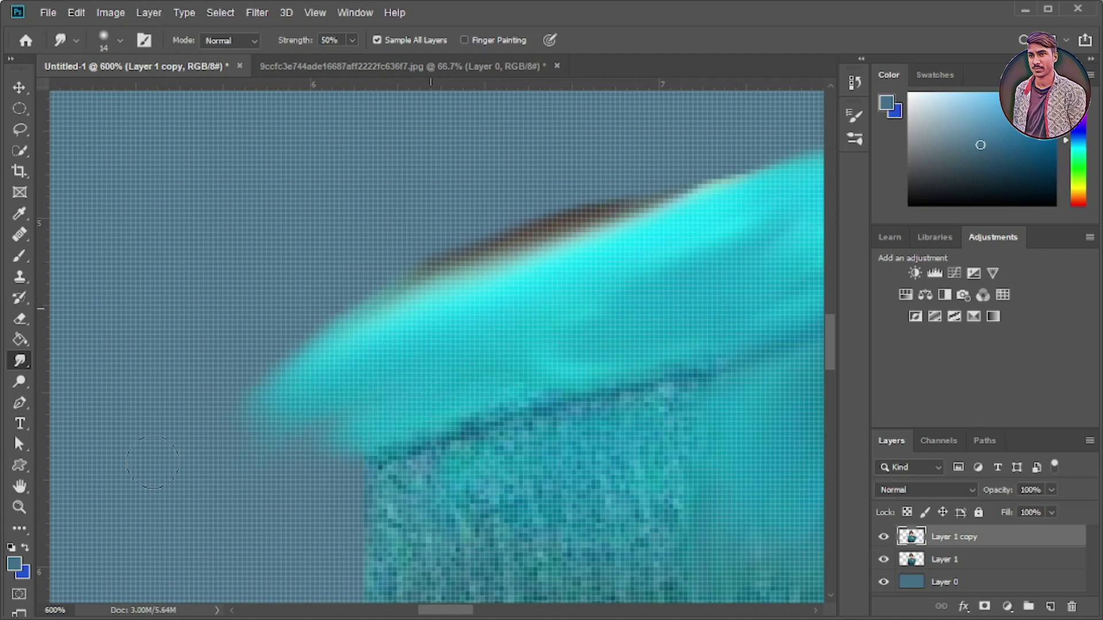
left_click_drag(368, 293, 195, 413)
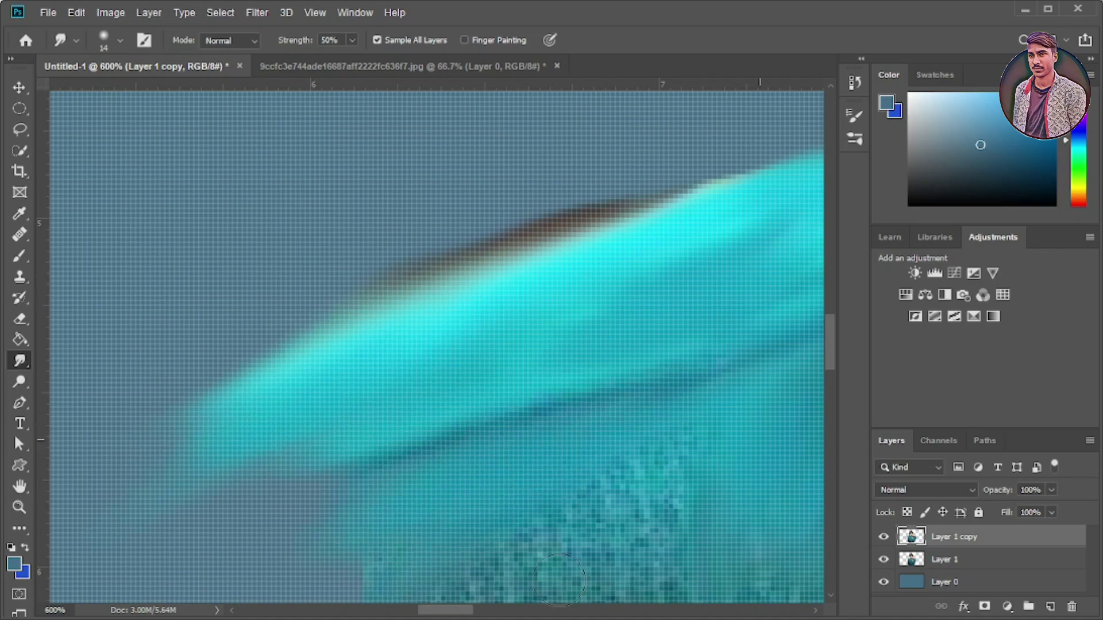
Smear the dark bottom band leftward into the blue background, then zoom out
scroll(661, 424, "down", 3)
scroll(418, 242, "down", 3)
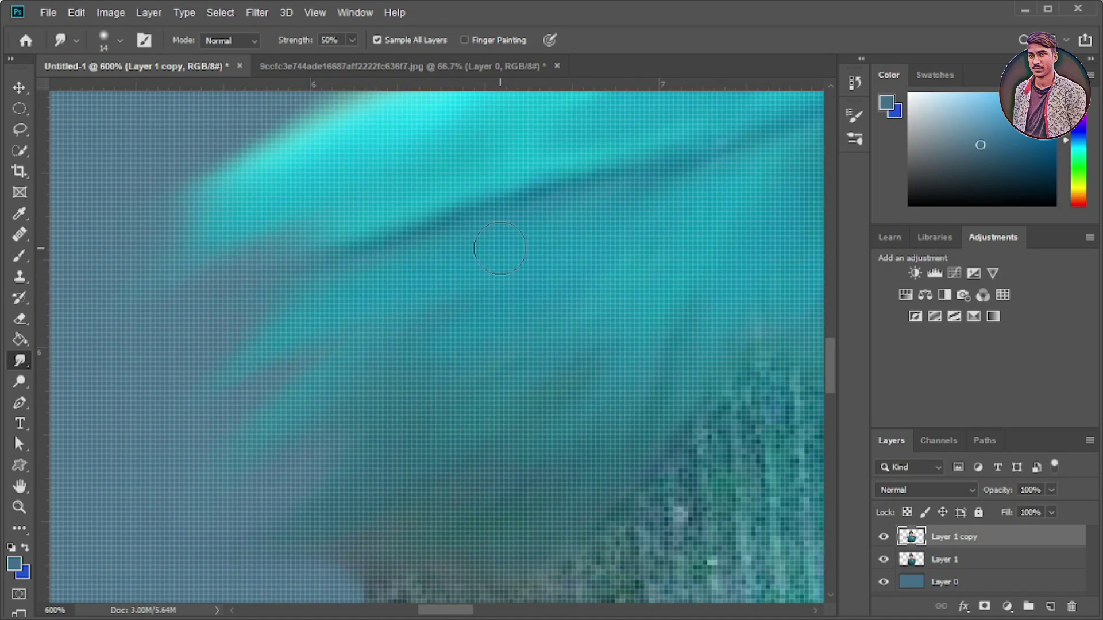
scroll(283, 460, "down", 2)
scroll(368, 379, "down", 2)
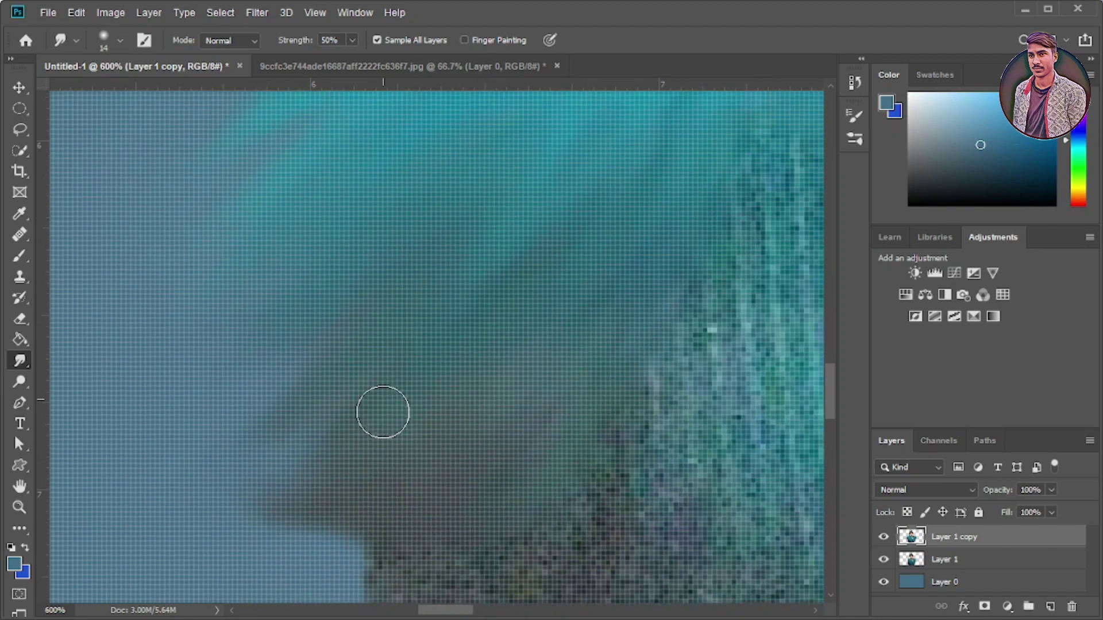
scroll(402, 428, "down", 2)
scroll(574, 419, "down", 3)
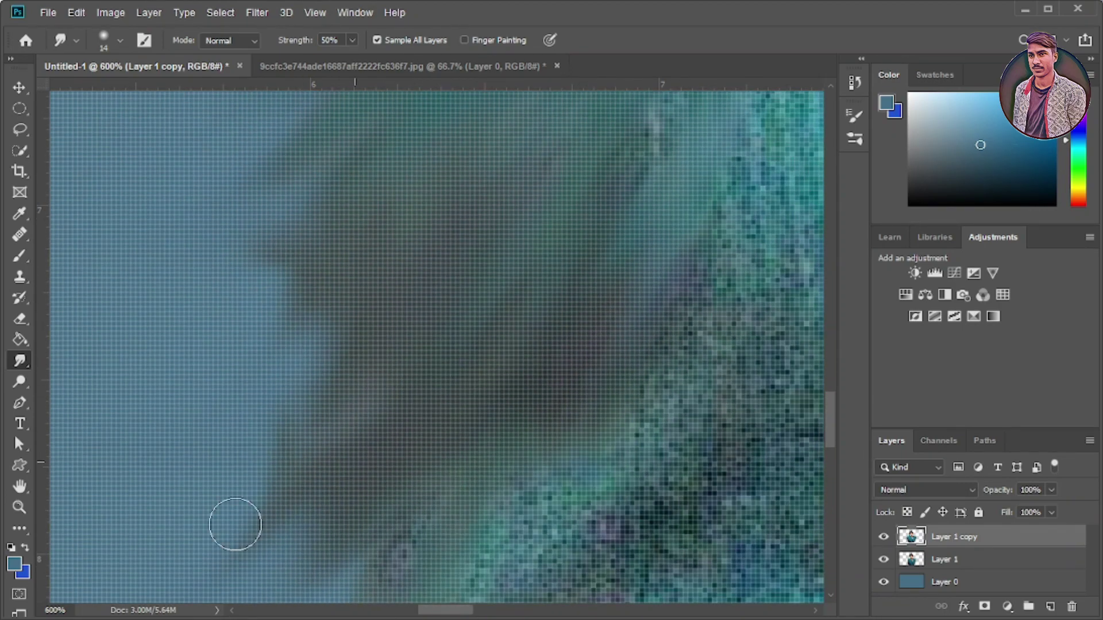
scroll(241, 551, "down", 2)
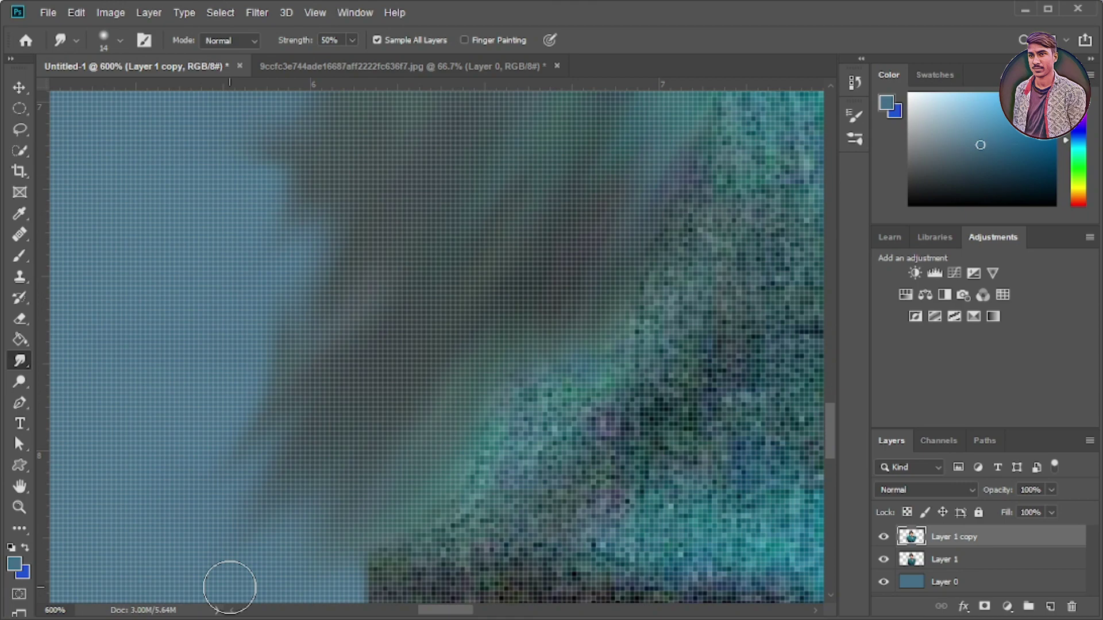
scroll(516, 468, "down", 5)
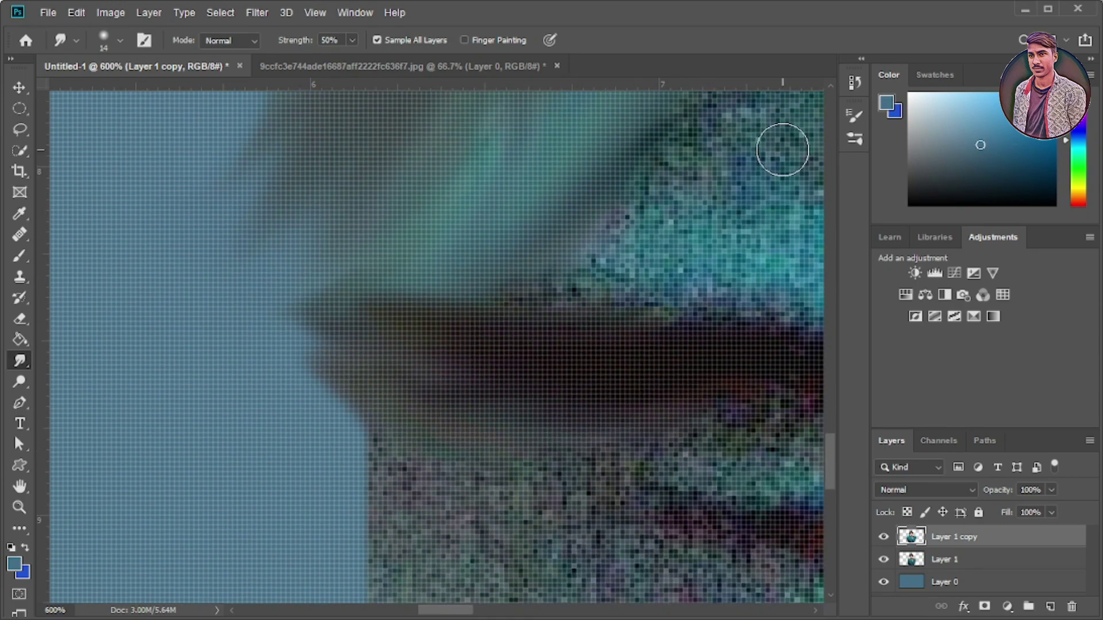
mouse_move(603, 315)
left_mouse_down()
mouse_move(484, 381)
mouse_move(320, 541)
mouse_move(191, 278)
mouse_move(363, 298)
left_mouse_up()
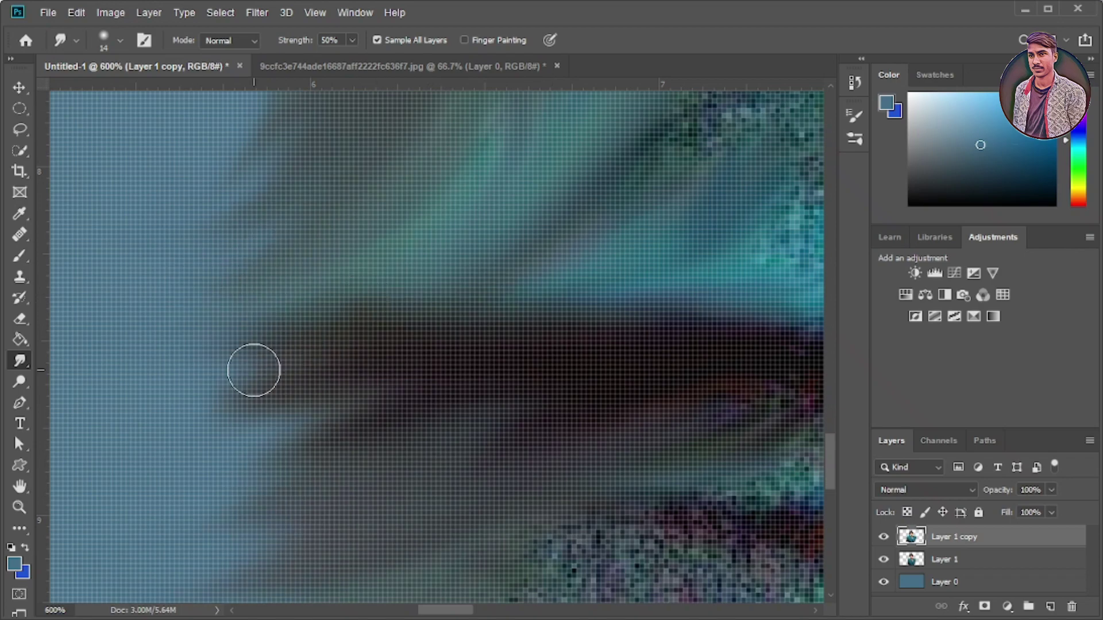
scroll(508, 402, "down", 4)
mouse_move(508, 402)
left_mouse_down()
mouse_move(619, 382)
mouse_move(529, 436)
mouse_move(695, 249)
left_mouse_up()
key("ctrl+minus")
key("ctrl+minus")
key("ctrl+minus")
Enlarge the Smudge brush to 45 and smear the left chest and lower right shirt
key("ctrl+plus")
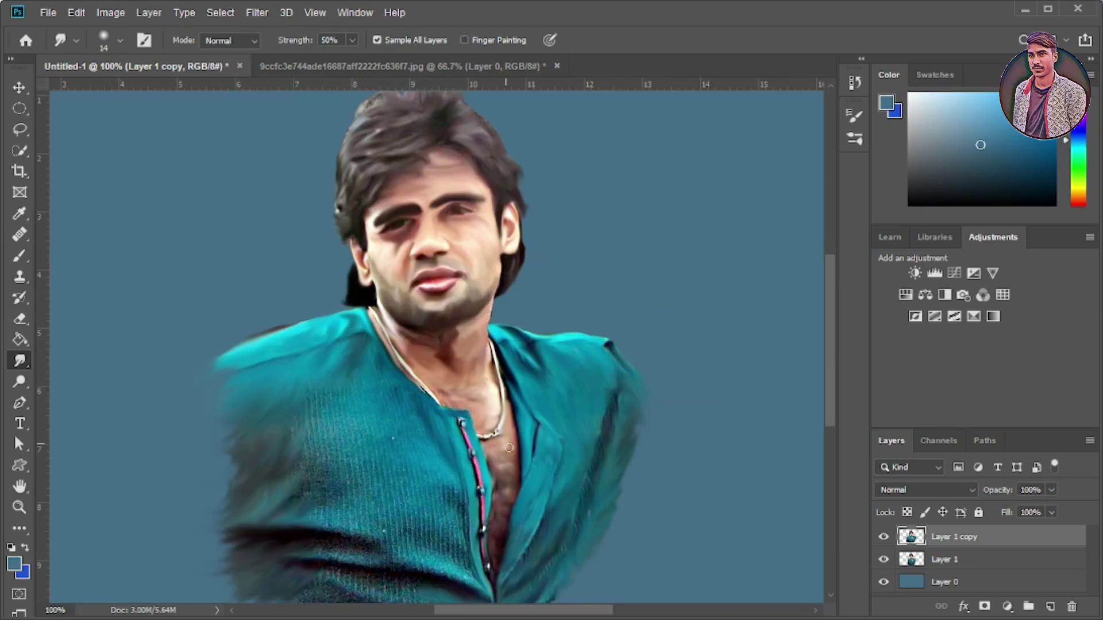
left_click(120, 40)
left_click_drag(345, 283, 319, 307)
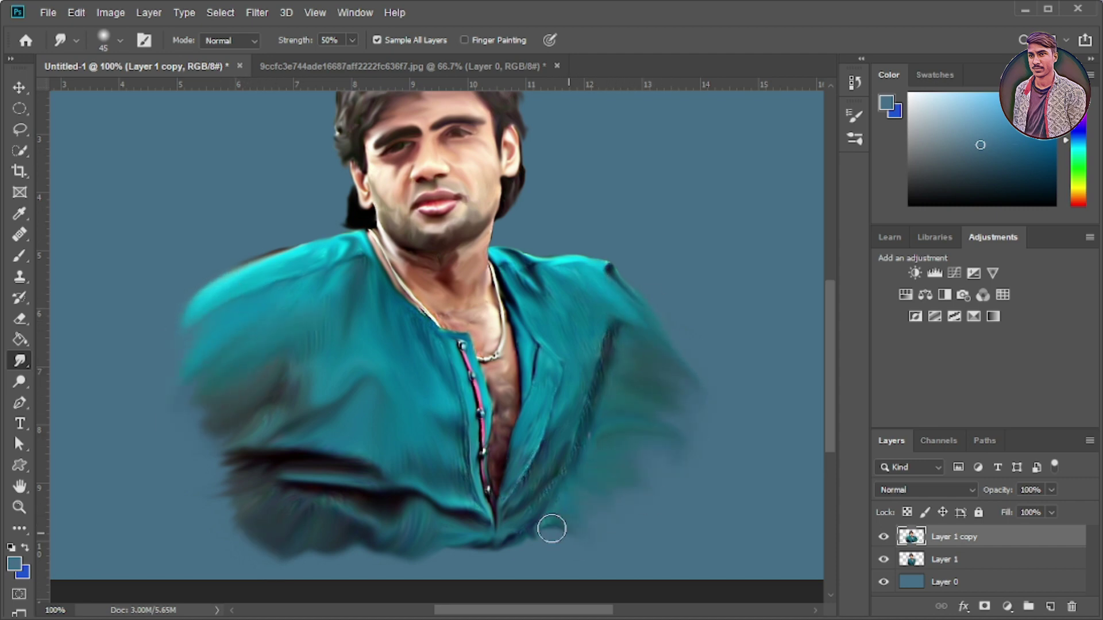
left_click_drag(586, 526, 603, 476)
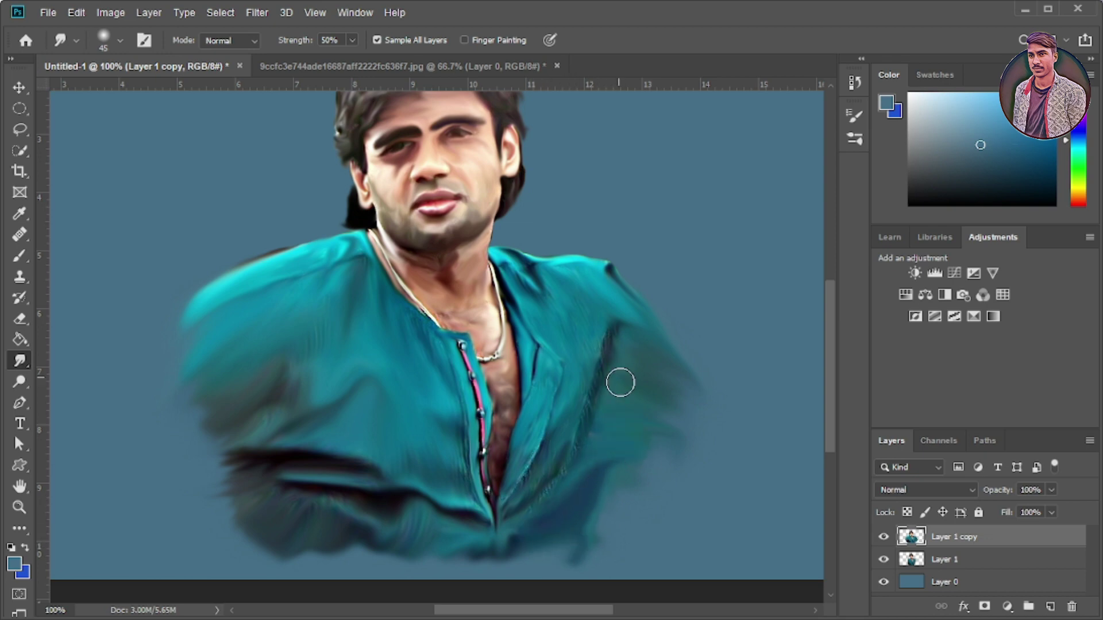
Smooth the hair strands at the top of the head, then shrink the brush to 18
scroll(564, 400, "up", 3)
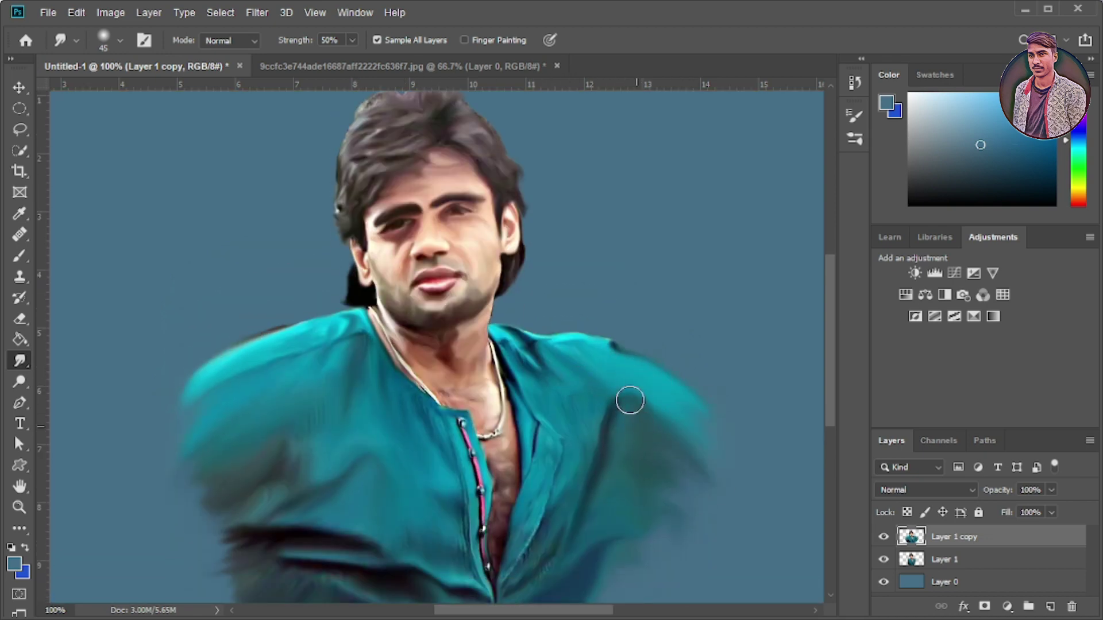
scroll(669, 354, "down", 3)
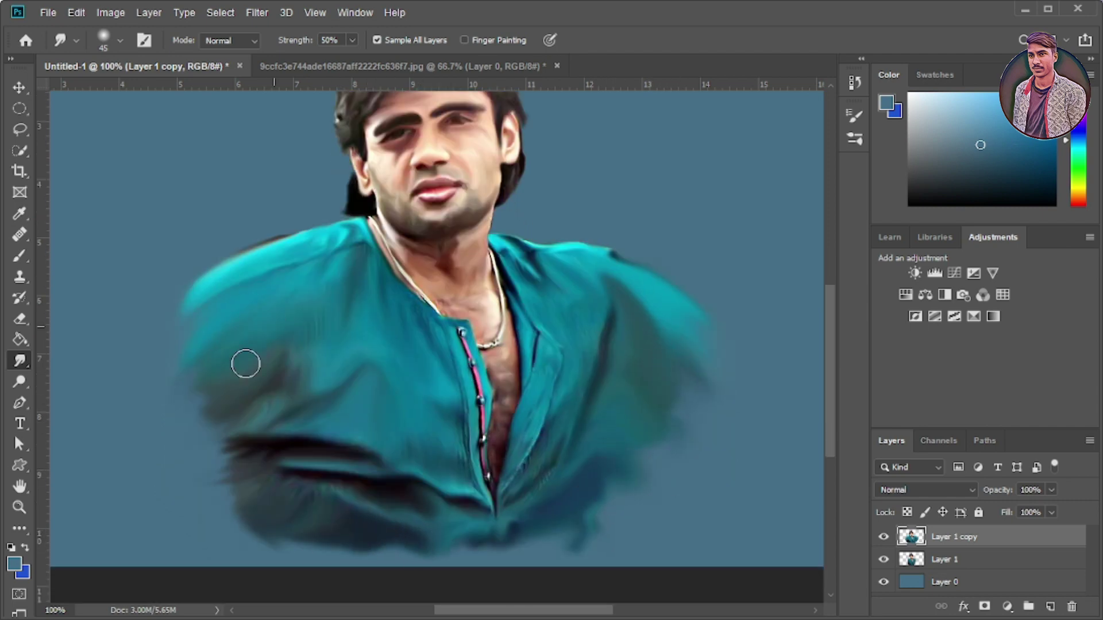
scroll(333, 356, "up", 3)
scroll(436, 190, "up", 3)
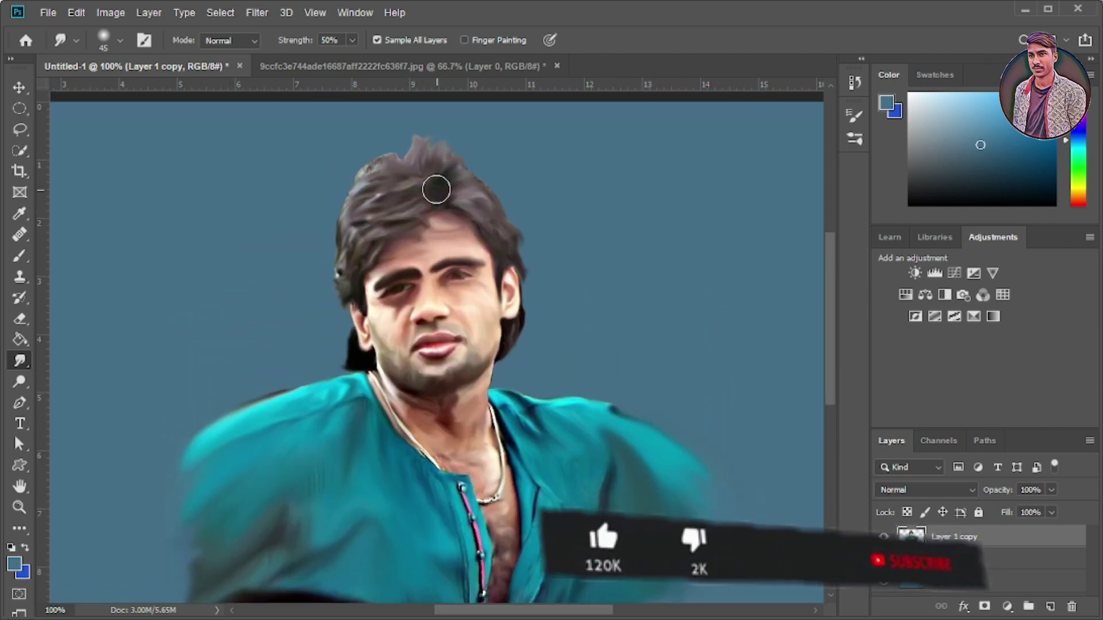
left_click_drag(435, 190, 368, 172)
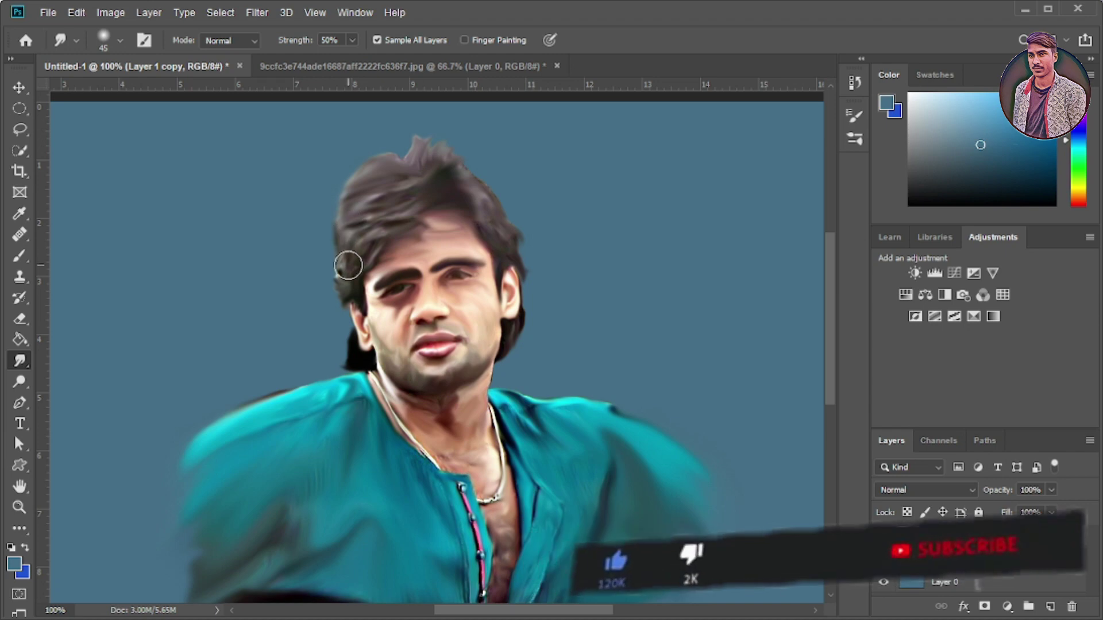
scroll(634, 319, "down", 1)
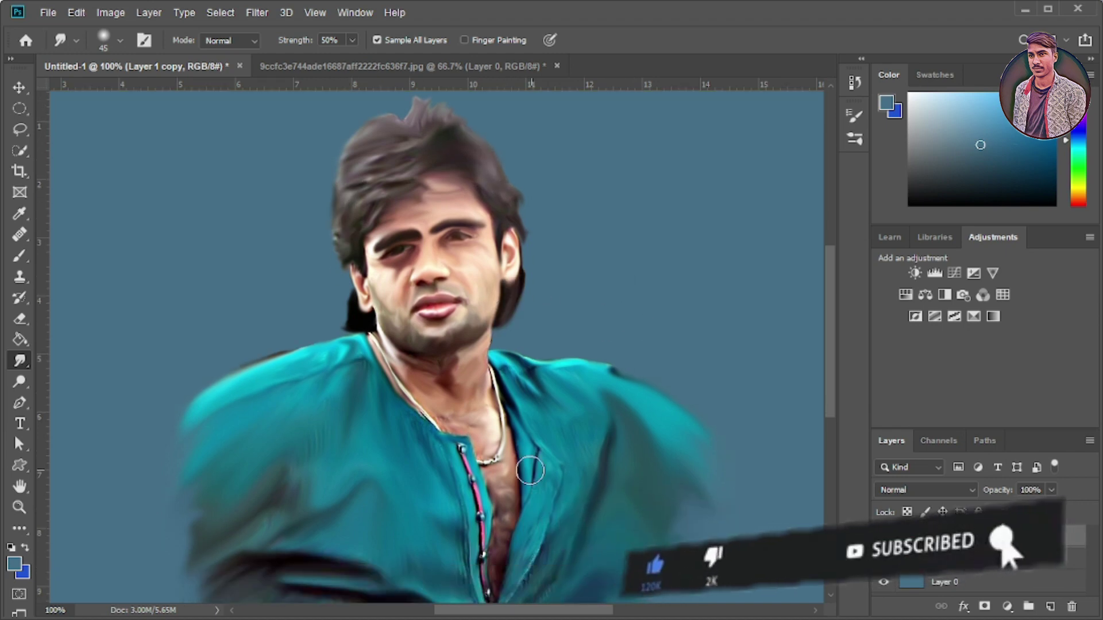
left_click(103, 41)
scroll(556, 290, "up", 2)
scroll(381, 197, "up", 2)
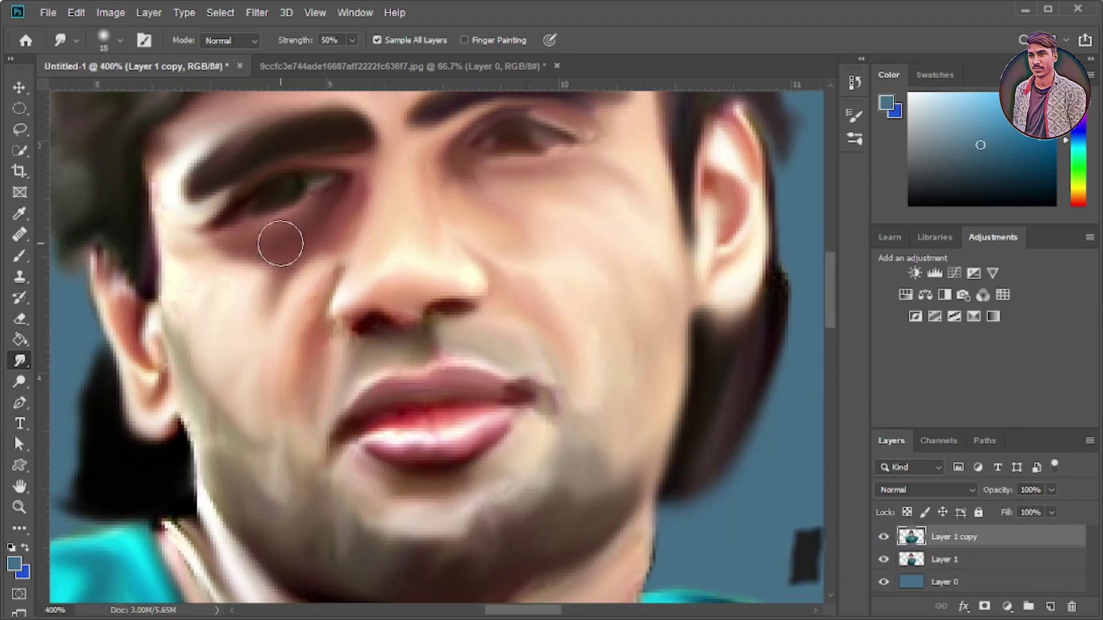
Set the Smudge brush to size 6 for fine blending around the left eye
scroll(280, 243, "up", 1)
left_click(104, 40)
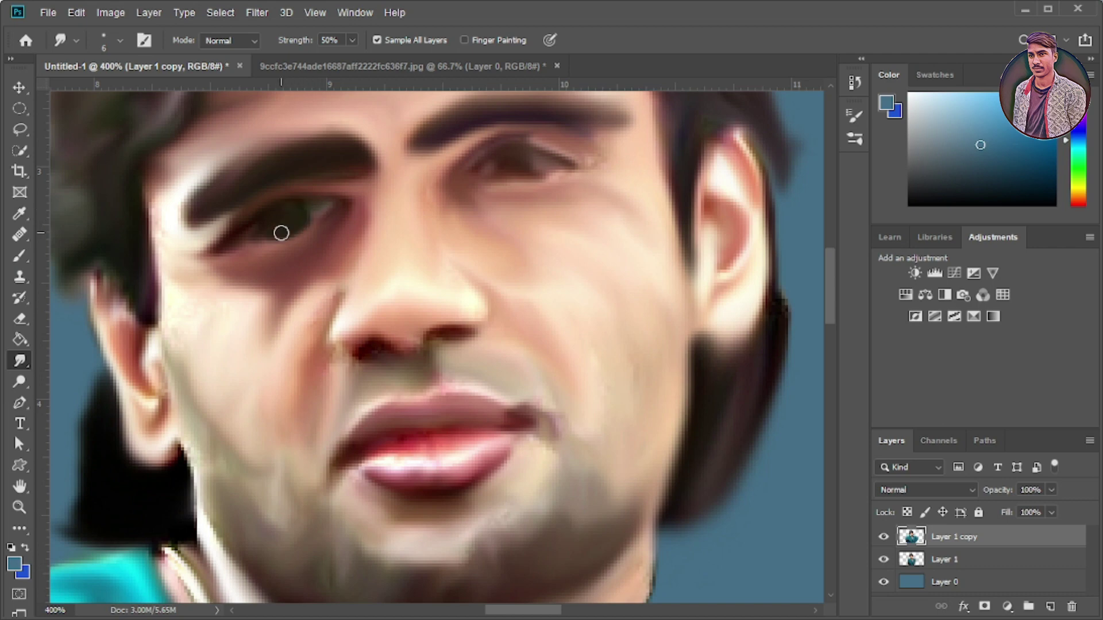
scroll(264, 240, "up", 1)
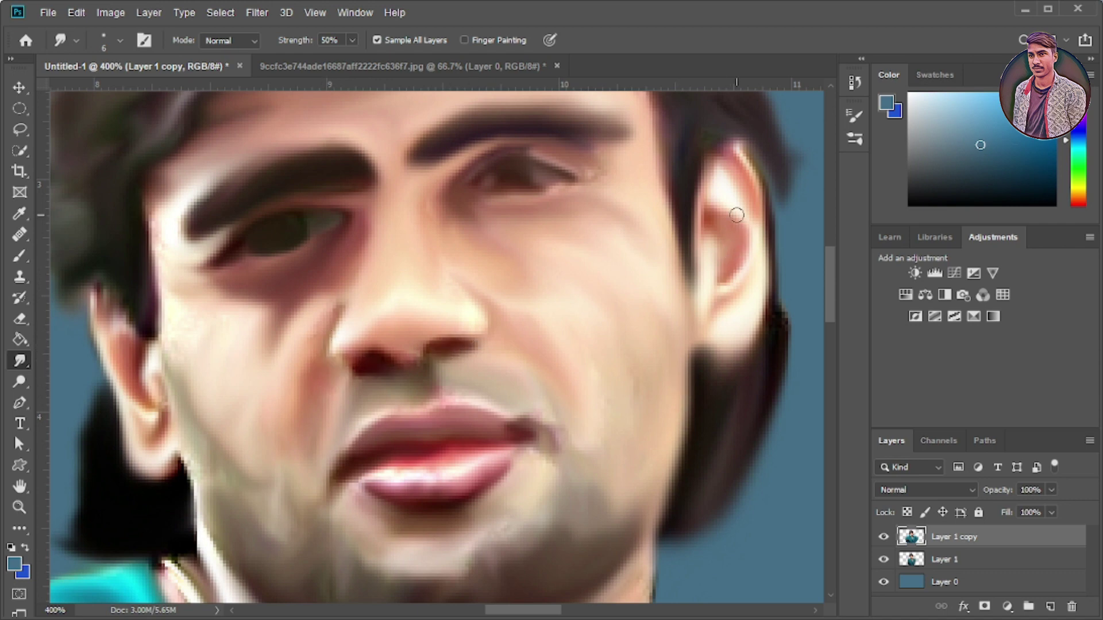
scroll(351, 262, "up", 2)
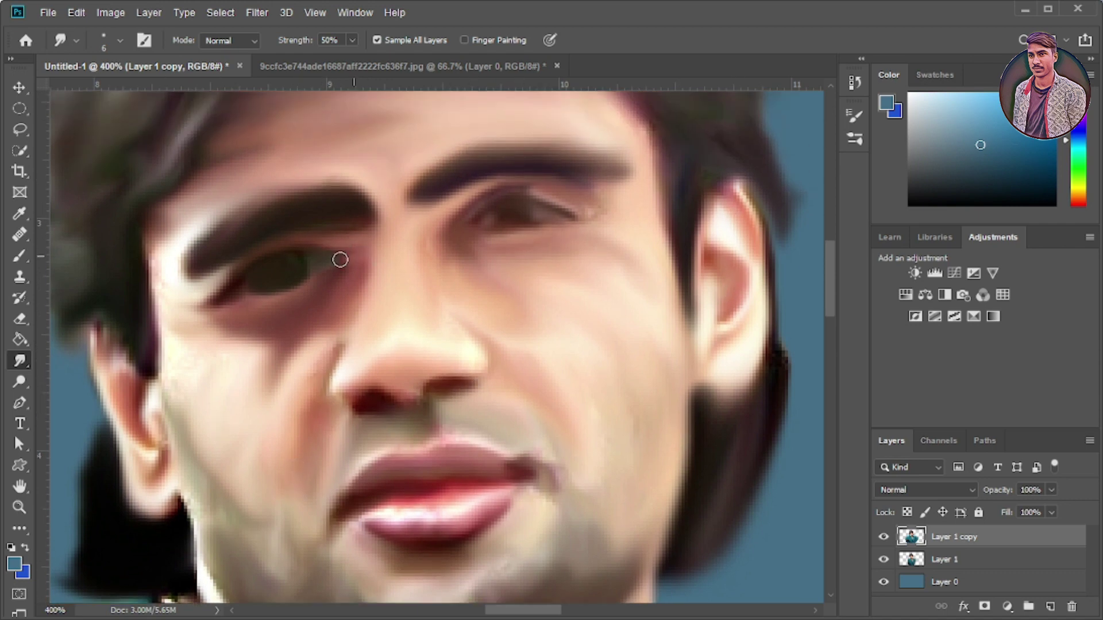
scroll(252, 255, "down", 2)
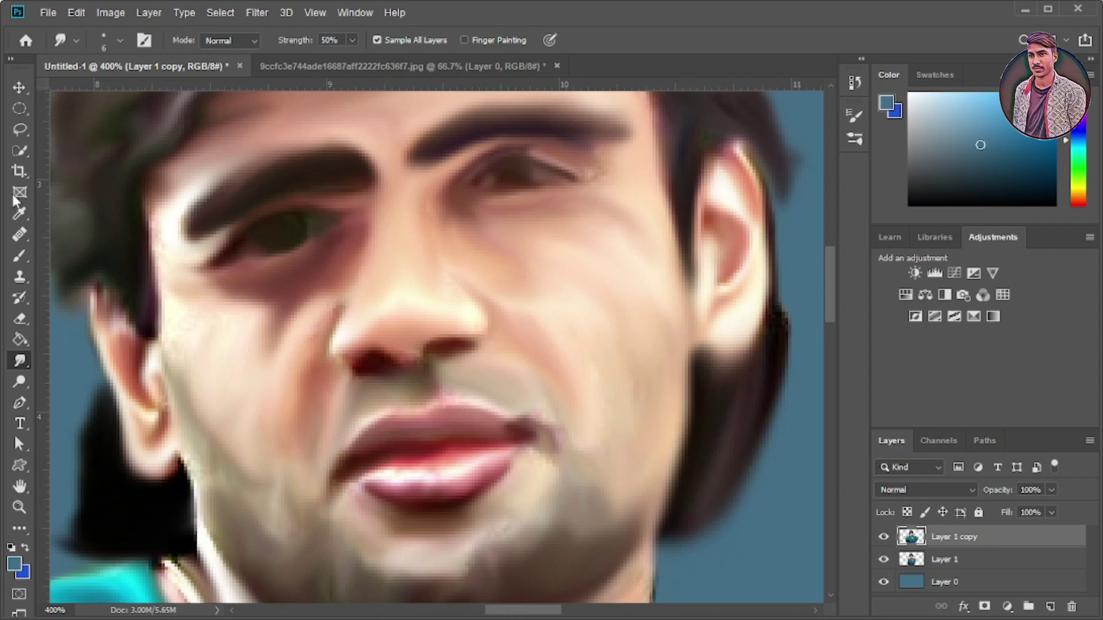
left_click(14, 564)
Dab black paint onto both pupils with the Brush, then switch the paint colour to white
left_click(898, 327)
key("b")
left_click(112, 40)
key("Escape")
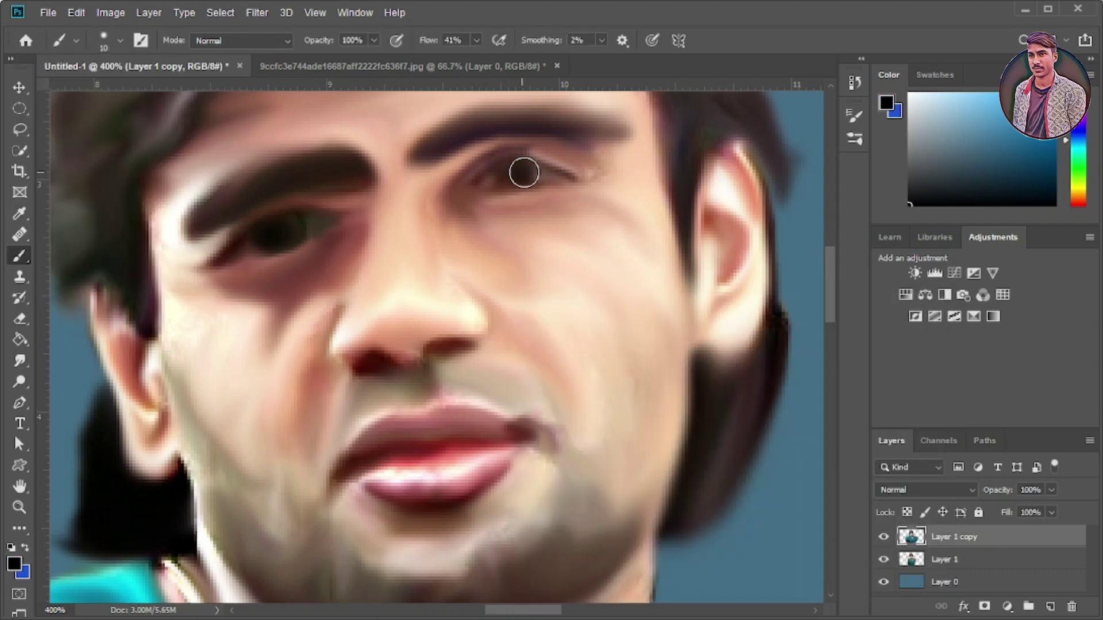
scroll(517, 175, "down", 1)
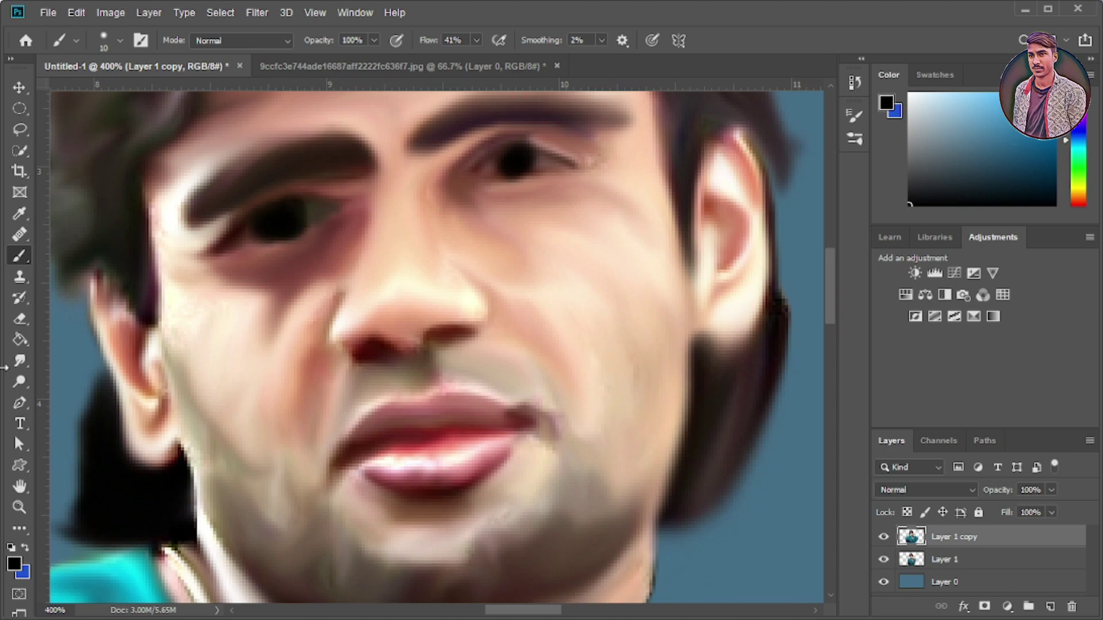
left_click(14, 564)
left_click(898, 328)
left_click(112, 40)
key("Escape")
Zoom to 200% on the face and return to a 31 px Smudge tool on Layer 1 copy
key("ctrl+minus")
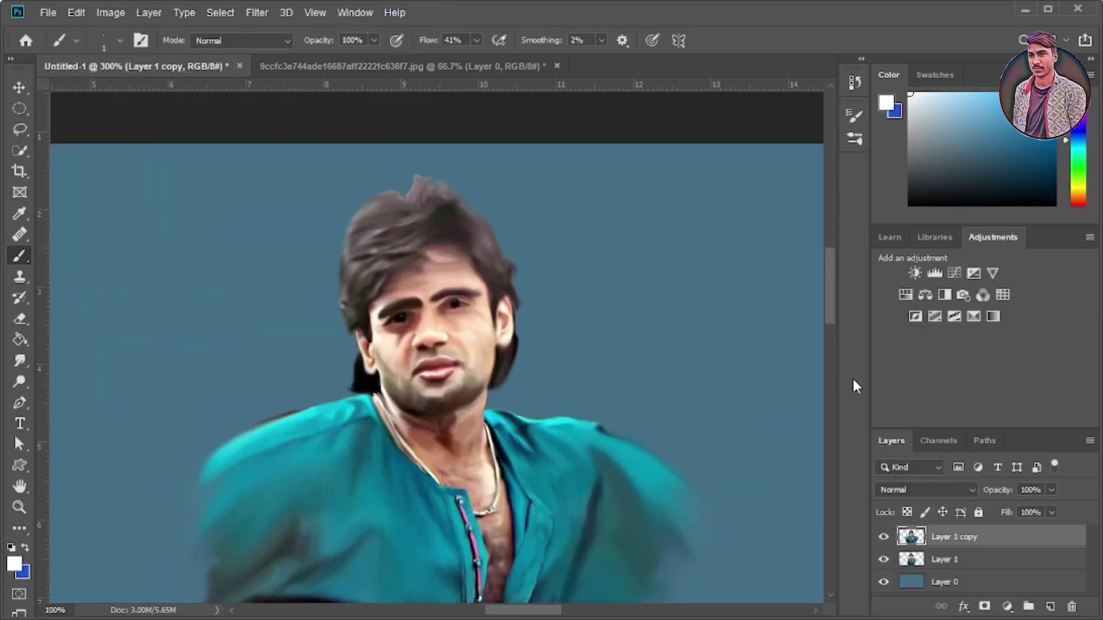
key("ctrl+plus")
scroll(741, 293, "up", 3)
left_click(741, 293, "ctrl")
scroll(573, 283, "up", 5)
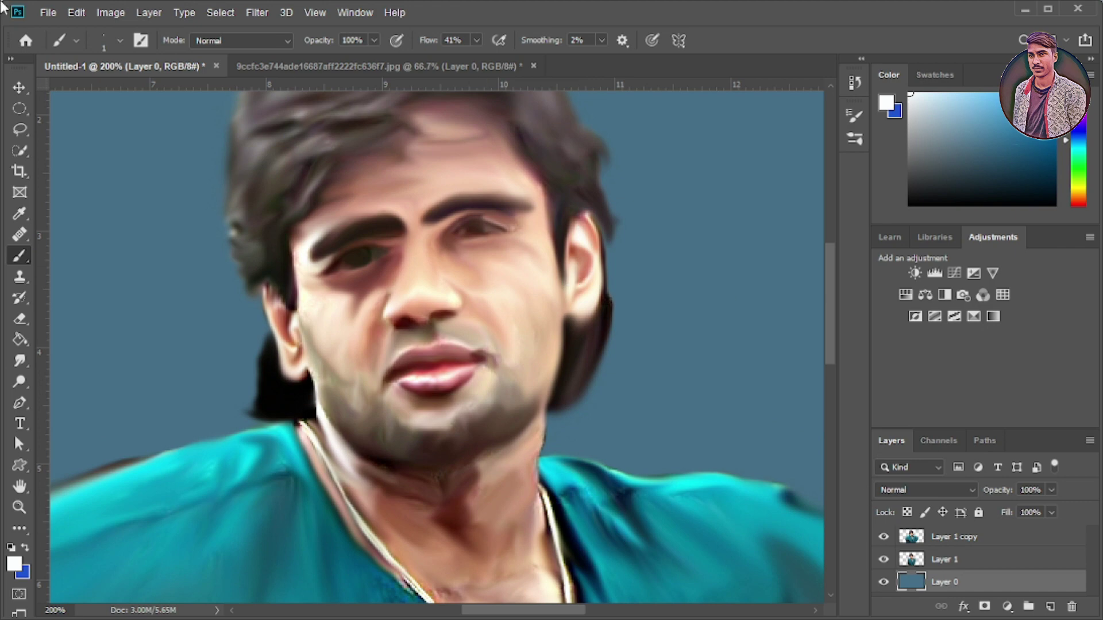
left_click(20, 361)
key("bracketright")
key("bracketright")
key("bracketright")
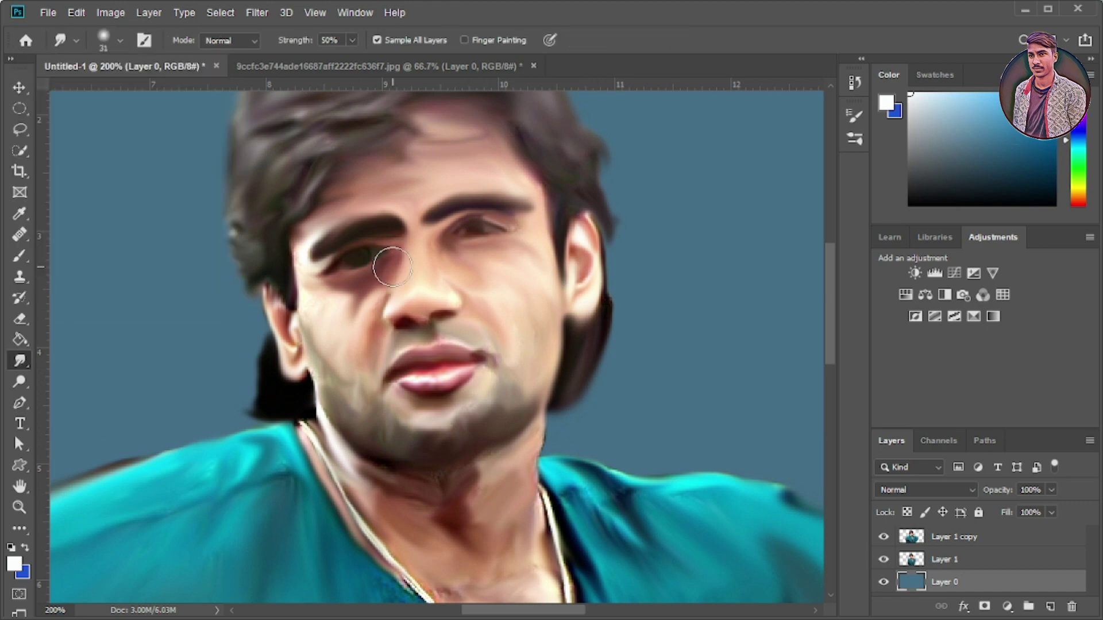
key("alt+period")
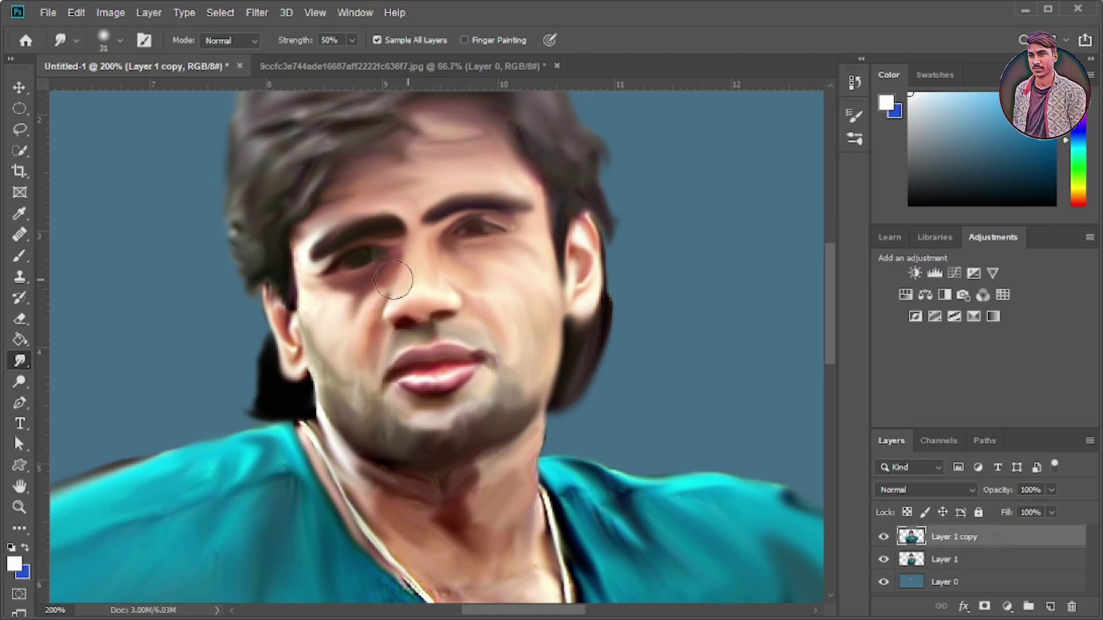
Add a new Layer 2 above Layer 1 copy and set a 4 px brush
left_click(1050, 607)
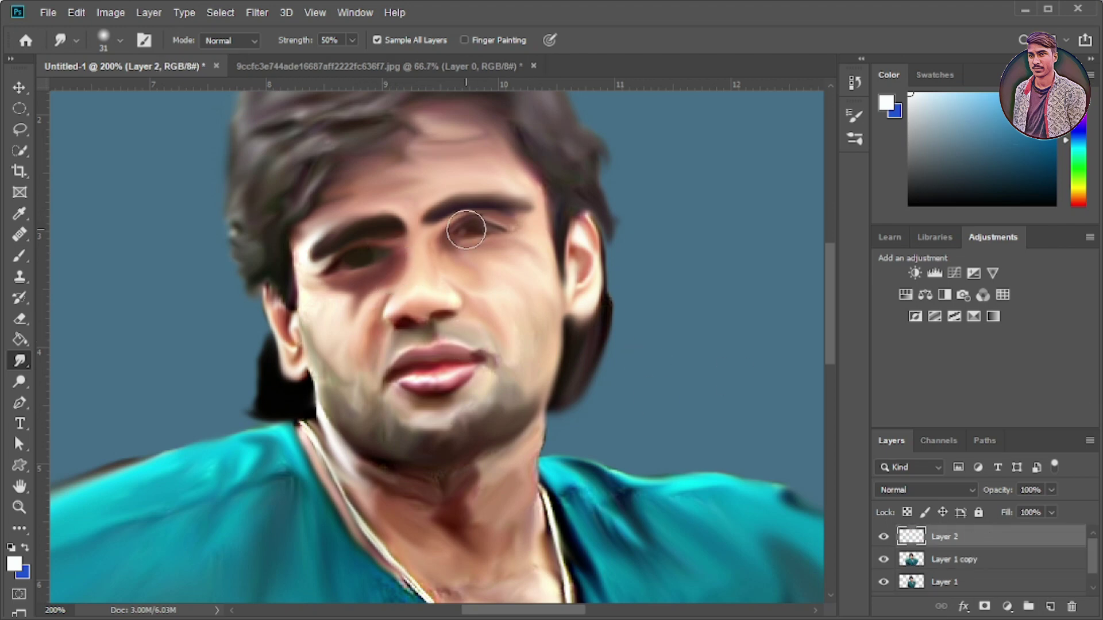
key("b")
left_click(119, 40)
key("Return")
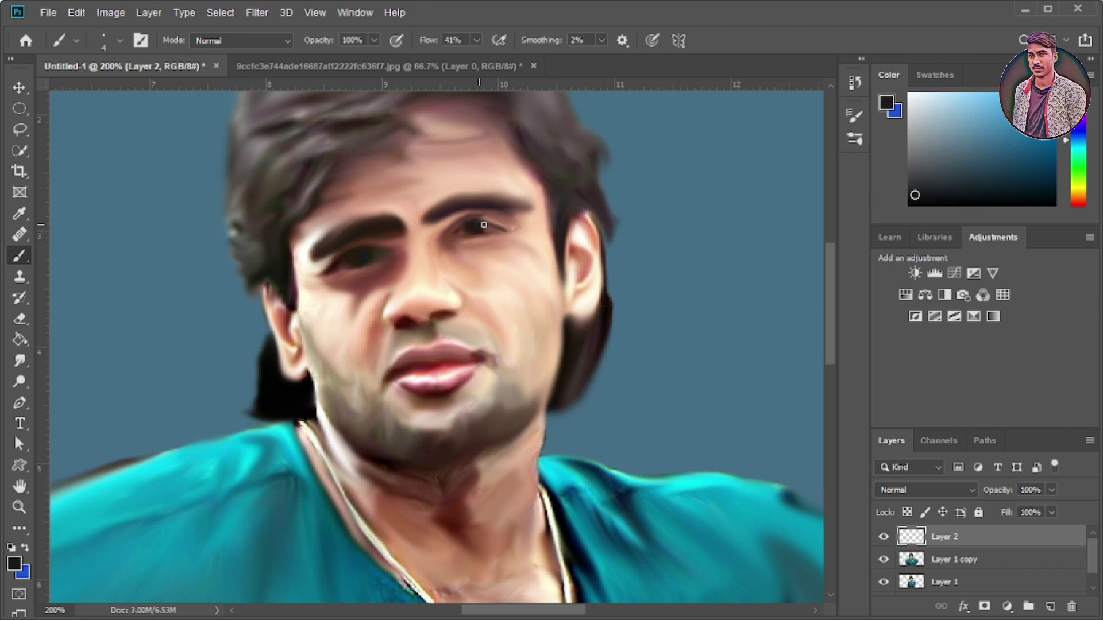
Switch the paint colour to white for catchlights and zoom back to 100%
left_click(14, 564)
left_click(537, 339)
left_click(896, 330)
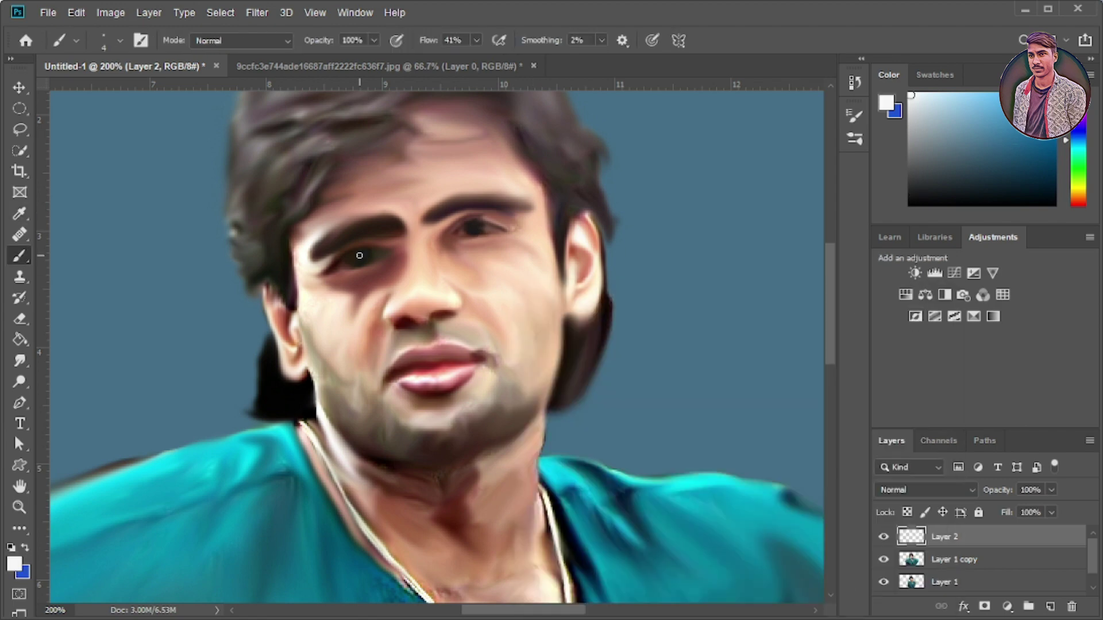
key("ctrl+minus")
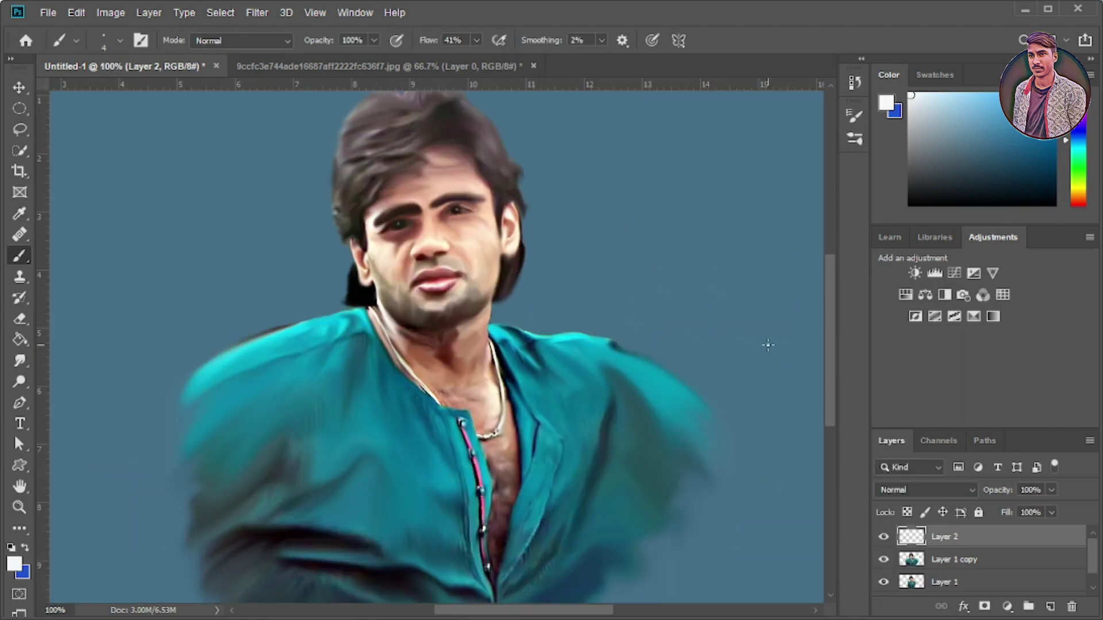
Set the Smudge tool to 10 px and smudge a short stroke over the hair
scroll(490, 211, "up", 2)
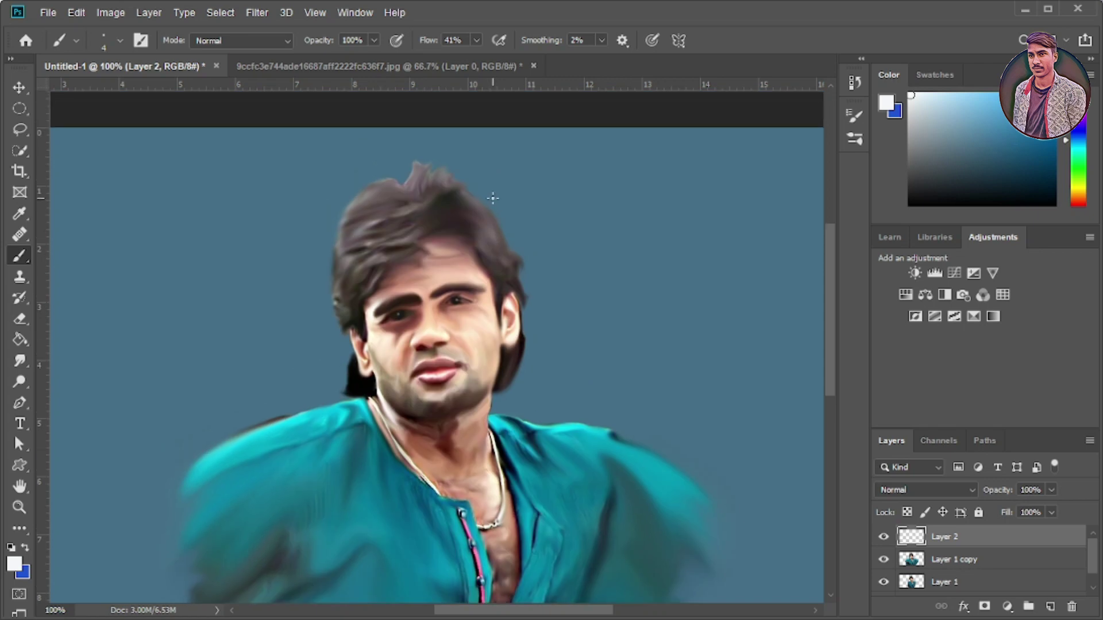
left_click(19, 360)
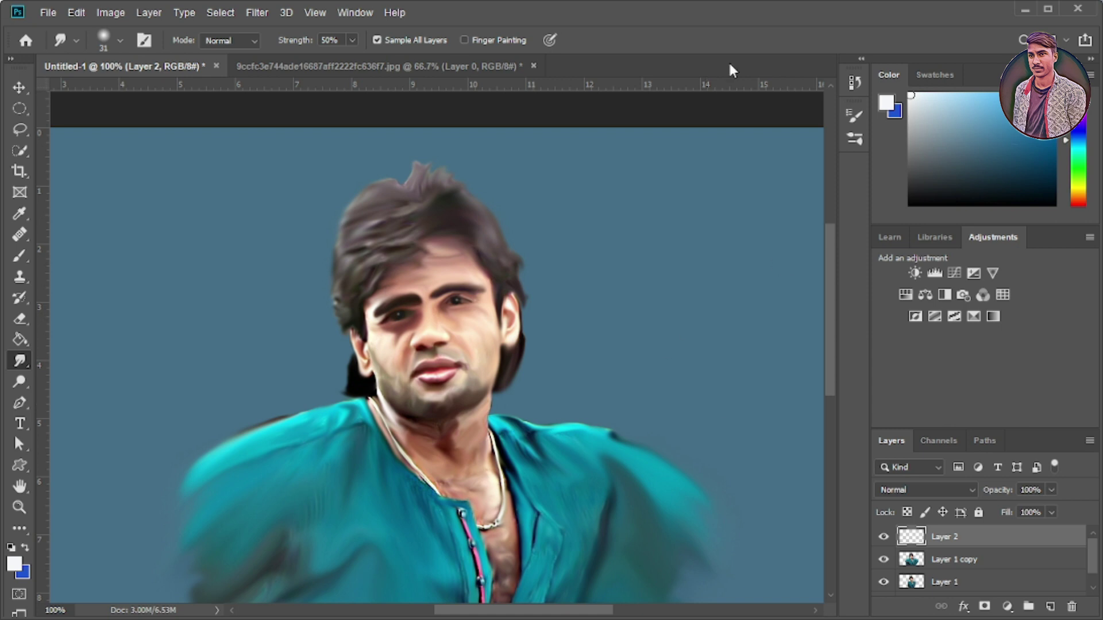
left_click(120, 40)
type("6")
key("Return")
key("Return")
type("10")
key("Return")
mouse_move(480, 242)
left_mouse_down()
mouse_move(428, 189)
mouse_move(471, 187)
mouse_move(481, 204)
left_mouse_up()
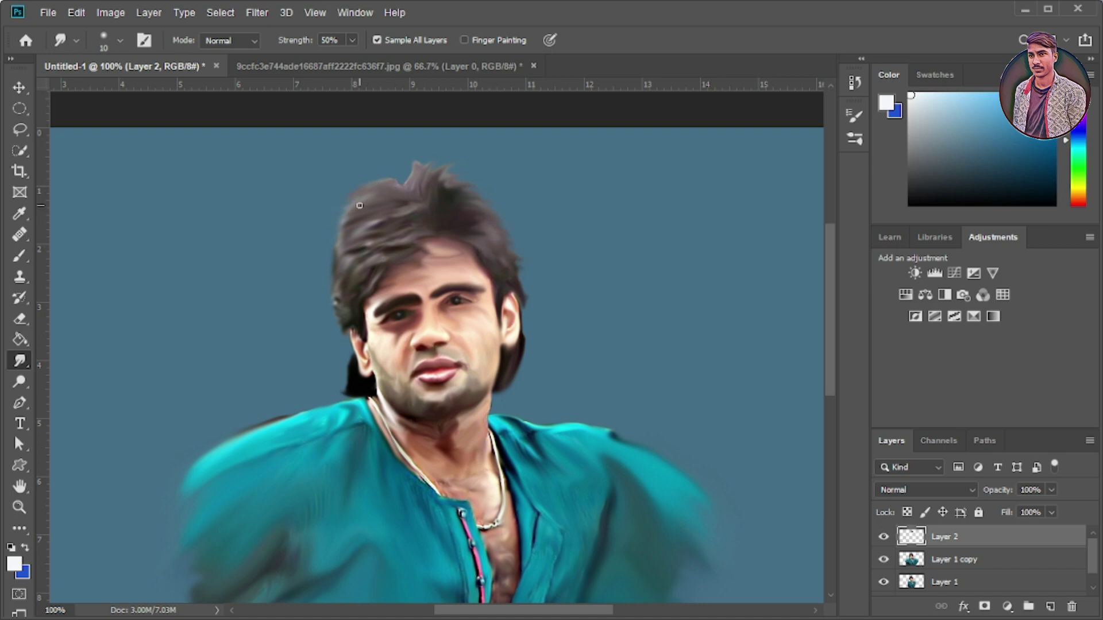
Smudge the hair's left edge, crown notch, shirt and neck, then zoom out to 66.7%
left_click_drag(356, 206, 330, 242)
left_click_drag(419, 180, 405, 182)
left_click_drag(365, 438, 395, 557)
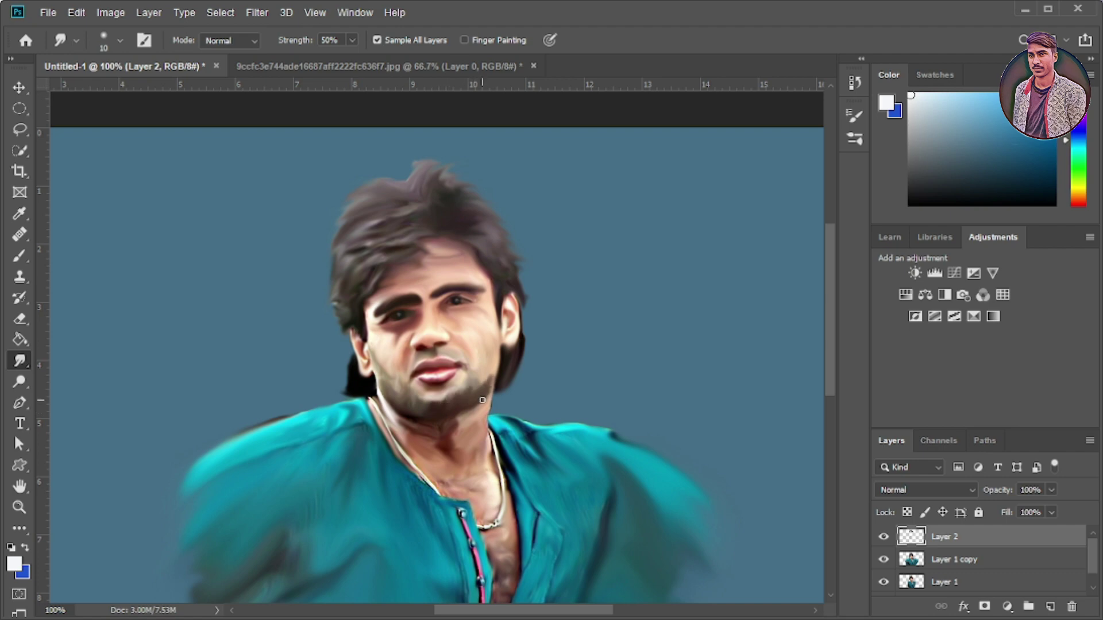
scroll(500, 449, "down", 2)
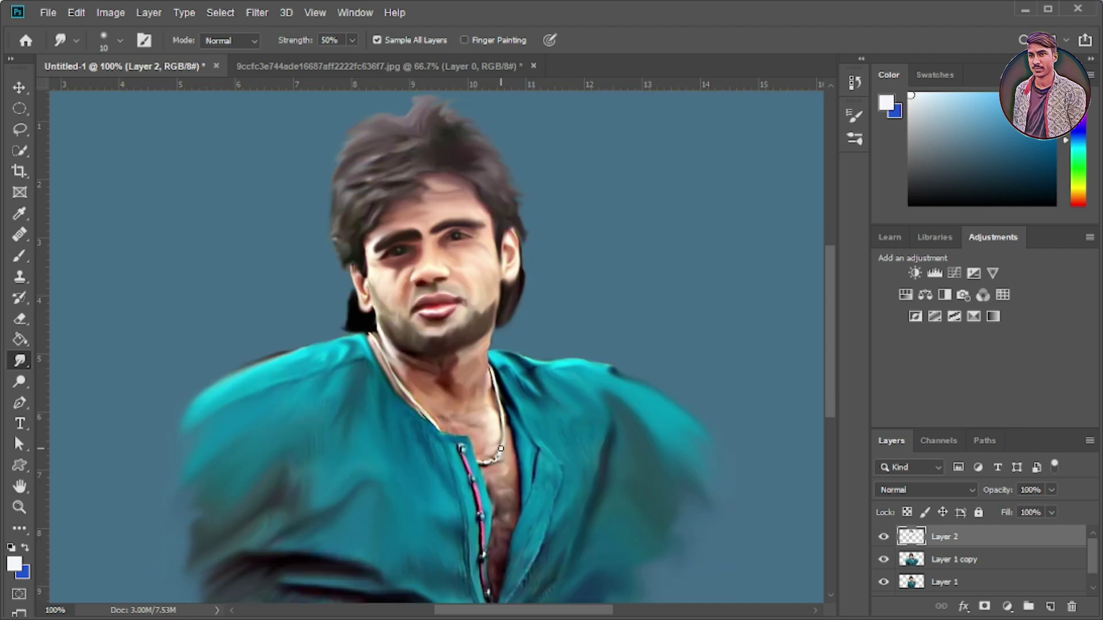
left_click_drag(448, 374, 453, 392)
scroll(501, 302, "up", 1)
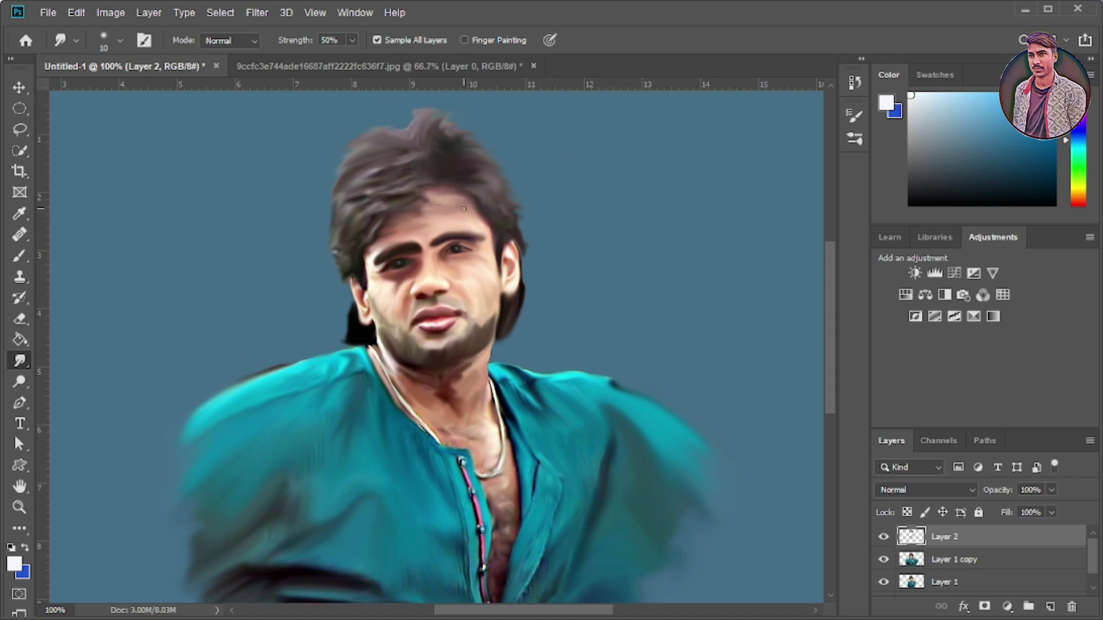
scroll(540, 244, "down", 10)
scroll(574, 344, "up", 9)
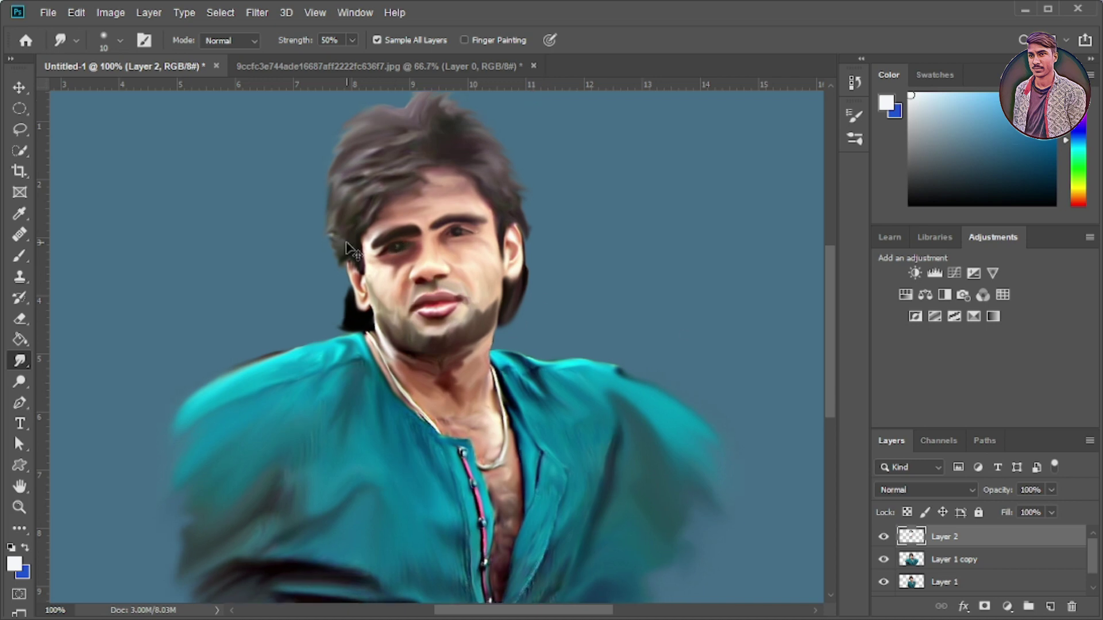
key("ctrl+minus")
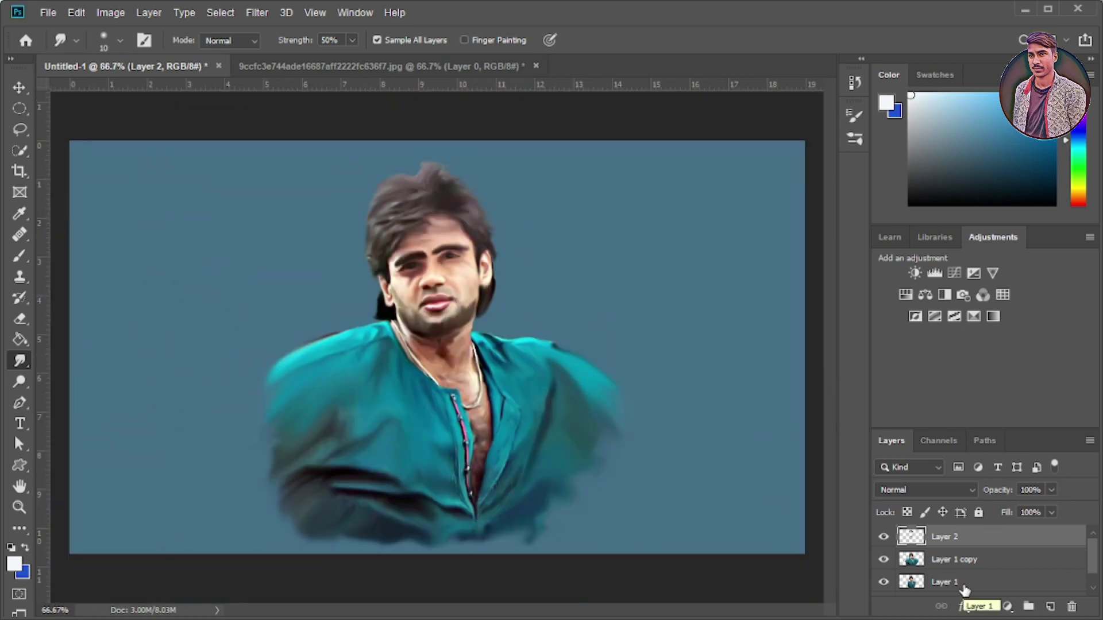
scroll(965, 589, "down", 1)
left_click(978, 589)
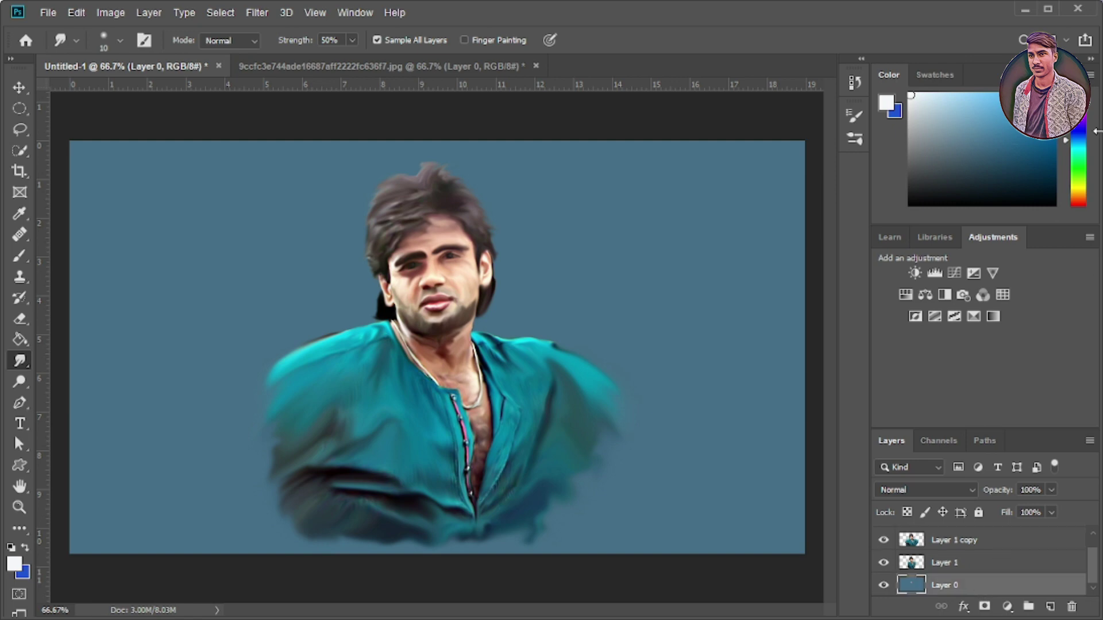
left_click(121, 41)
left_click_drag(155, 93, 148, 87)
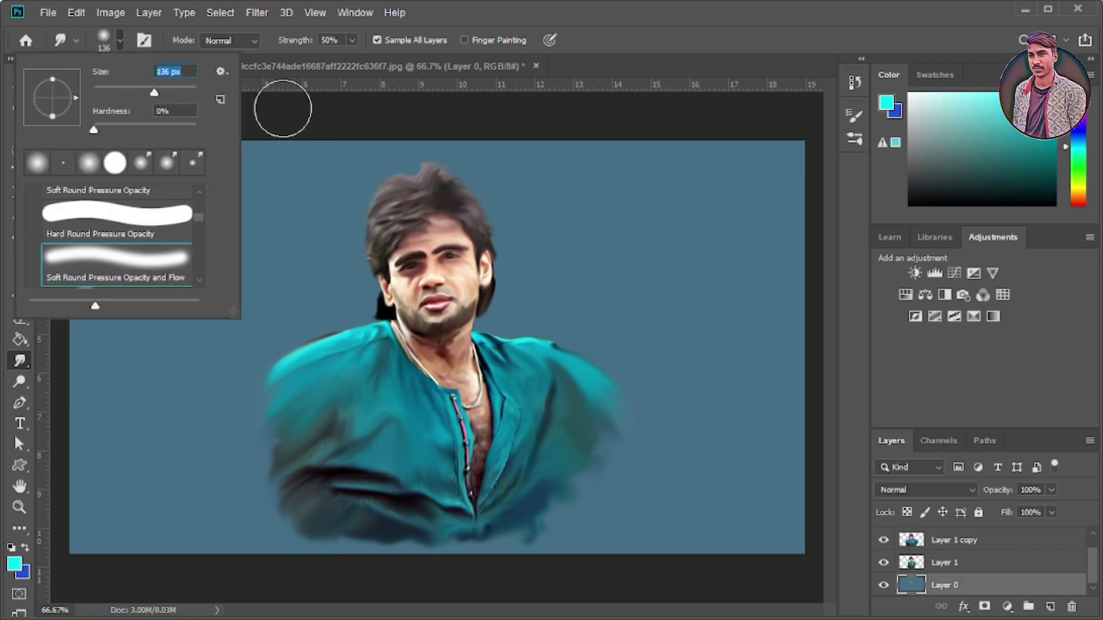
key("Return")
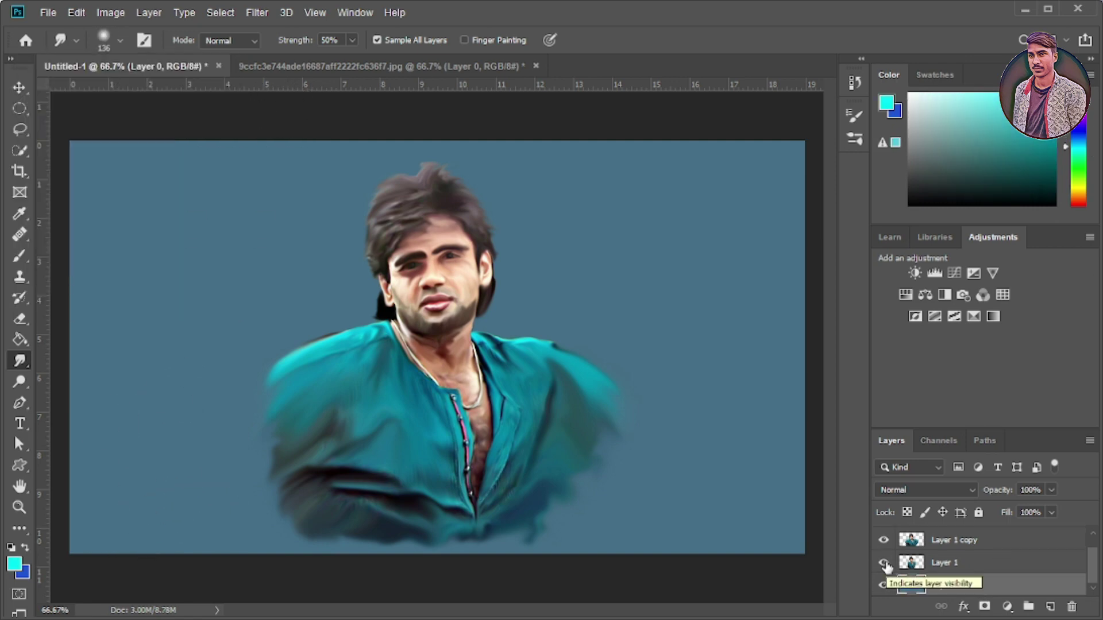
left_click(882, 541)
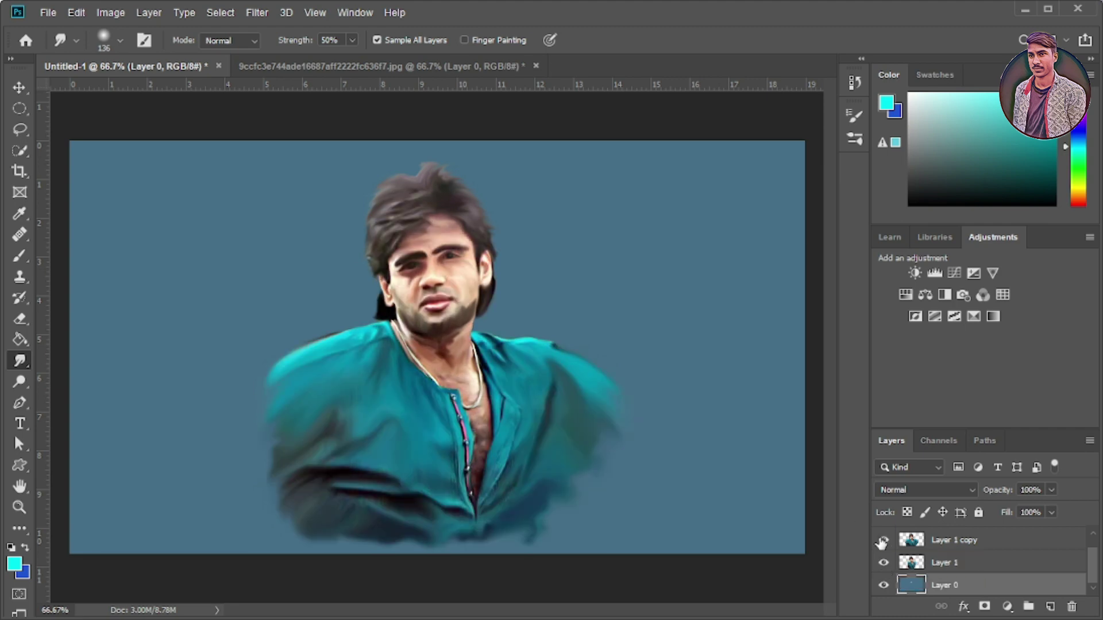
left_click(882, 541)
left_click(882, 541)
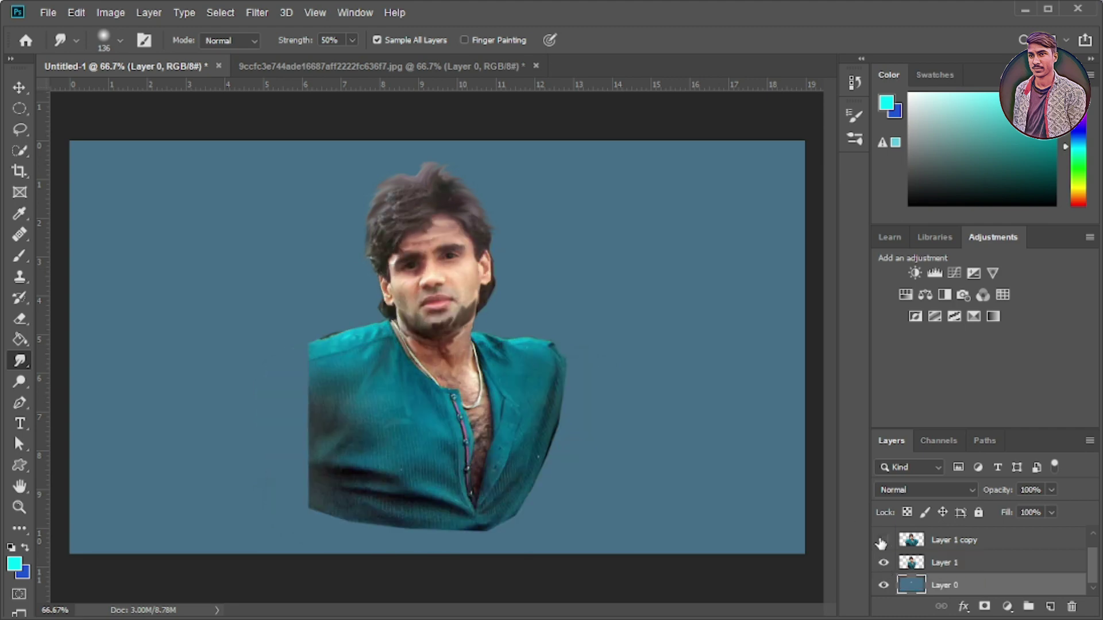
left_click(883, 563)
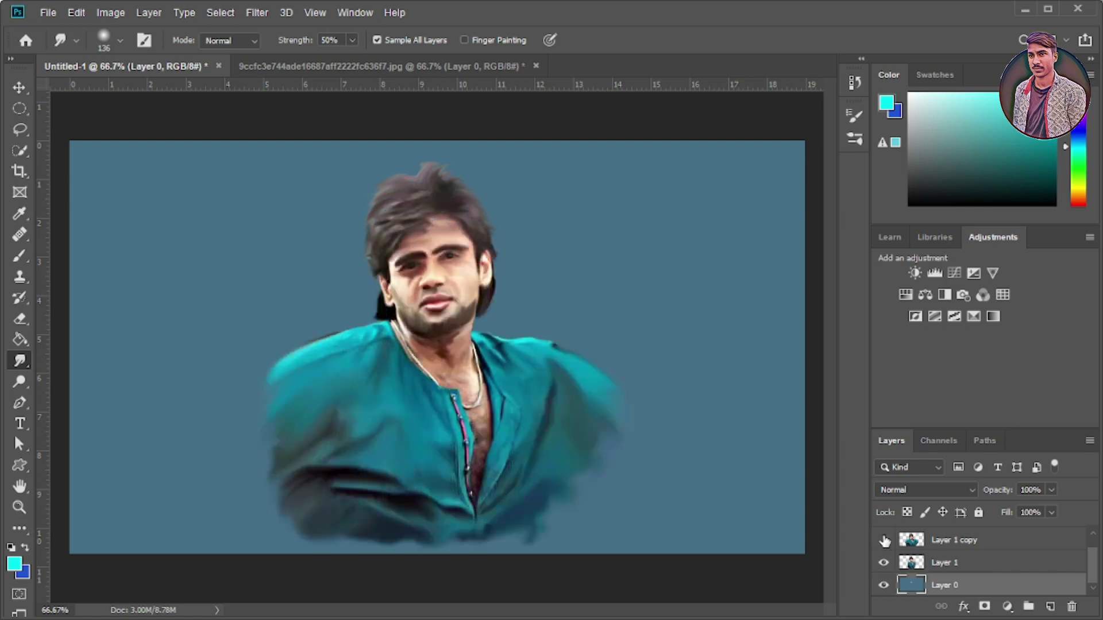
left_click(883, 563)
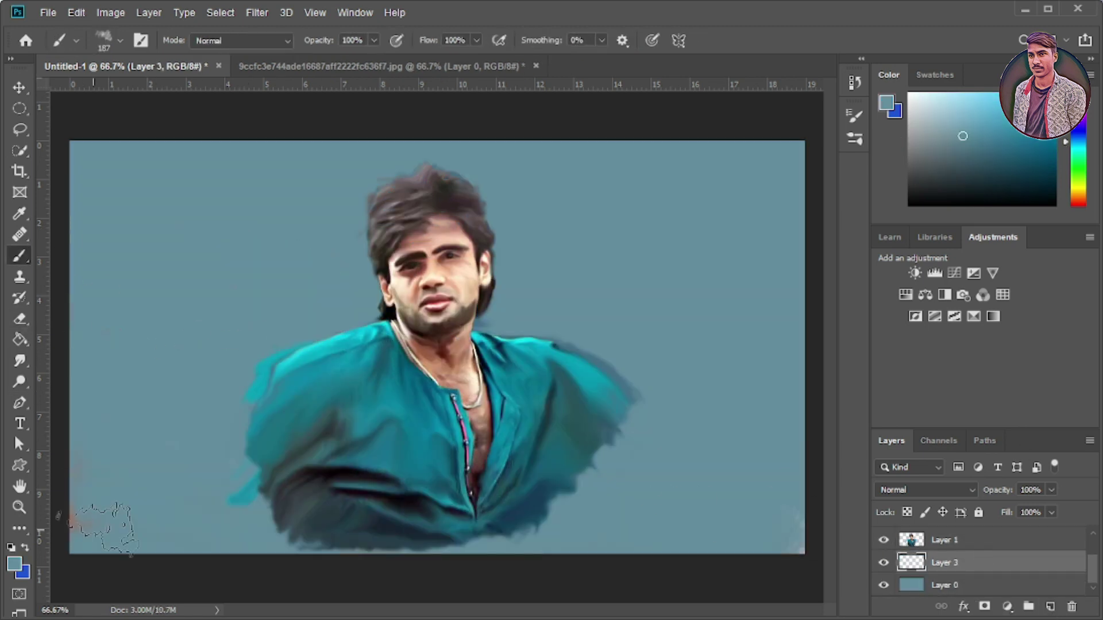
Paint broad orange strokes along the bottom and beige strokes on both sides
left_click_drag(1065, 141, 1065, 194)
mouse_move(75, 517)
left_mouse_down()
mouse_move(574, 528)
mouse_move(775, 483)
left_mouse_up()
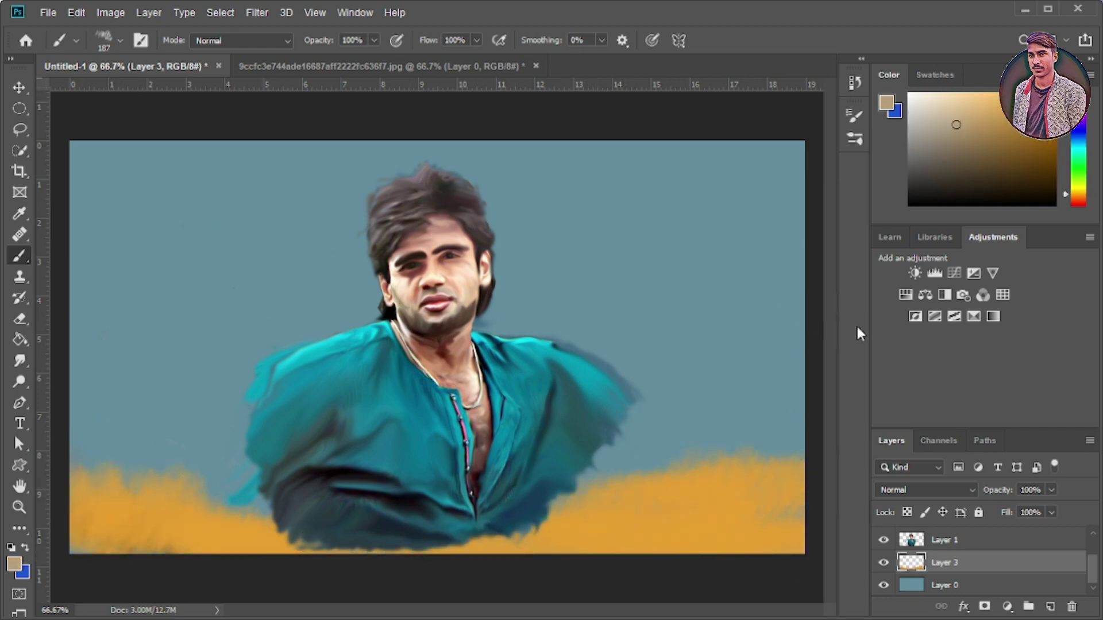
left_click(956, 125)
left_click_drag(603, 402, 792, 322)
left_click_drag(75, 413, 241, 437)
left_click_drag(106, 462, 229, 321)
left_click(988, 115)
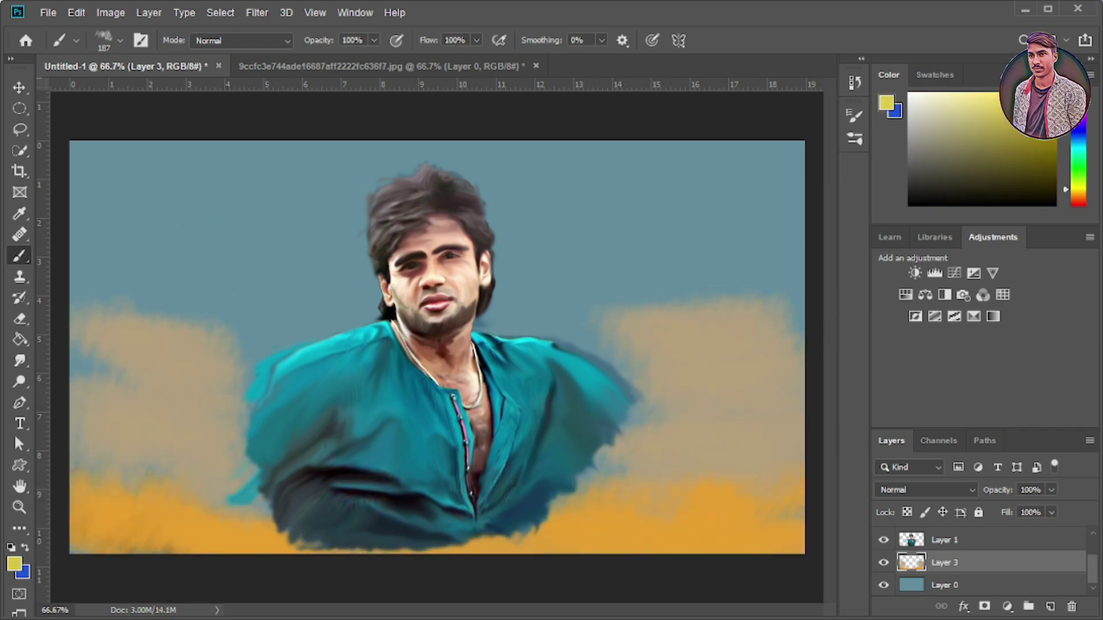
left_click_drag(563, 287, 804, 172)
Add brown and red-orange strokes across the upper-left and upper-right sky
left_click_drag(488, 322, 614, 305)
left_click(1004, 123)
left_click_drag(229, 322, 287, 333)
left_click_drag(244, 296, 86, 344)
left_click_drag(86, 190, 373, 298)
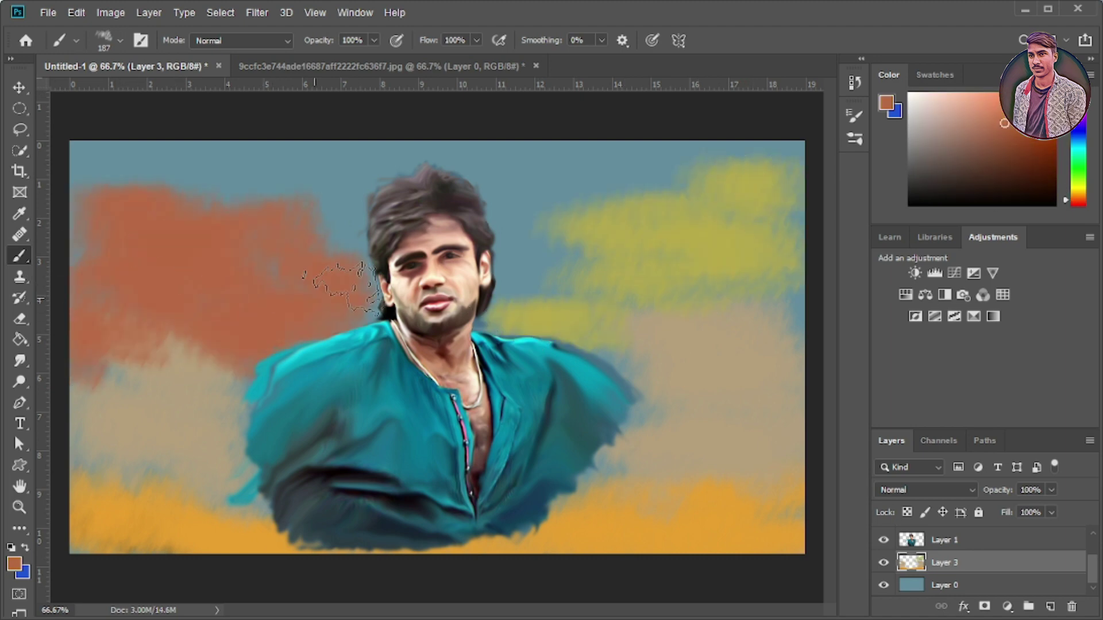
left_click(1040, 103)
left_click_drag(477, 184, 804, 321)
Paint yellow strokes at the top, green across the upper sky, and dark green at lower right
left_click(1080, 198)
left_click(977, 115)
mouse_move(86, 172)
left_mouse_down()
mouse_move(390, 150)
mouse_move(804, 160)
left_mouse_up()
left_click(1078, 156)
left_click_drag(310, 206, 86, 230)
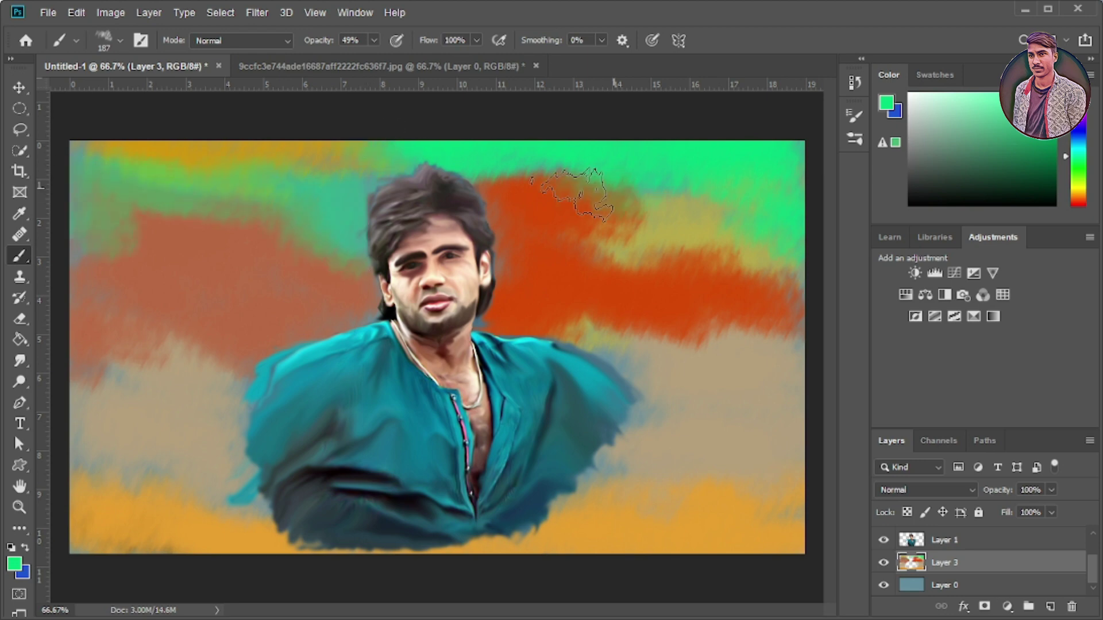
left_click_drag(546, 189, 643, 218)
left_click(941, 173)
left_click_drag(574, 517, 792, 402)
left_click_drag(517, 322, 729, 396)
Add purple strokes over the left and lower parts of the background
left_click(1080, 141)
left_click(1006, 172)
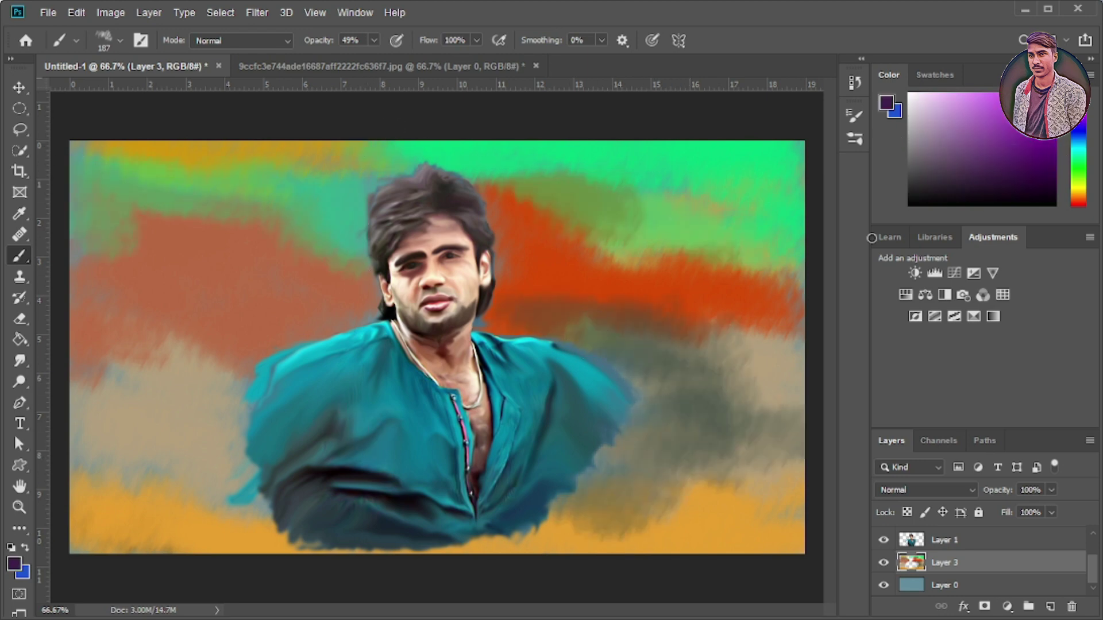
left_click_drag(258, 517, 316, 313)
left_click_drag(344, 270, 86, 517)
left_click_drag(644, 388, 517, 517)
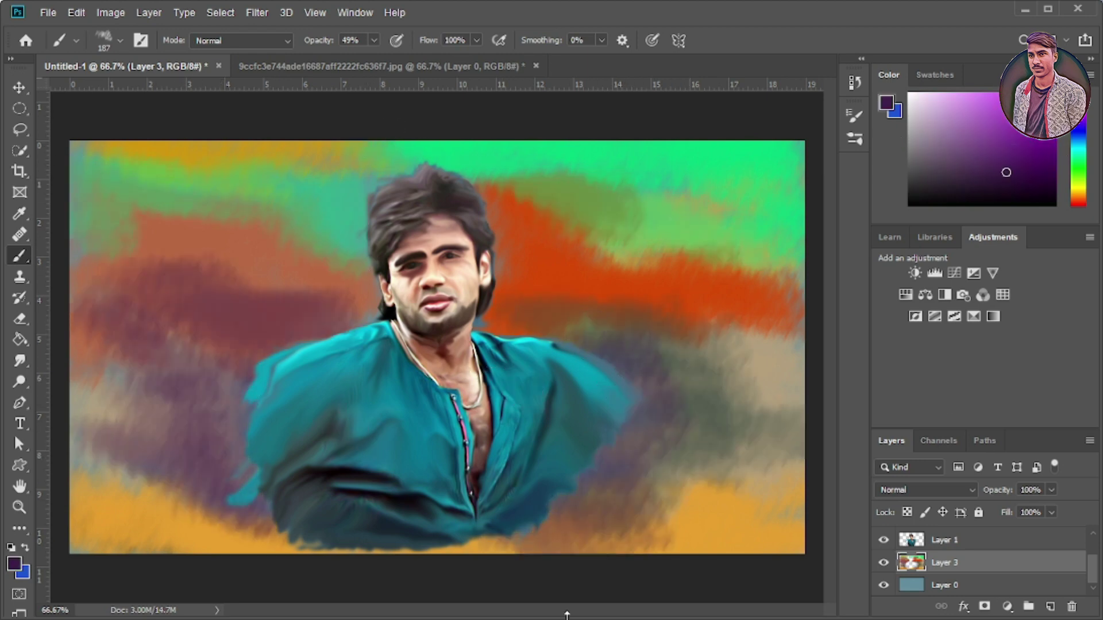
left_click(21, 361)
On Layer 1 copy, paint yellow-green strokes around the head and along the hair
left_click(120, 41)
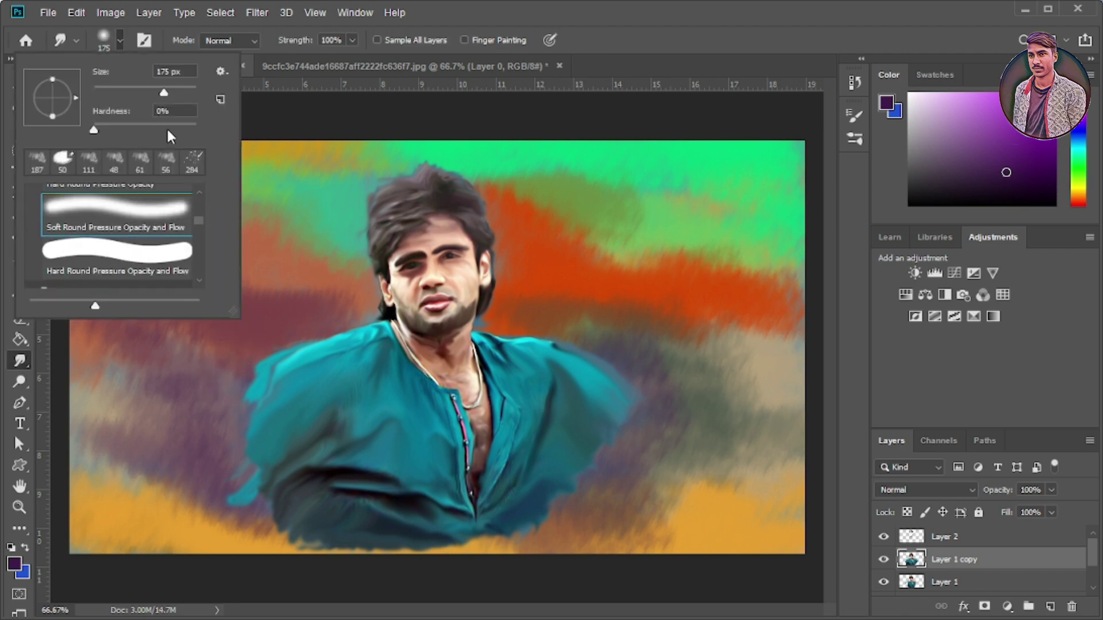
key("Escape")
key("e")
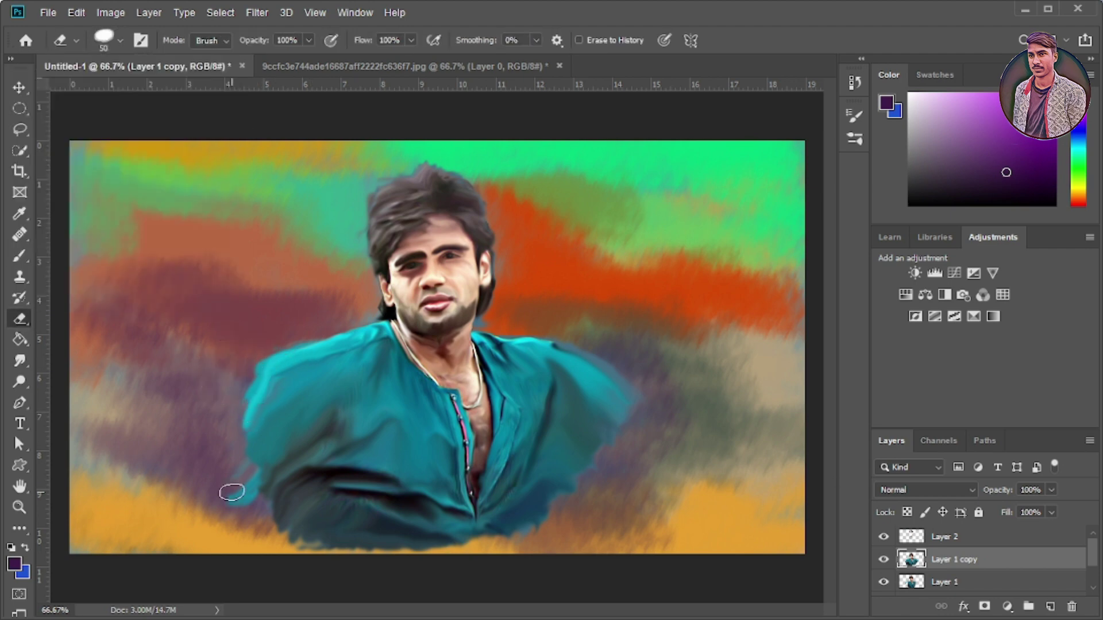
key("alt+bracketleft")
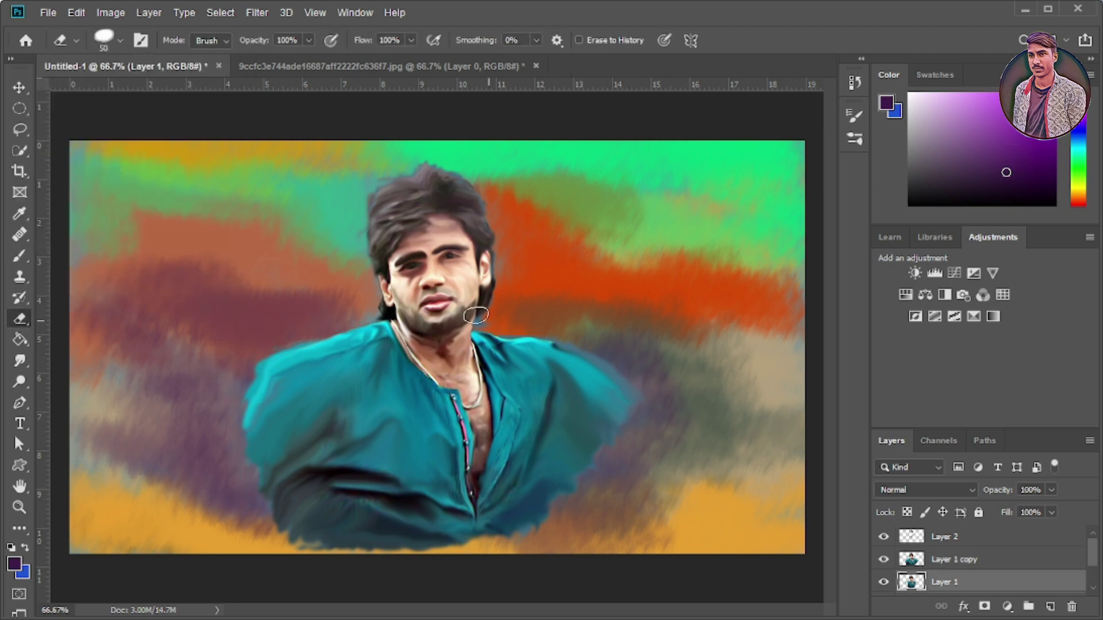
key("alt+bracketright")
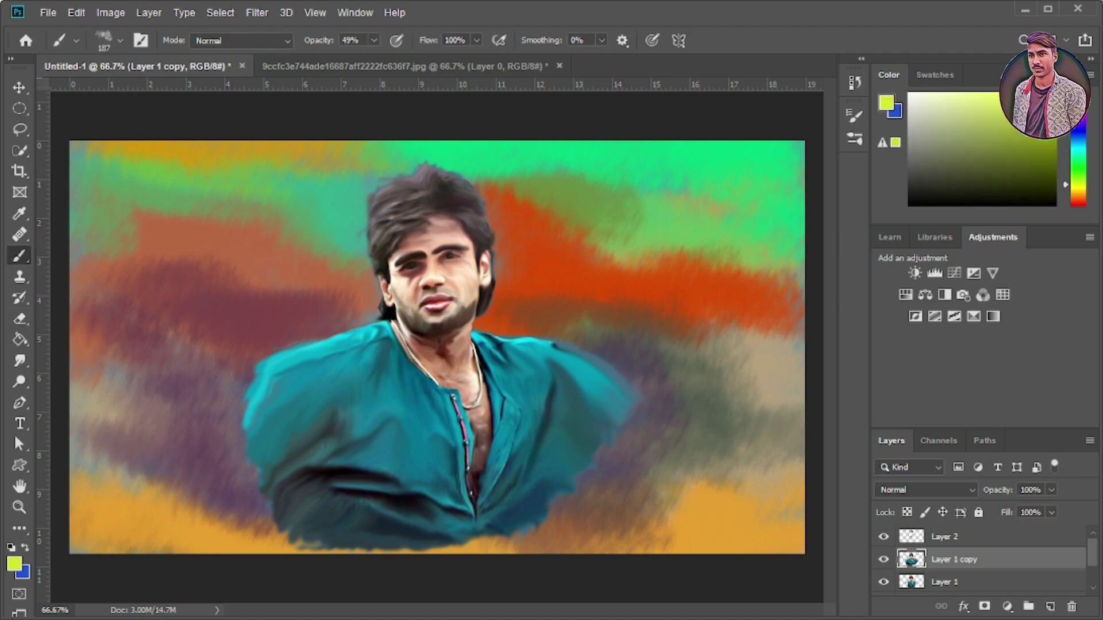
mouse_move(339, 259)
left_mouse_down()
mouse_move(554, 241)
mouse_move(299, 299)
mouse_move(592, 345)
mouse_move(347, 281)
mouse_move(566, 233)
mouse_move(273, 456)
left_mouse_up()
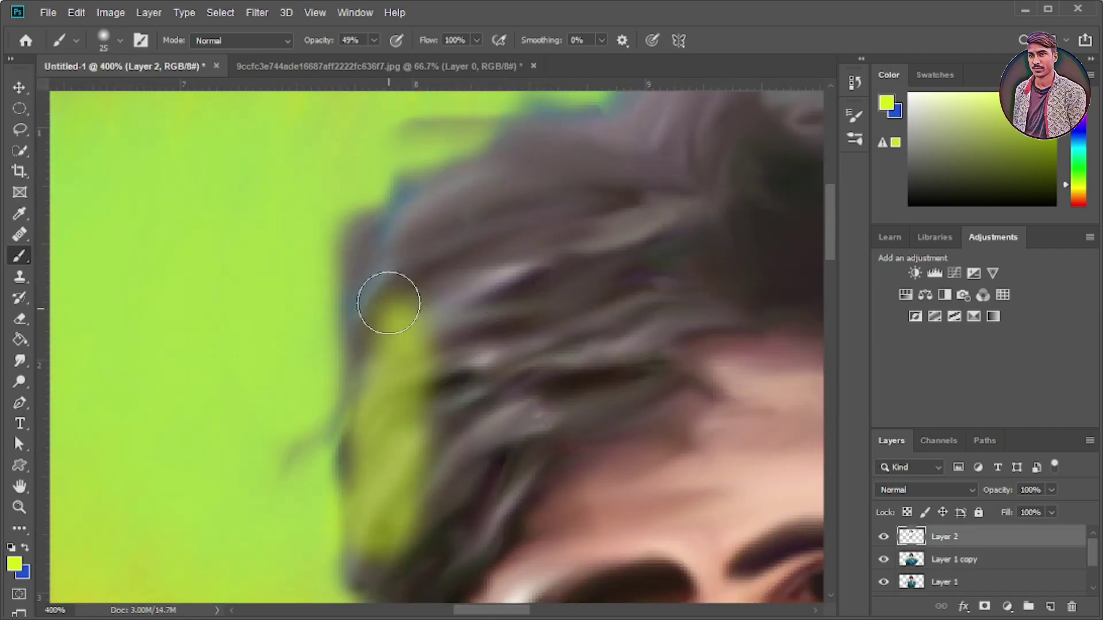
left_click_drag(388, 303, 454, 195)
Smudge the hair edge into the green, then add and smudge in an orange patch
left_click(19, 360)
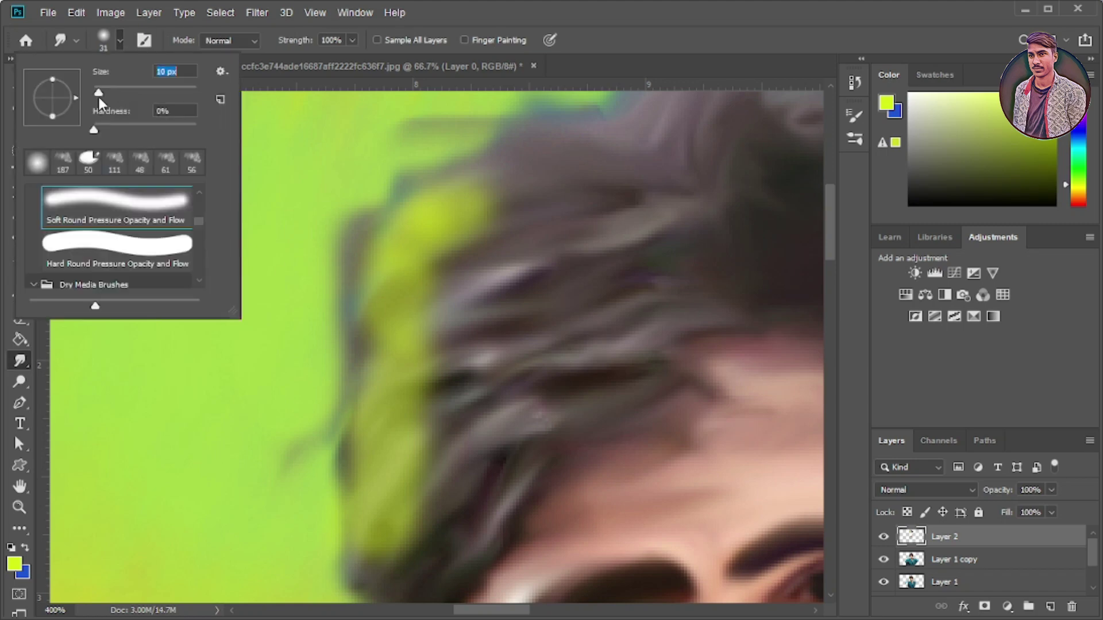
left_click_drag(440, 238, 355, 482)
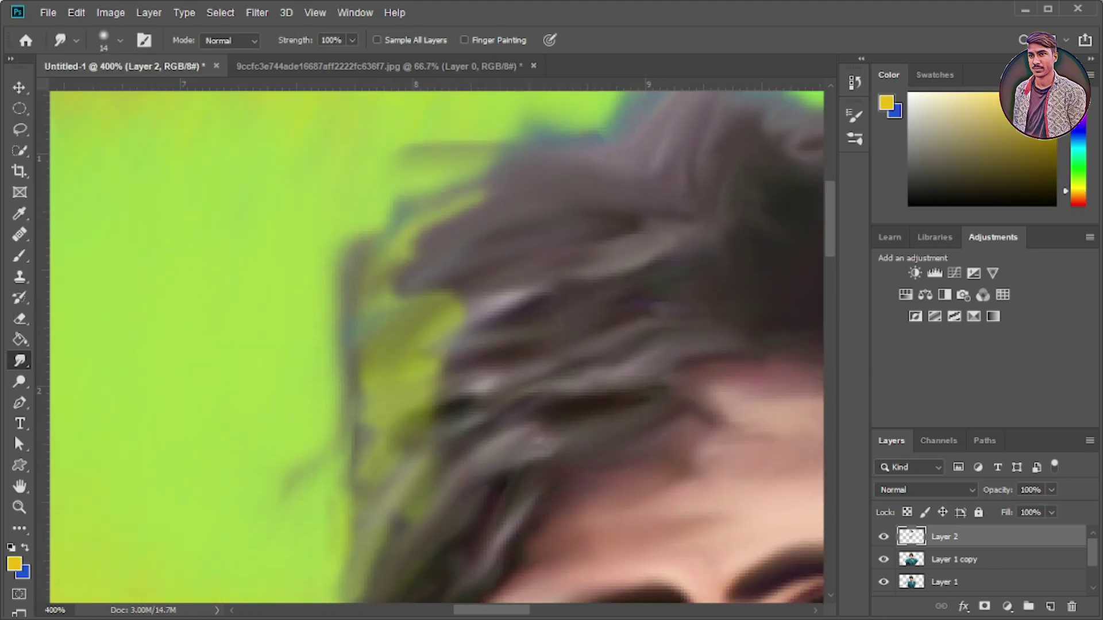
key("b")
left_click_drag(402, 258, 391, 356)
left_click(19, 360)
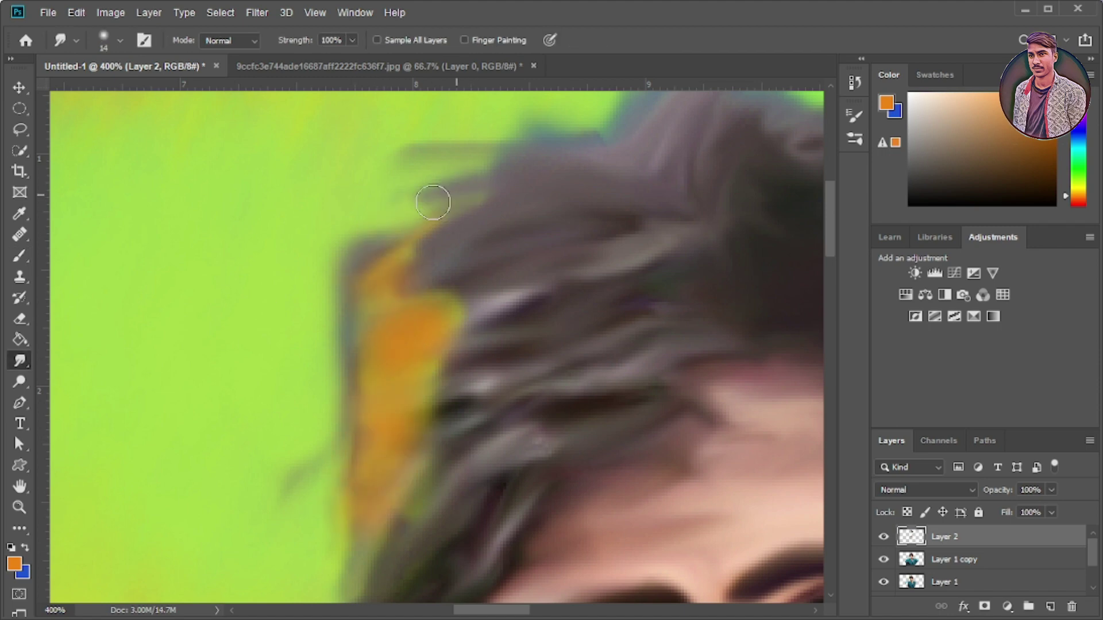
mouse_move(438, 197)
left_mouse_down()
mouse_move(461, 298)
mouse_move(401, 352)
mouse_move(384, 460)
left_mouse_up()
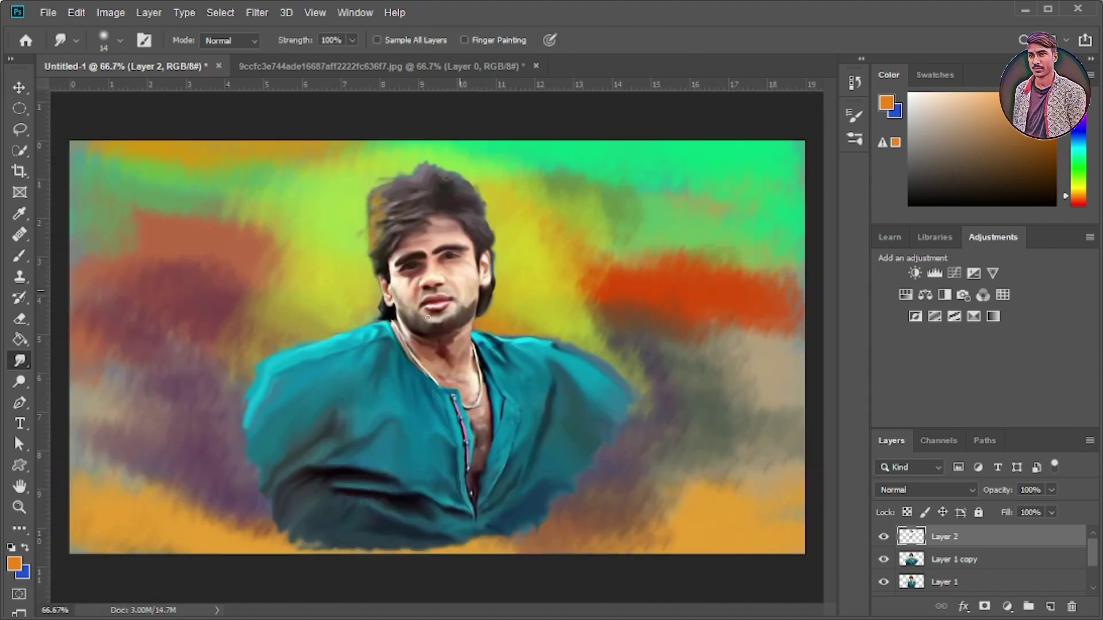
left_click_drag(398, 197, 379, 182)
Add a Brightness/Contrast layer (brightness 15, contrast 31), then a Levels adjustment layer
left_click(918, 278)
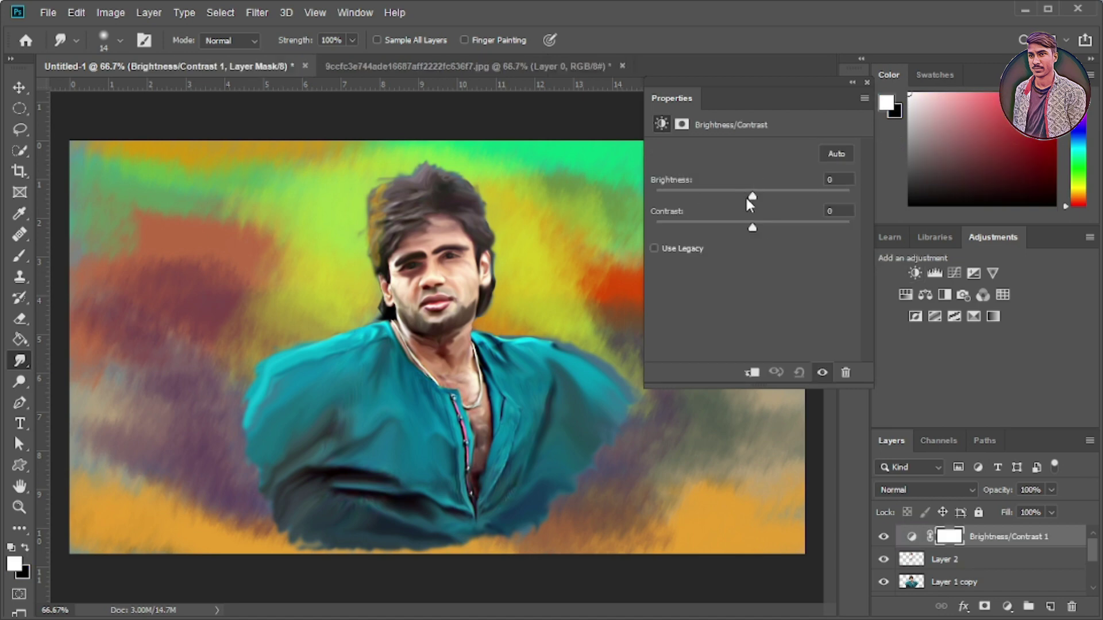
mouse_move(752, 197)
left_mouse_down()
mouse_move(764, 201)
mouse_move(731, 232)
mouse_move(781, 232)
left_mouse_up()
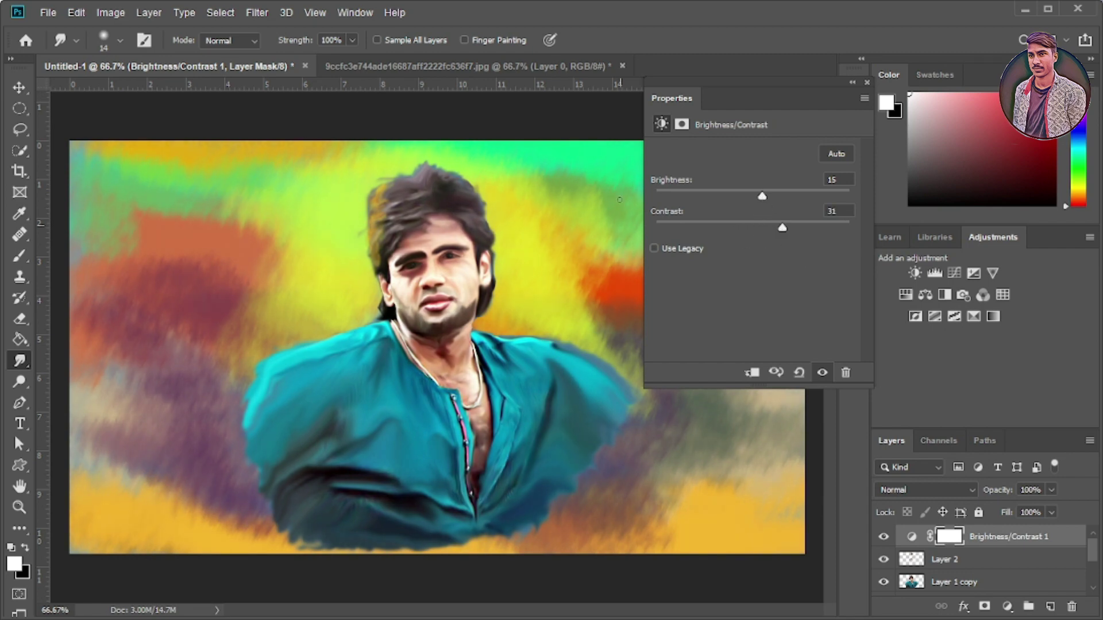
left_click(935, 273)
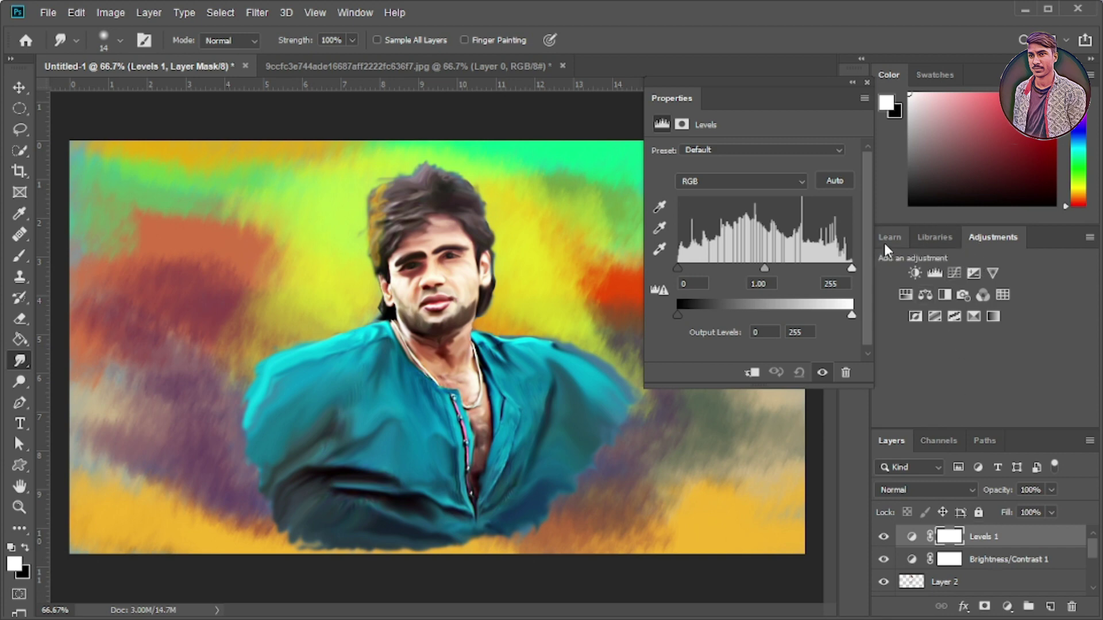
left_click(938, 234)
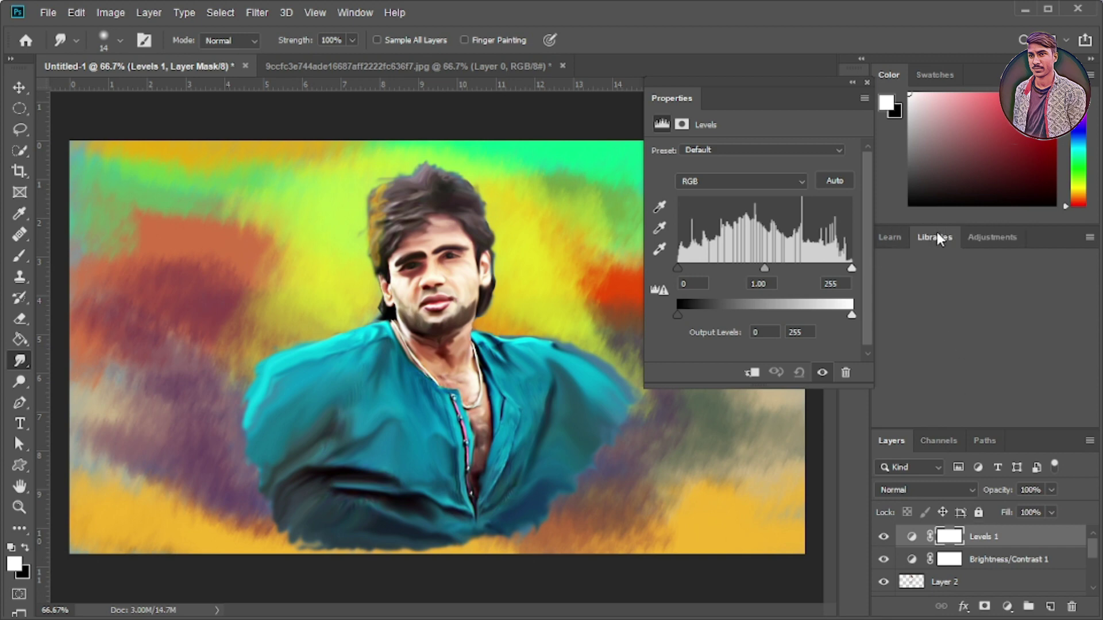
left_click(854, 82)
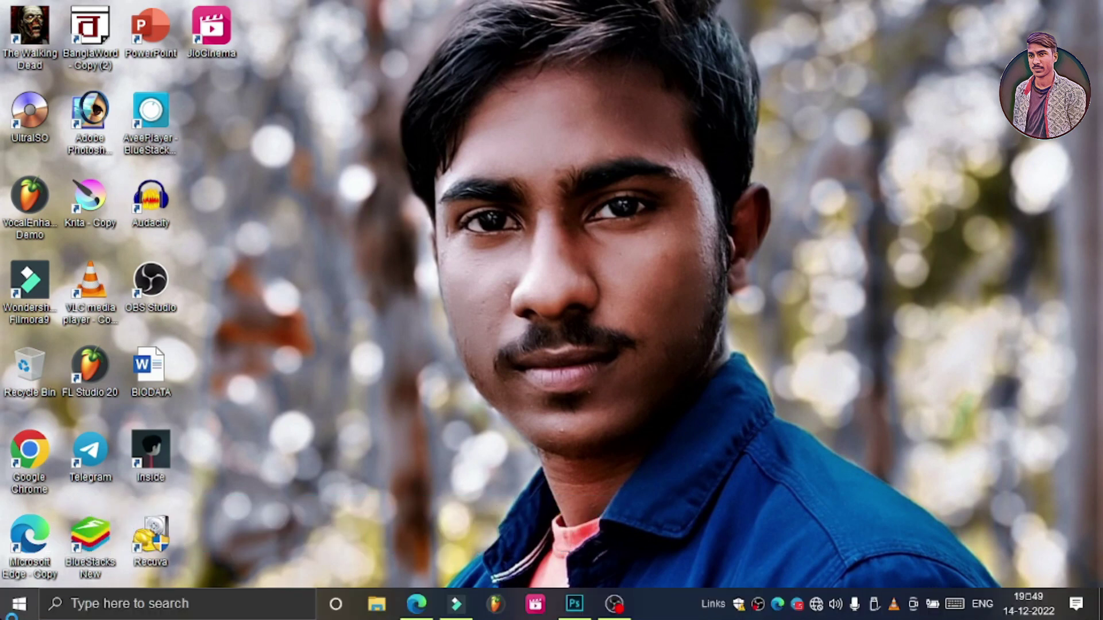
Restore the OBS Studio 28.1.1 window from the taskbar
left_click(619, 612)
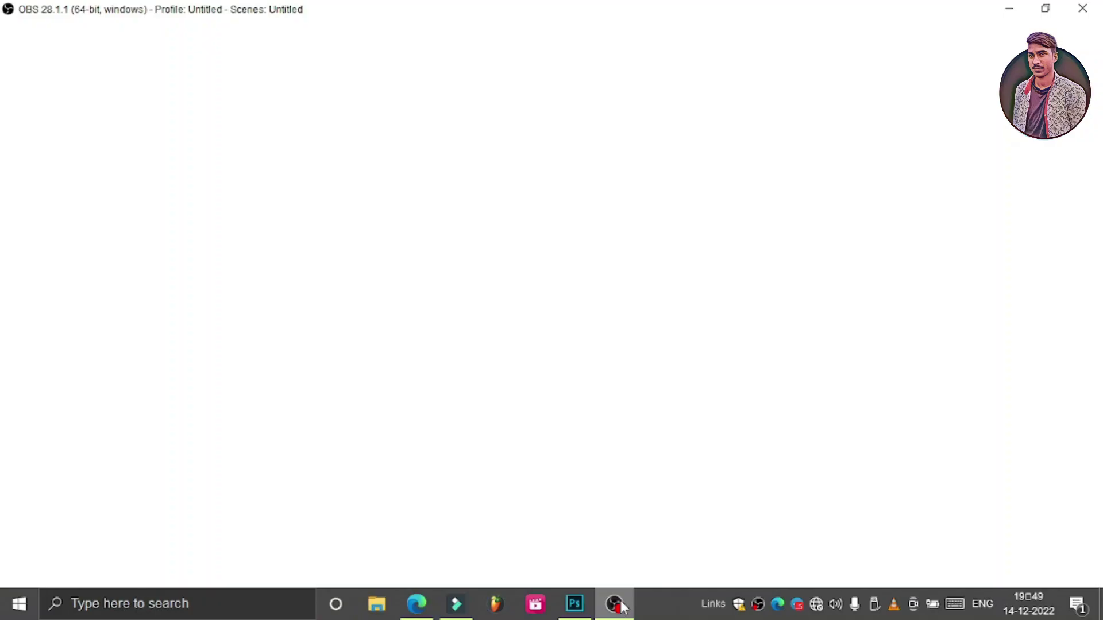